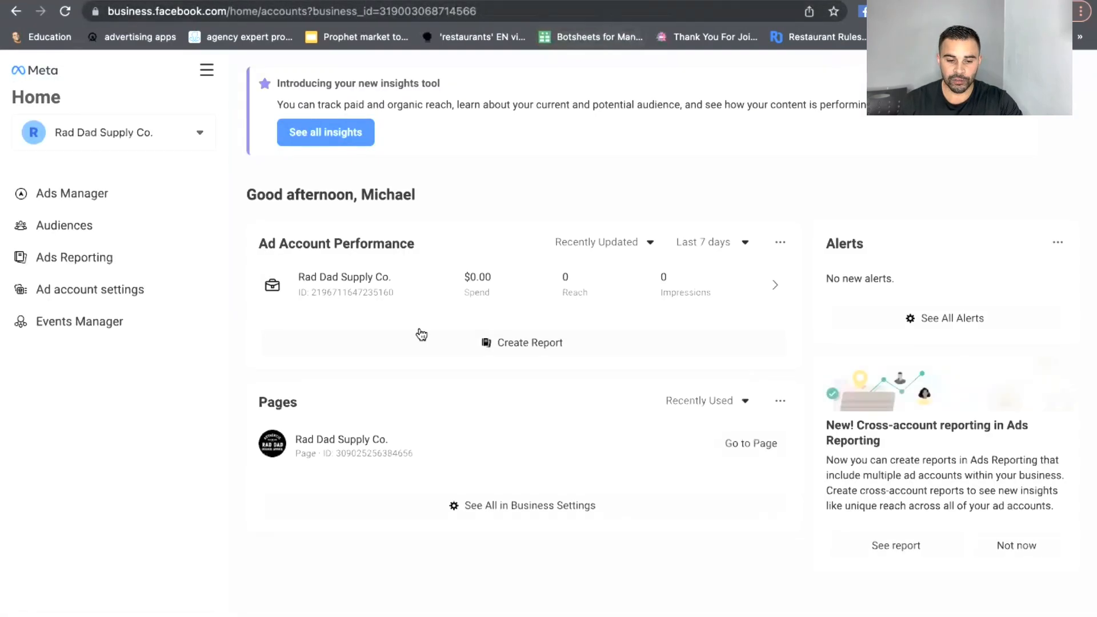
Switch to the GroundZr0 Agency business account and open its Ads Manager
{"action": "left_click", "coordinate": [153, 136]}
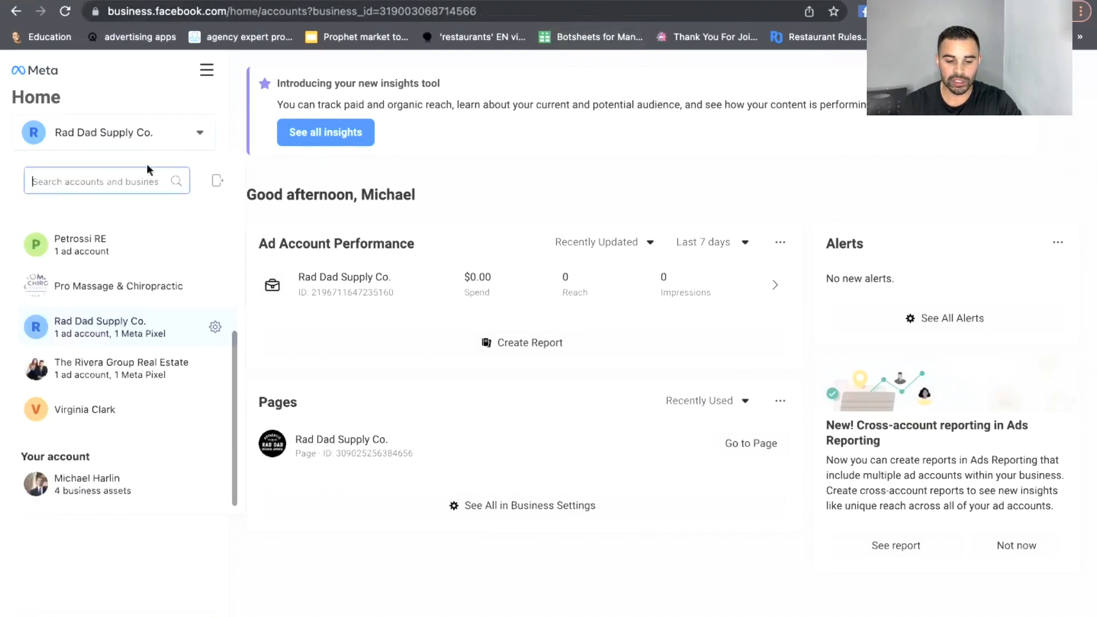
{"action": "scroll", "coordinate": [123, 305], "scroll_direction": "up", "scroll_amount": 3}
{"action": "left_click", "coordinate": [113, 307]}
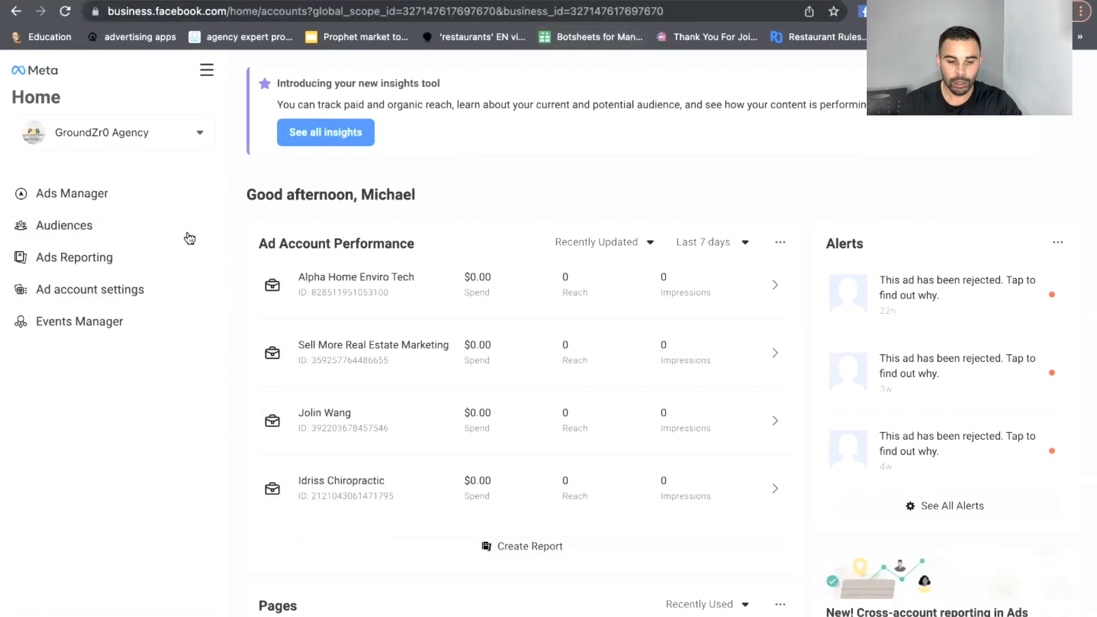
{"action": "left_click", "coordinate": [101, 195]}
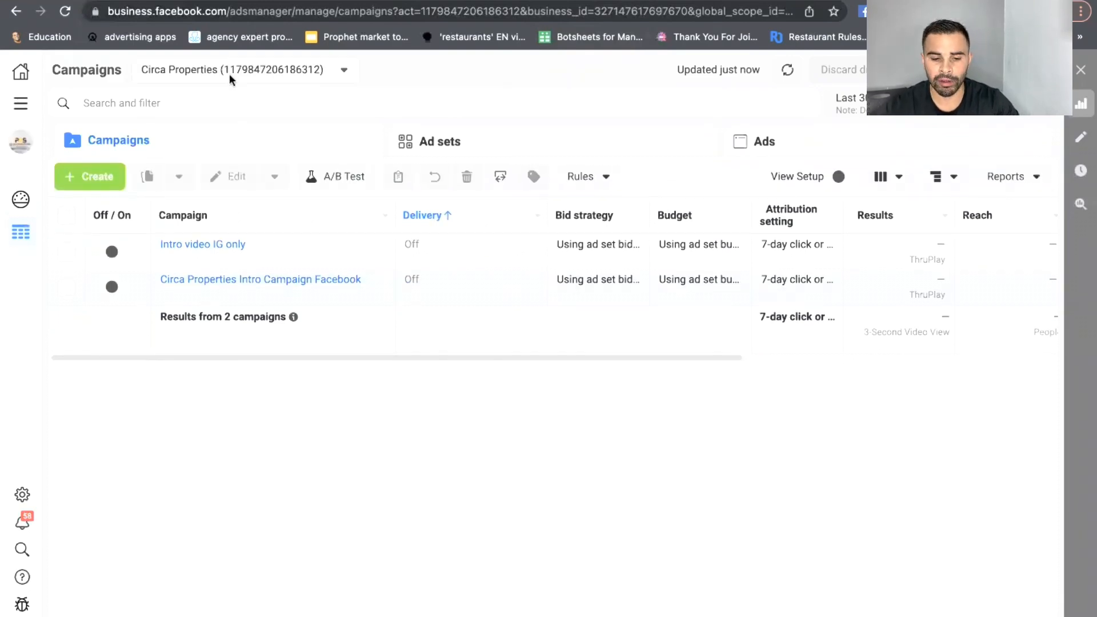
Switch to the ad account listed between Alpha Home Enviro Tech and Brooklyn Pizza, and show the ads of the CBO TOF (Passed) 44/55 campaign
{"action": "left_click", "coordinate": [229, 74]}
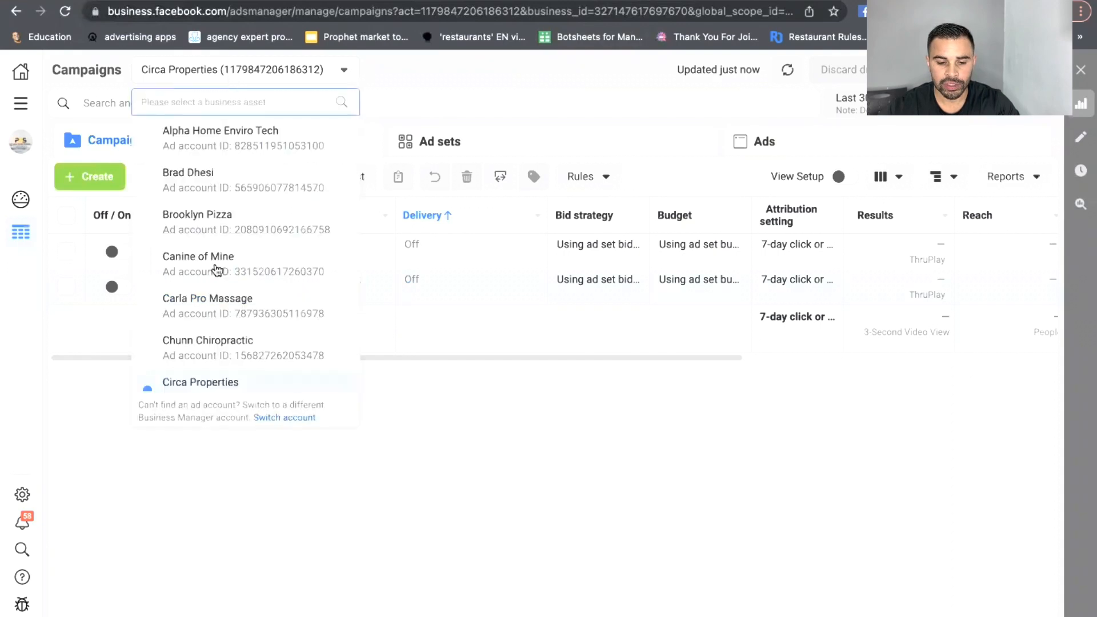
{"action": "left_click", "coordinate": [219, 189]}
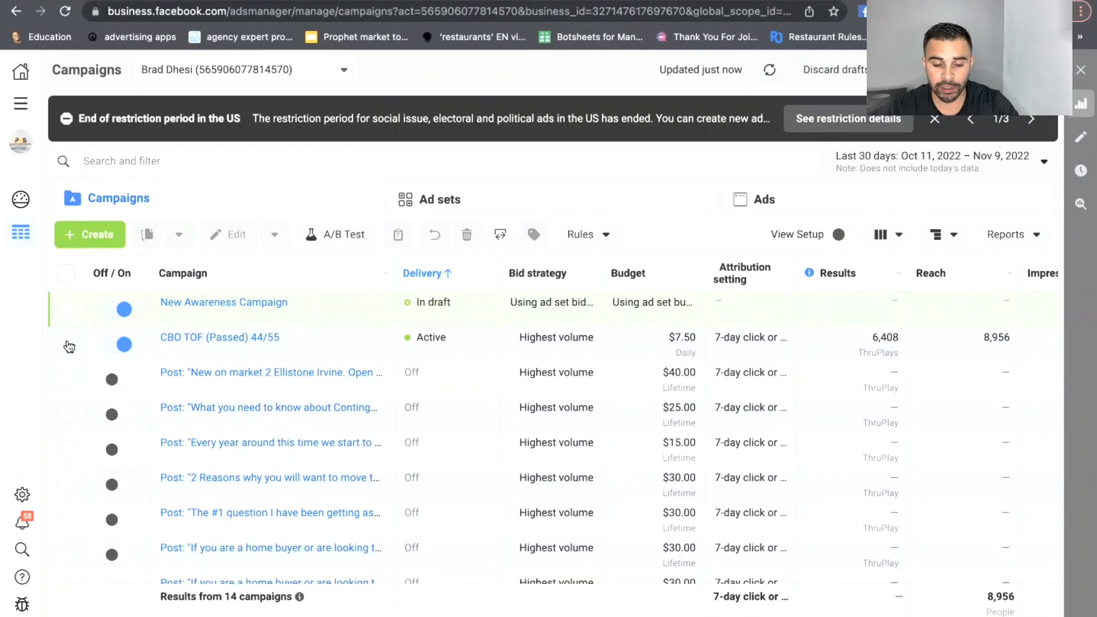
{"action": "left_click", "coordinate": [66, 344]}
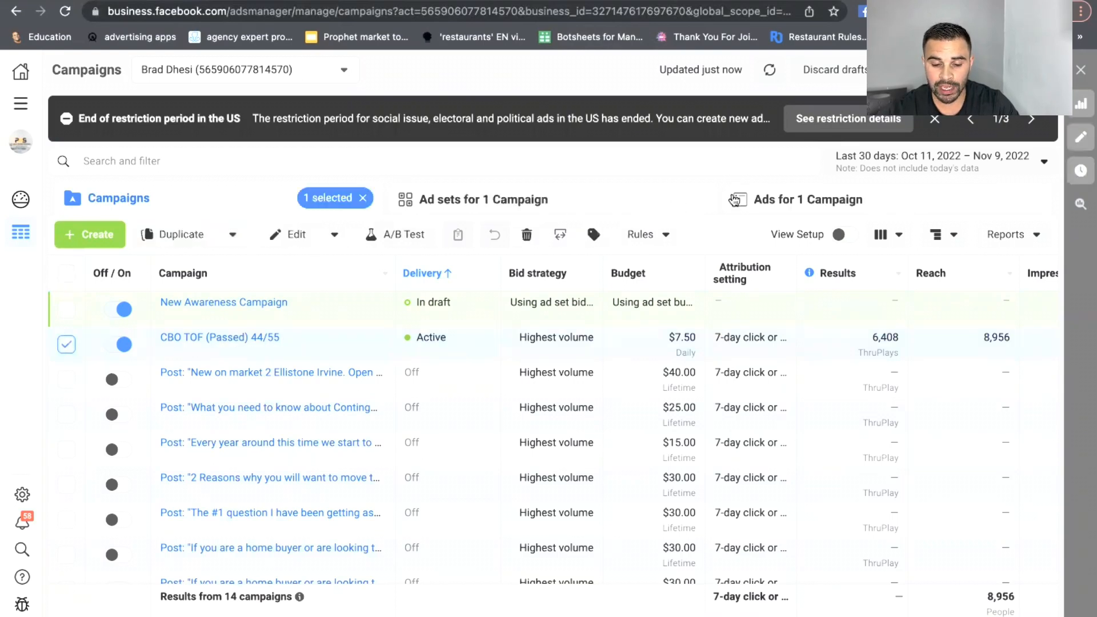
{"action": "left_click", "coordinate": [749, 198]}
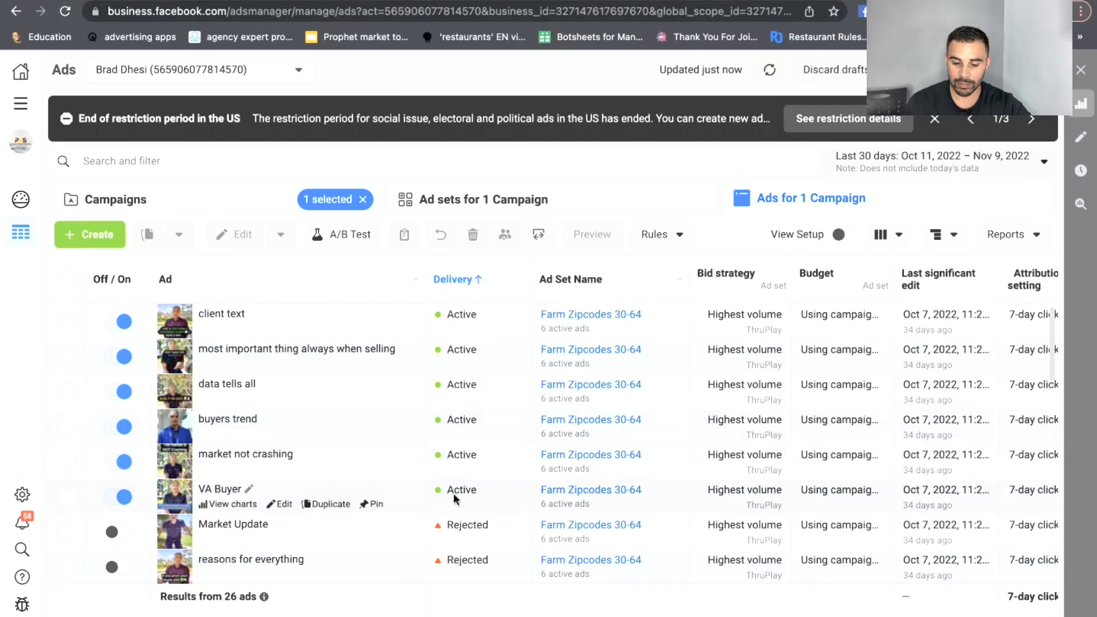
Review the delivery status of all ads in the campaign, keeping the date range at Last 30 days
{"action": "scroll", "coordinate": [454, 493], "scroll_direction": "down", "scroll_amount": 3}
{"action": "scroll", "coordinate": [453, 492], "scroll_direction": "down", "scroll_amount": 15}
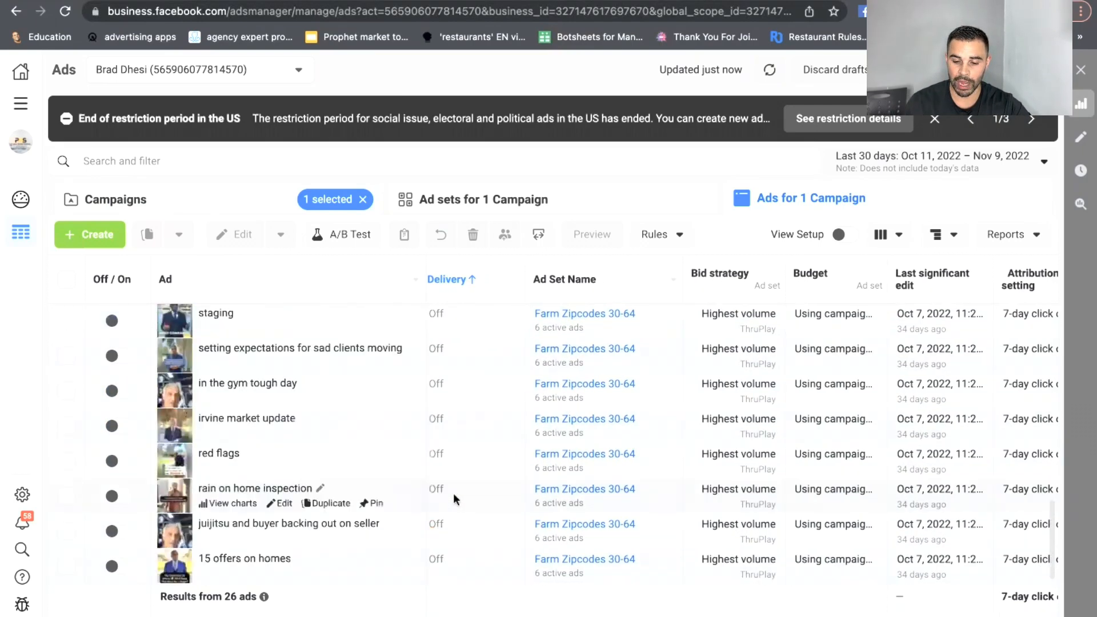
{"action": "scroll", "coordinate": [454, 493], "scroll_direction": "up", "scroll_amount": 10}
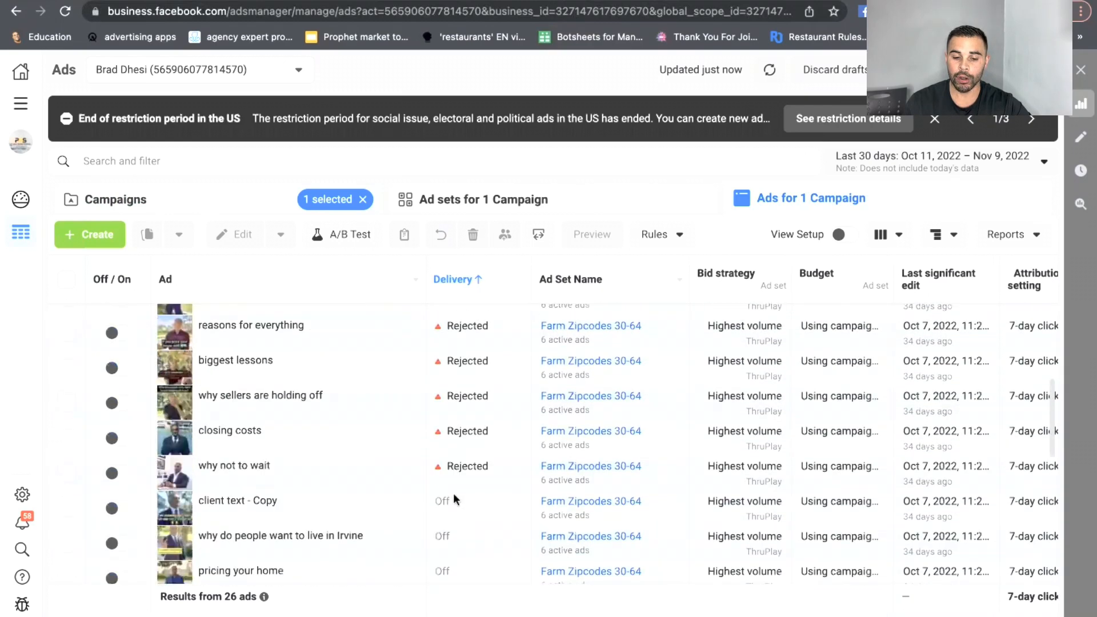
{"action": "scroll", "coordinate": [454, 493], "scroll_direction": "up", "scroll_amount": 4}
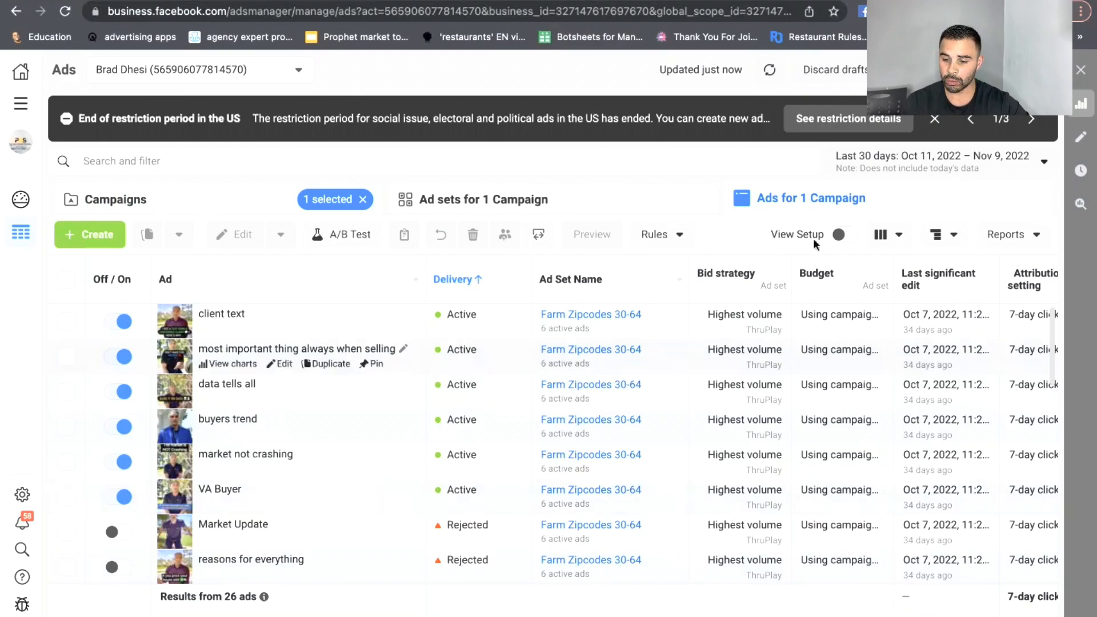
{"action": "left_click", "coordinate": [916, 165]}
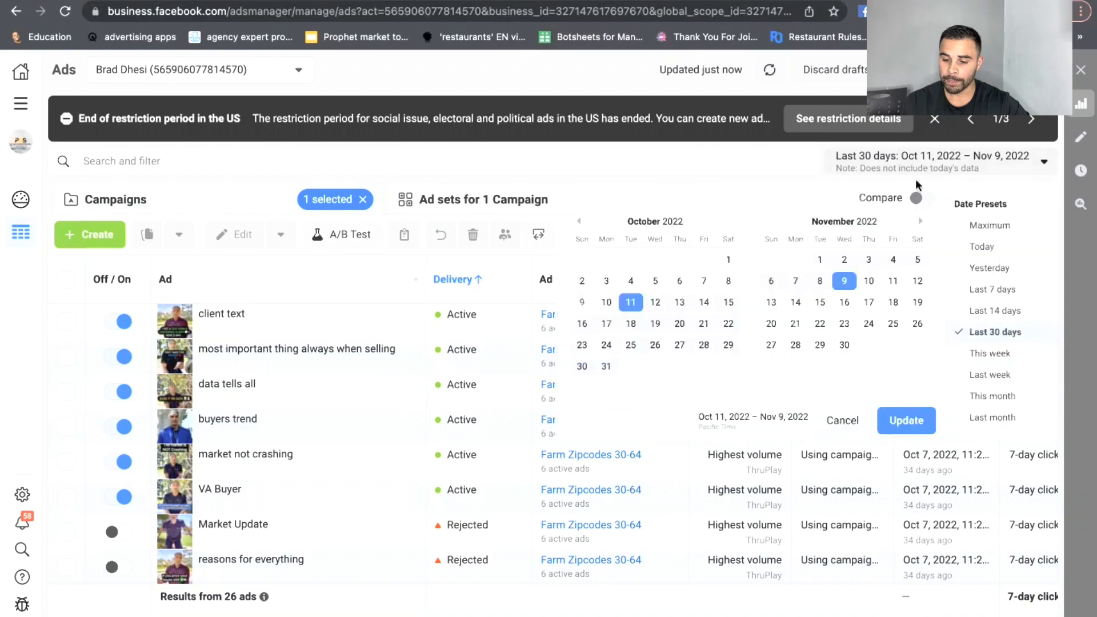
{"action": "left_click", "coordinate": [911, 419]}
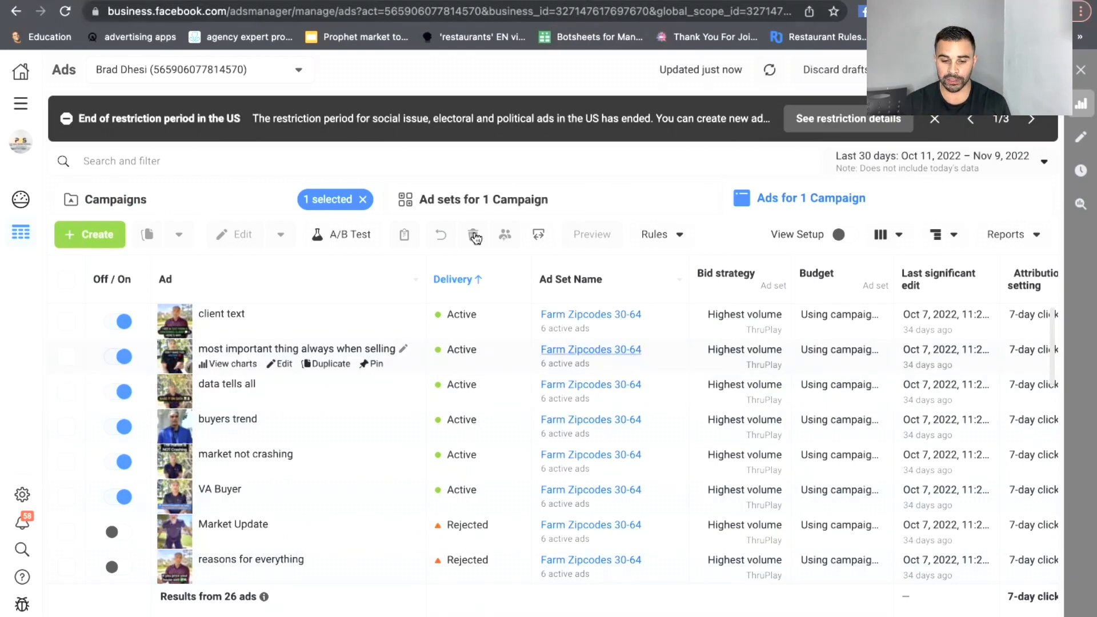
Open the Farm Zipcodes 30-64 ad set's settings, examine its audience locations, age and targeting, and close the editor
{"action": "left_click", "coordinate": [462, 208]}
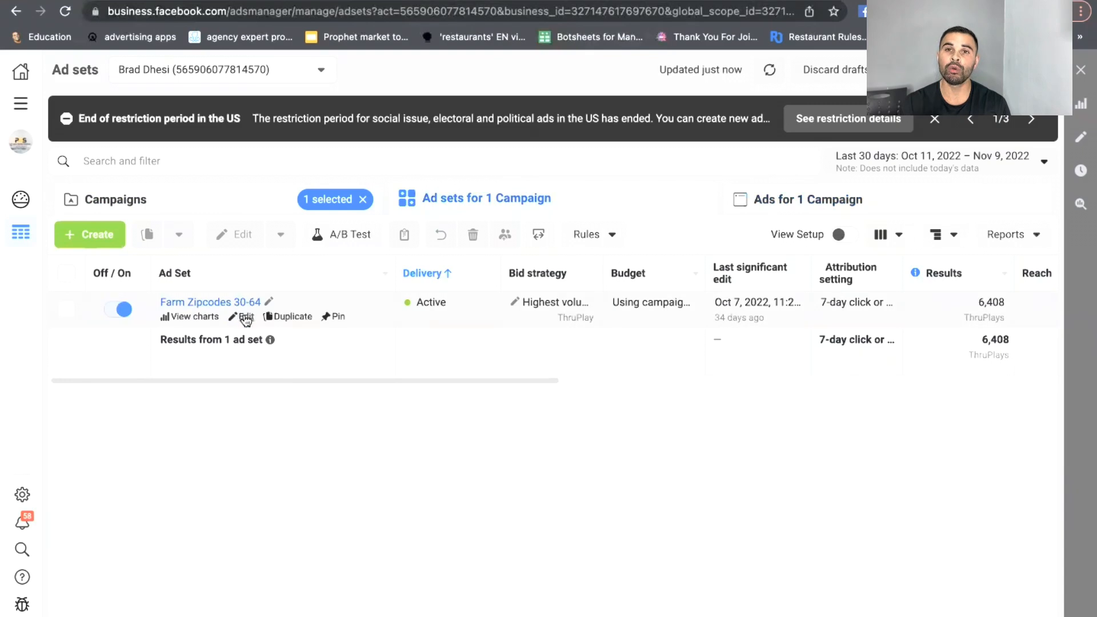
{"action": "left_click", "coordinate": [246, 318]}
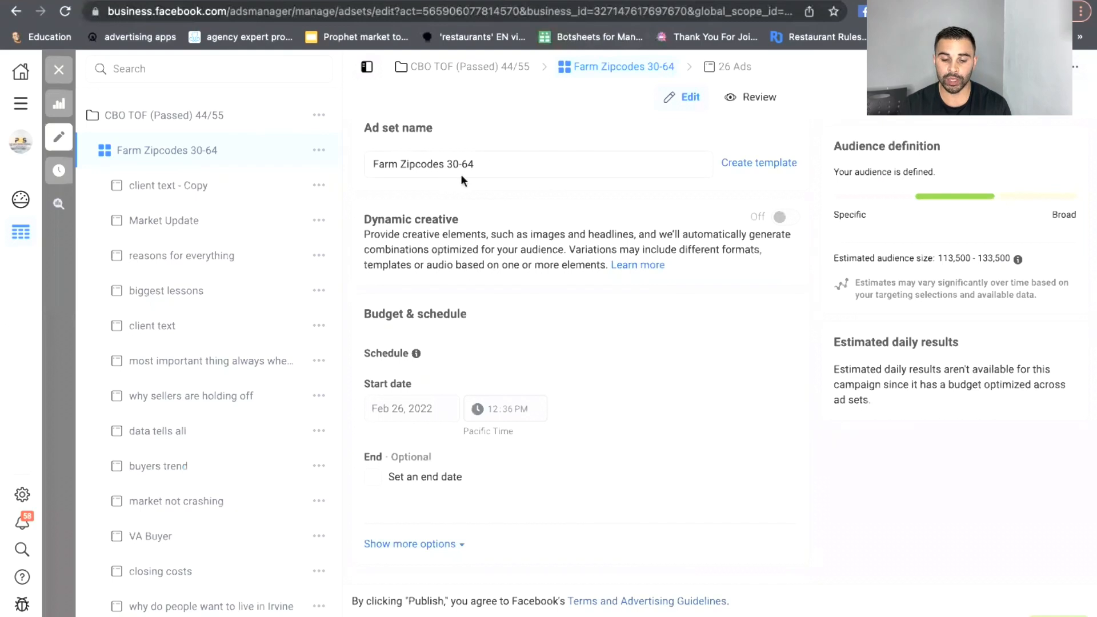
{"action": "scroll", "coordinate": [462, 178], "scroll_direction": "down", "scroll_amount": 6}
{"action": "scroll", "coordinate": [462, 179], "scroll_direction": "down", "scroll_amount": 2}
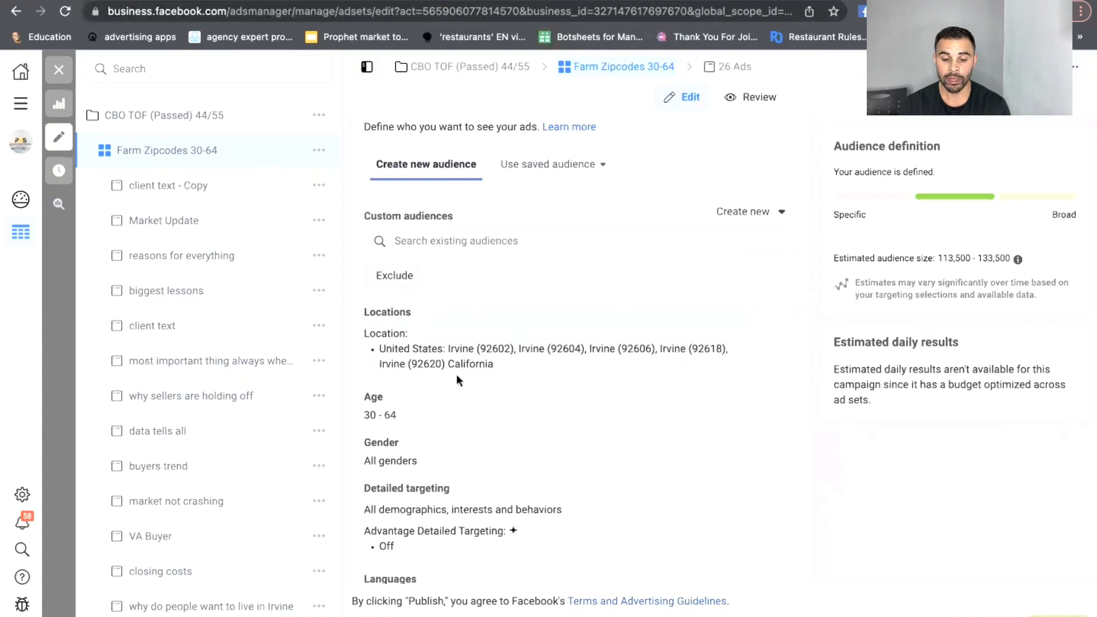
{"action": "scroll", "coordinate": [468, 372], "scroll_direction": "down", "scroll_amount": 1}
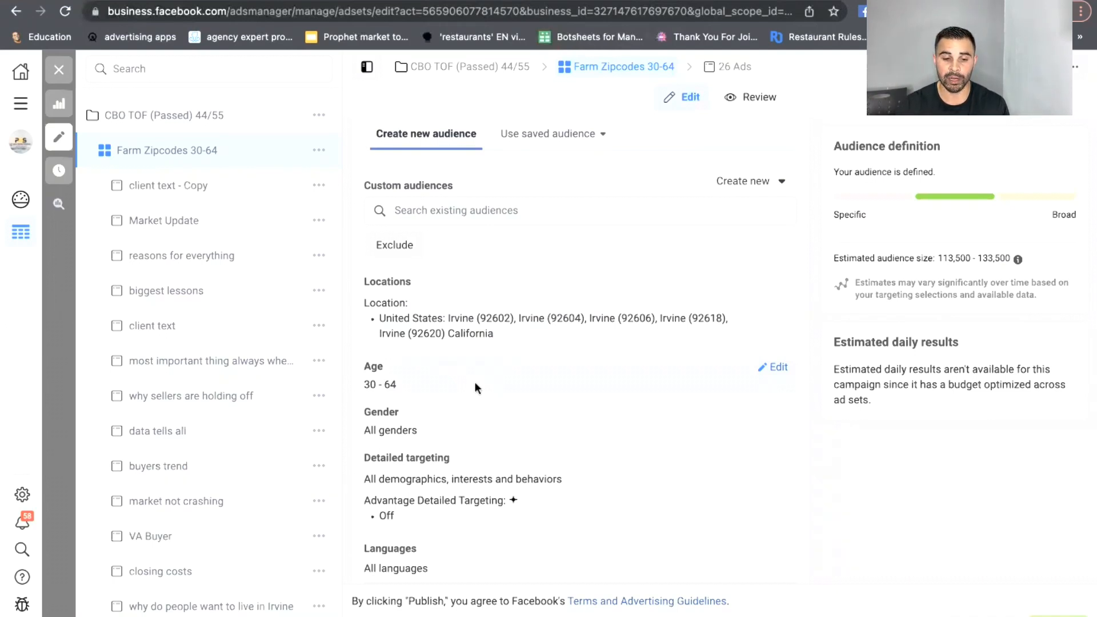
{"action": "left_click", "coordinate": [59, 72]}
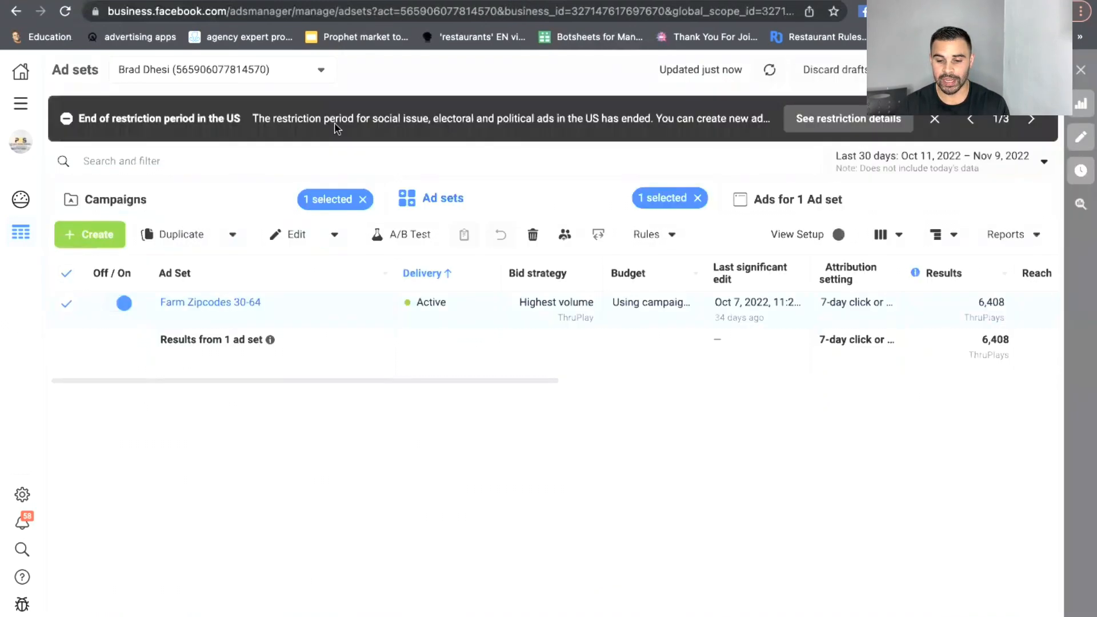
Show the ads of the Farm Zipcodes 30-64 ad set and examine their results, reach, impressions, cost per result, rankings and amount spent
{"action": "left_click", "coordinate": [855, 201]}
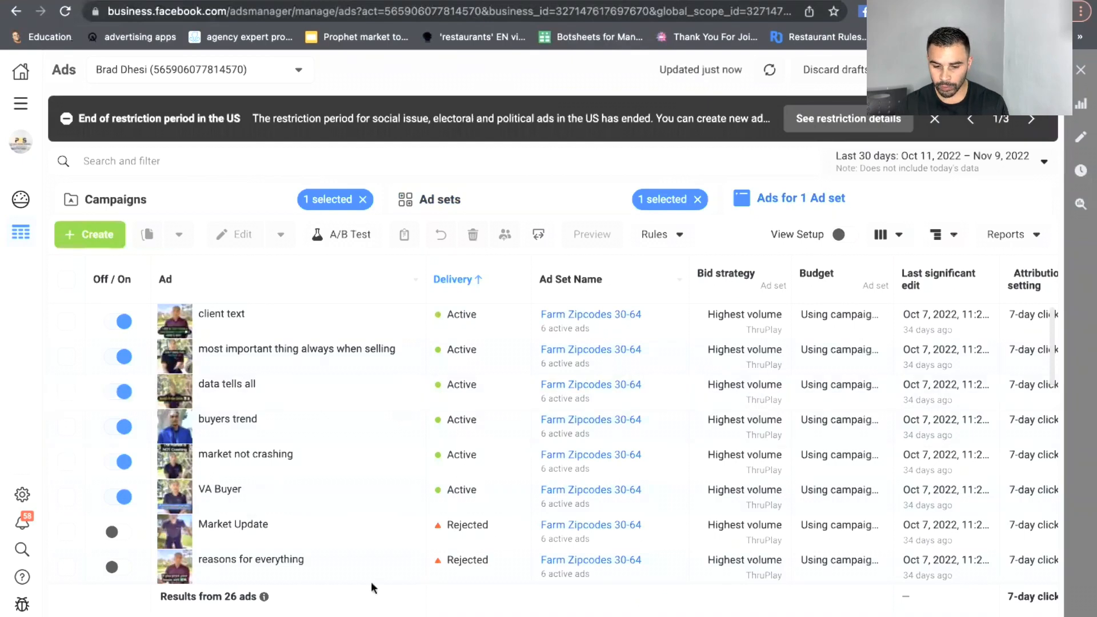
{"action": "scroll", "coordinate": [567, 436], "scroll_direction": "right", "scroll_amount": 5}
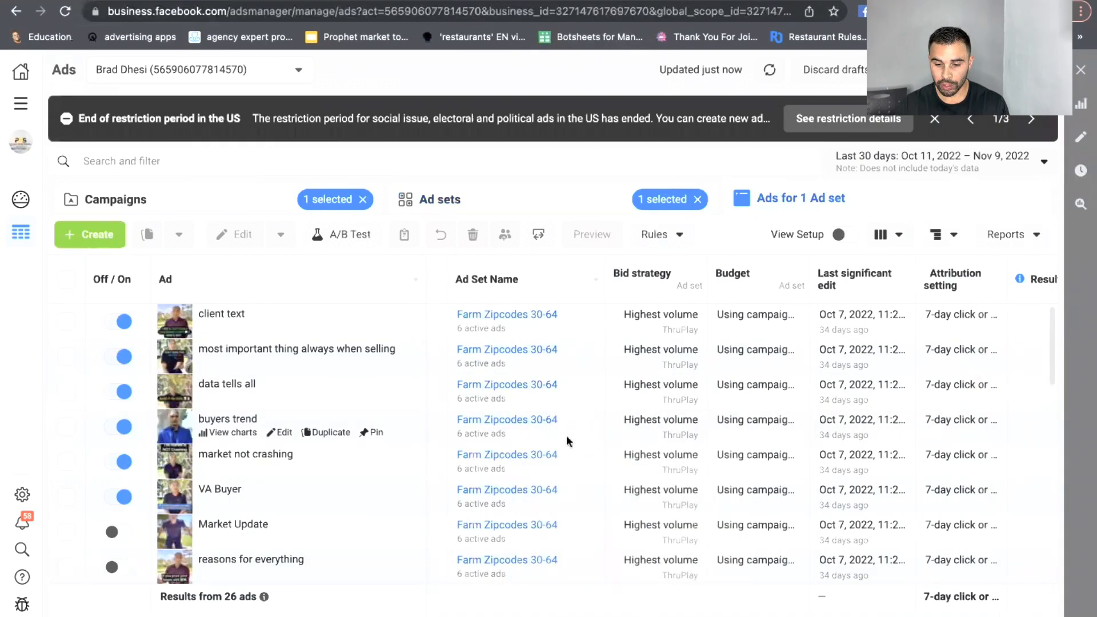
{"action": "scroll", "coordinate": [567, 435], "scroll_direction": "right", "scroll_amount": 3}
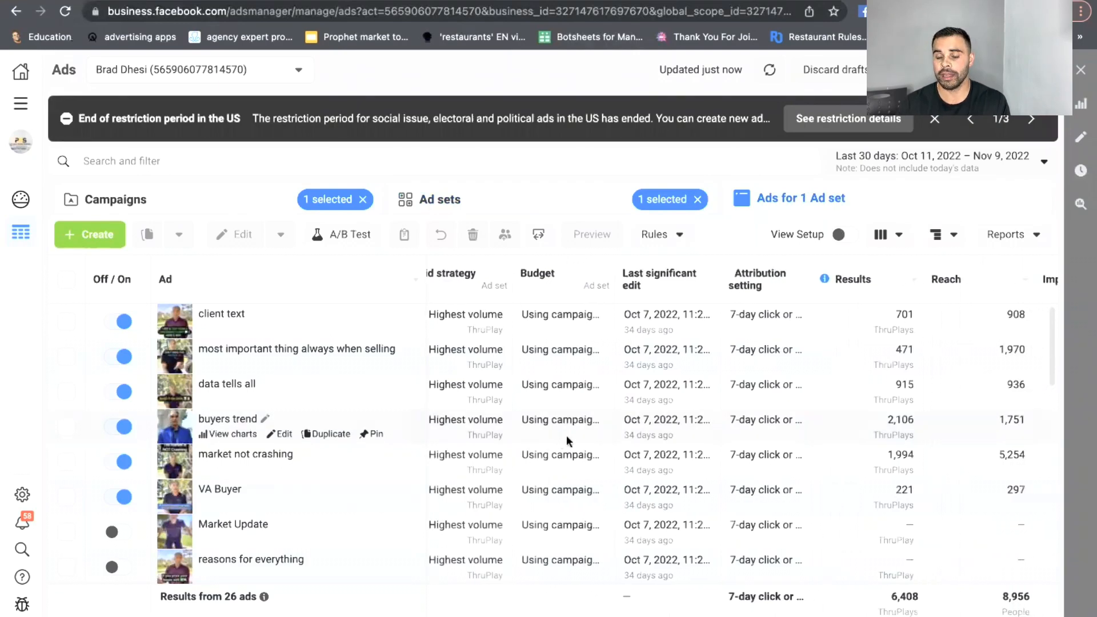
{"action": "scroll", "coordinate": [567, 435], "scroll_direction": "right", "scroll_amount": 3}
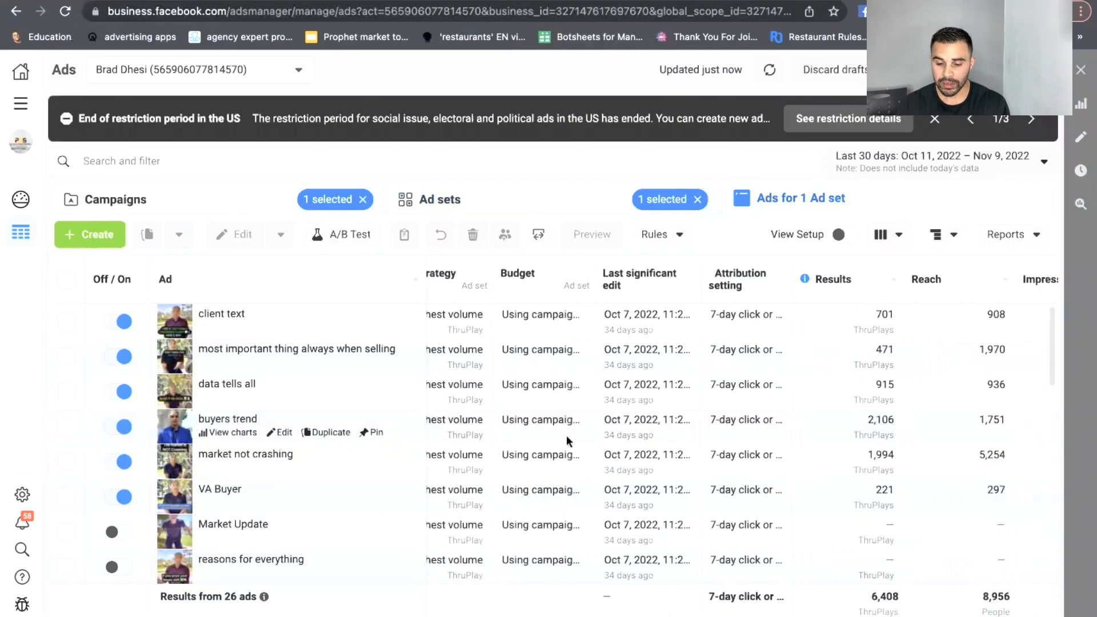
{"action": "scroll", "coordinate": [567, 434], "scroll_direction": "right", "scroll_amount": 5}
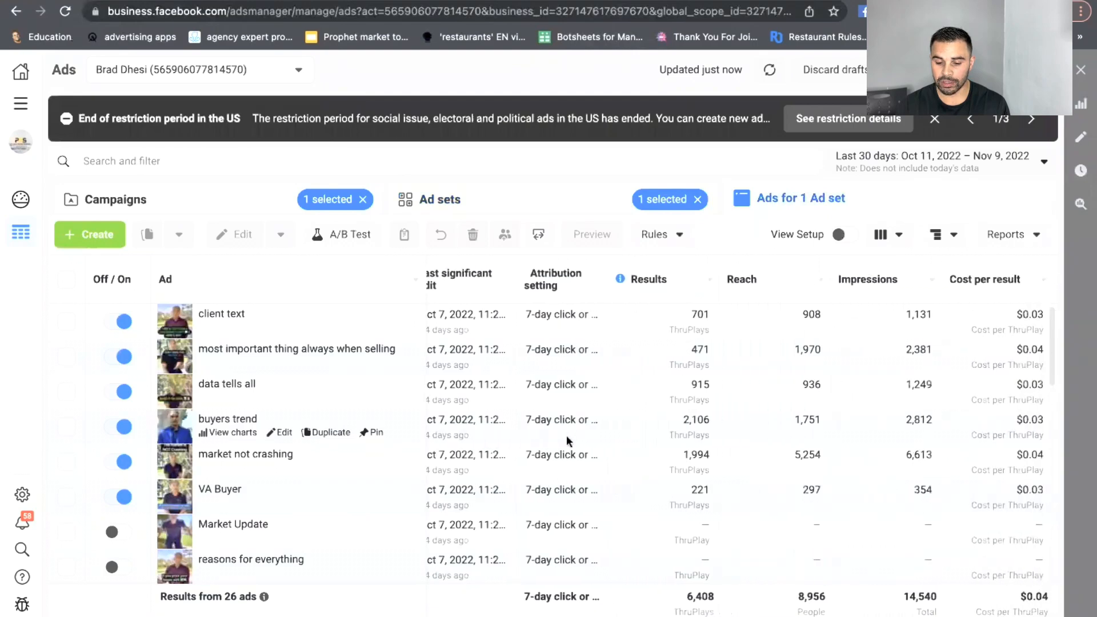
{"action": "scroll", "coordinate": [567, 440], "scroll_direction": "right", "scroll_amount": 1}
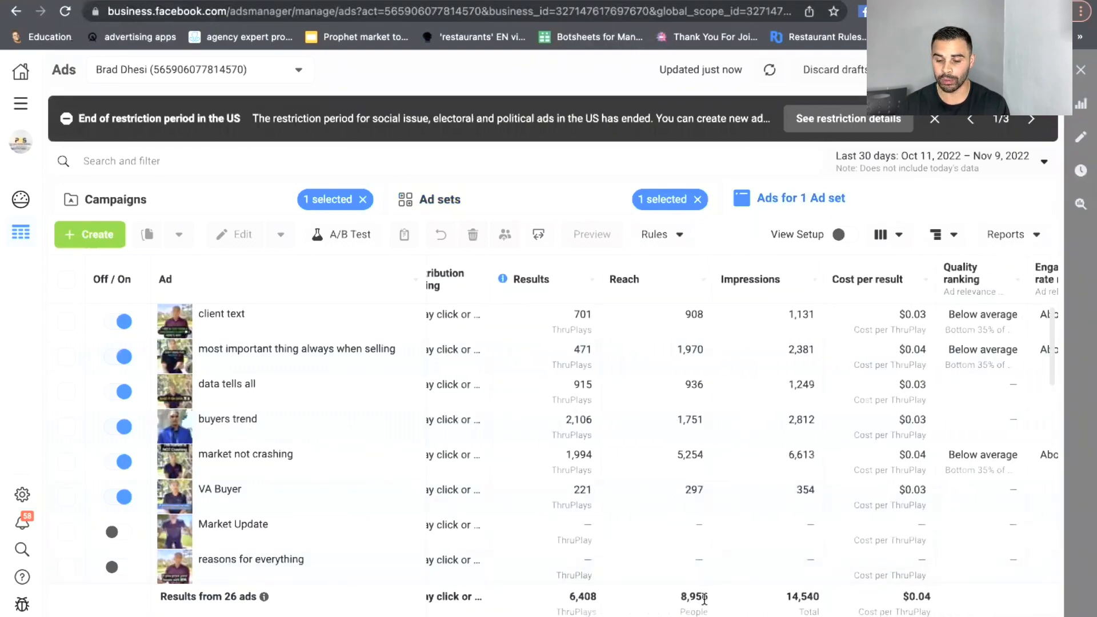
{"action": "scroll", "coordinate": [705, 598], "scroll_direction": "right", "scroll_amount": 2}
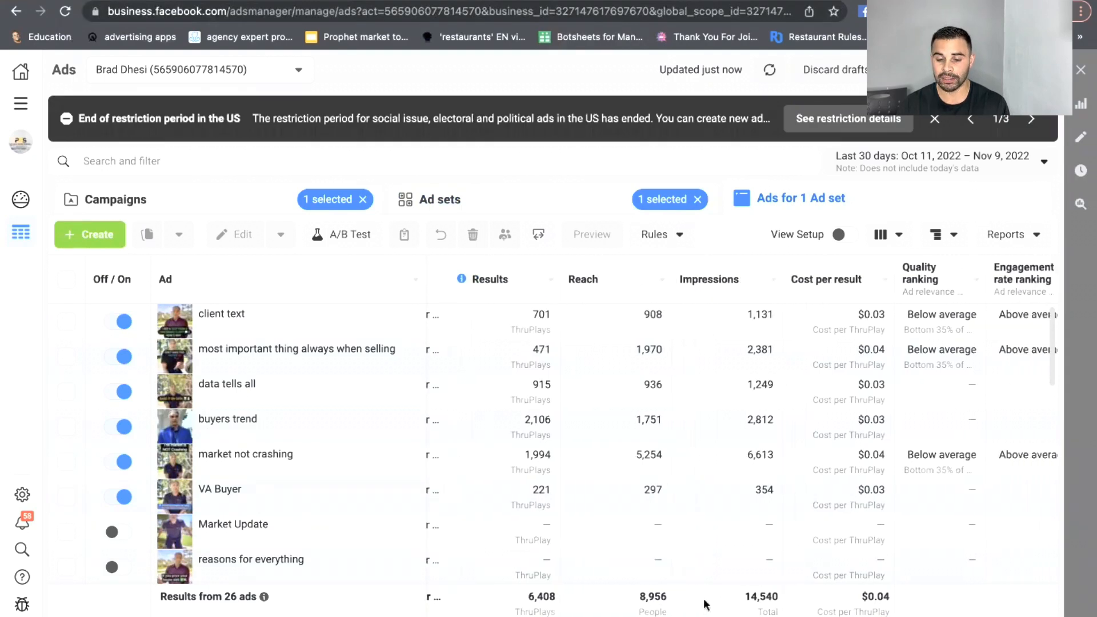
{"action": "scroll", "coordinate": [705, 604], "scroll_direction": "right", "scroll_amount": 3}
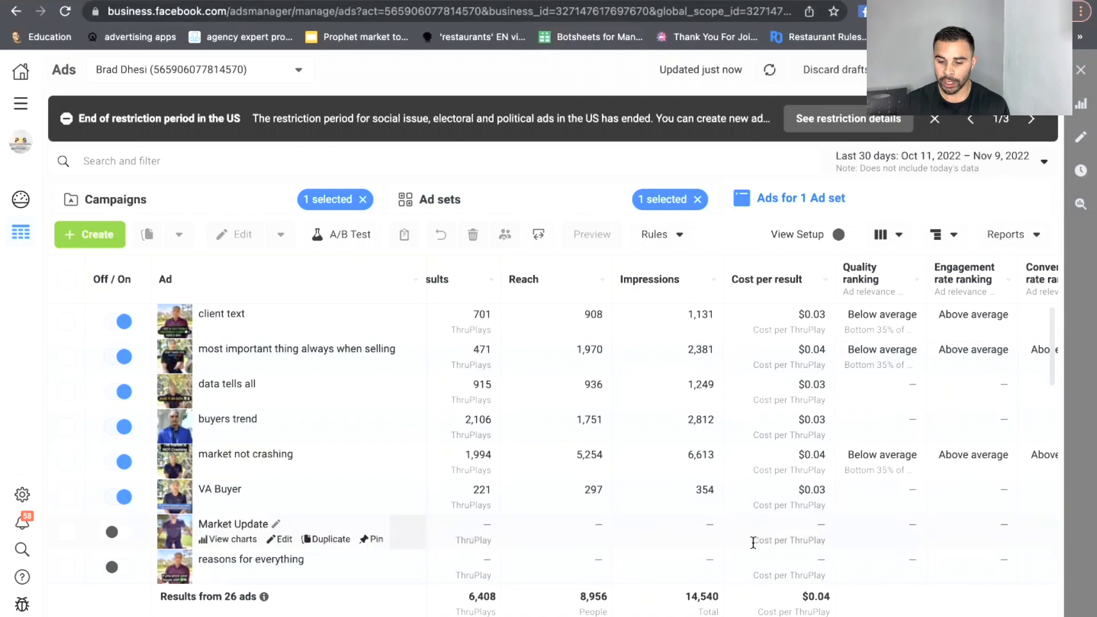
{"action": "scroll", "coordinate": [753, 542], "scroll_direction": "right", "scroll_amount": 5}
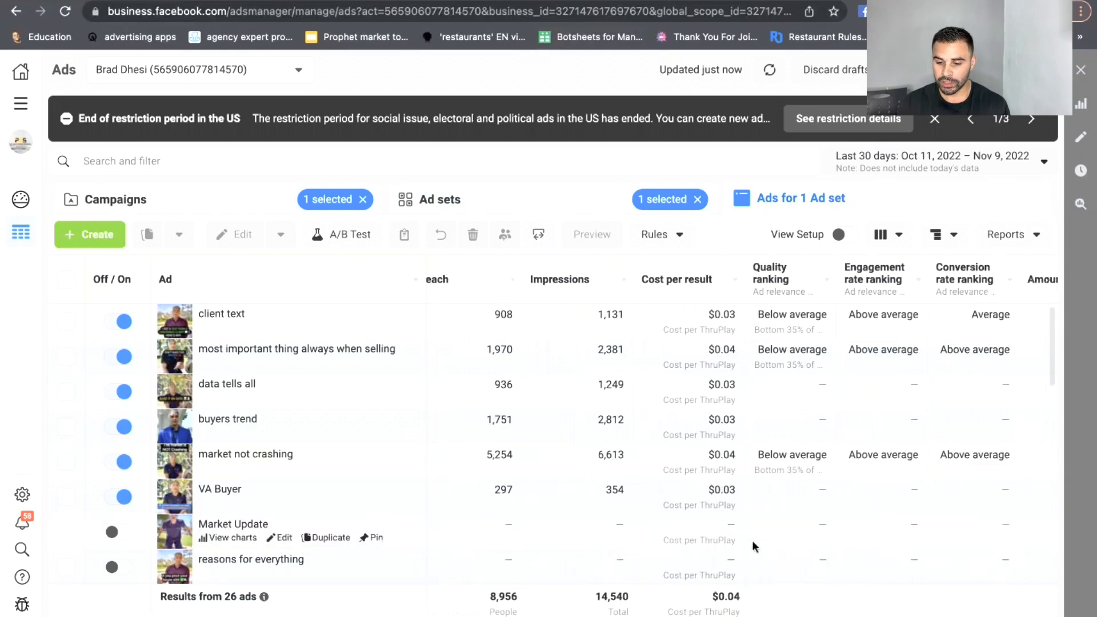
{"action": "scroll", "coordinate": [753, 543], "scroll_direction": "right", "scroll_amount": 3}
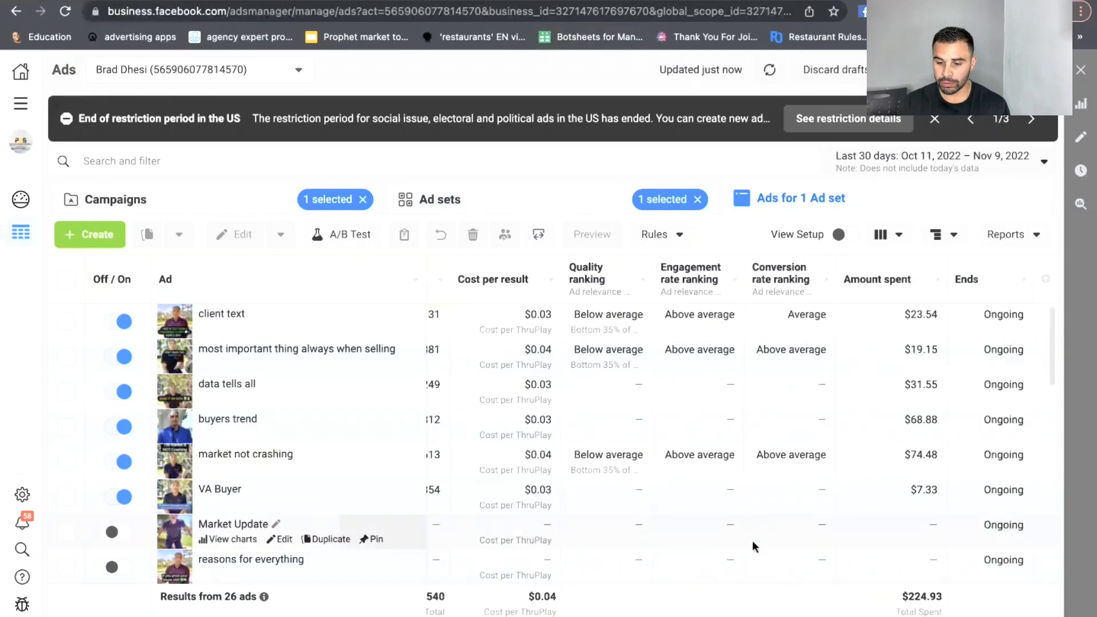
Show the Video Engagement columns for the ads and examine video plays by percentage, amount spent, reach, ThruPlays and 3-second plays
{"action": "left_click", "coordinate": [897, 236]}
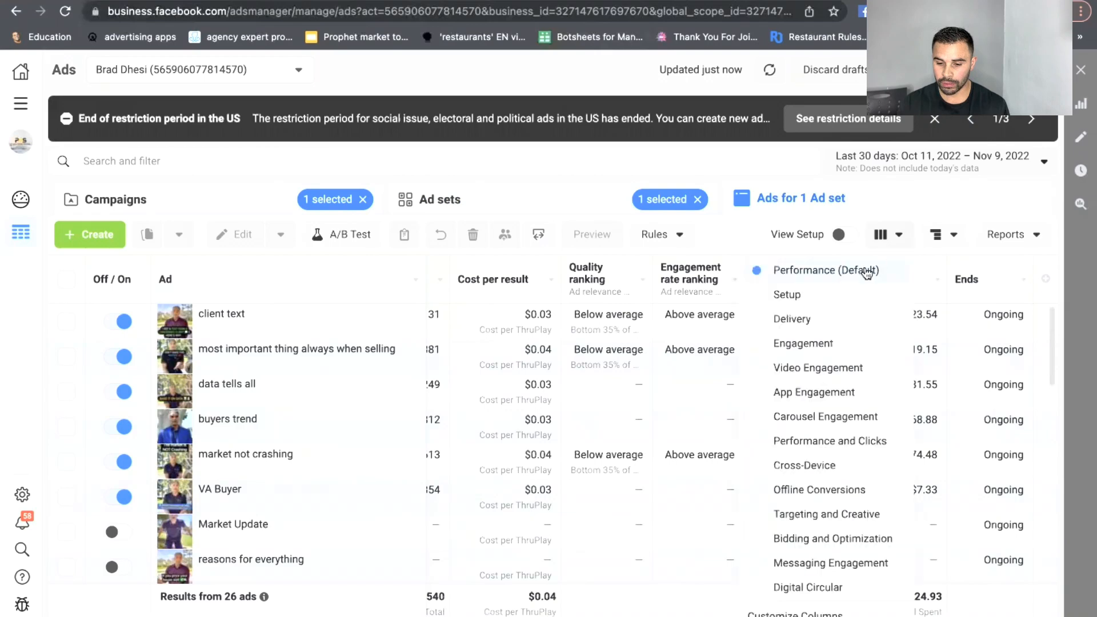
{"action": "left_click", "coordinate": [840, 370]}
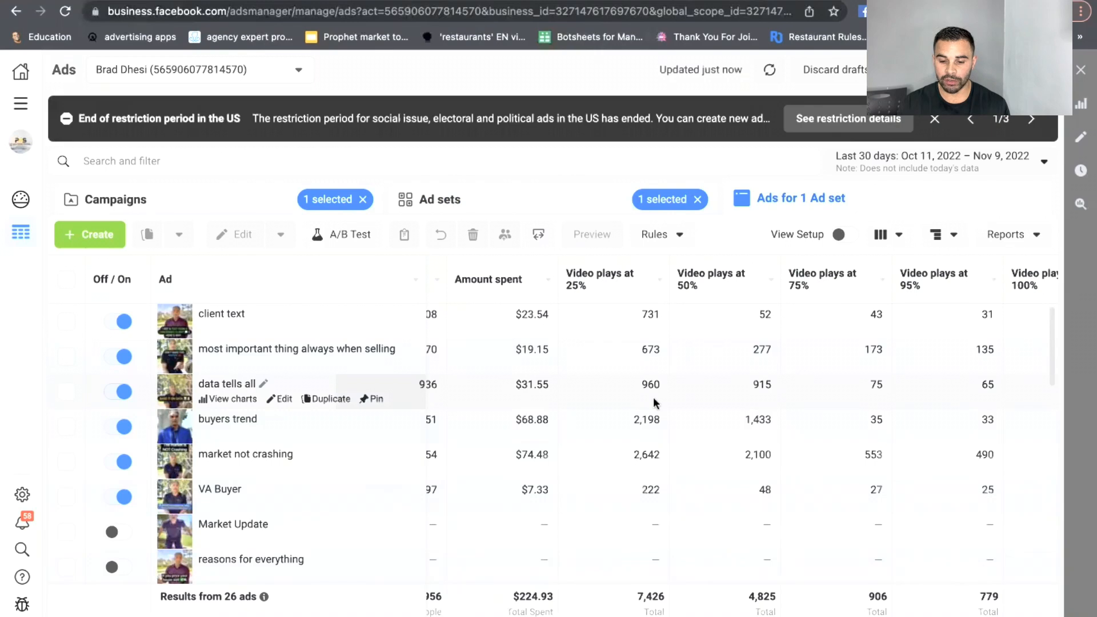
{"action": "scroll", "coordinate": [653, 402], "scroll_direction": "right", "scroll_amount": 5}
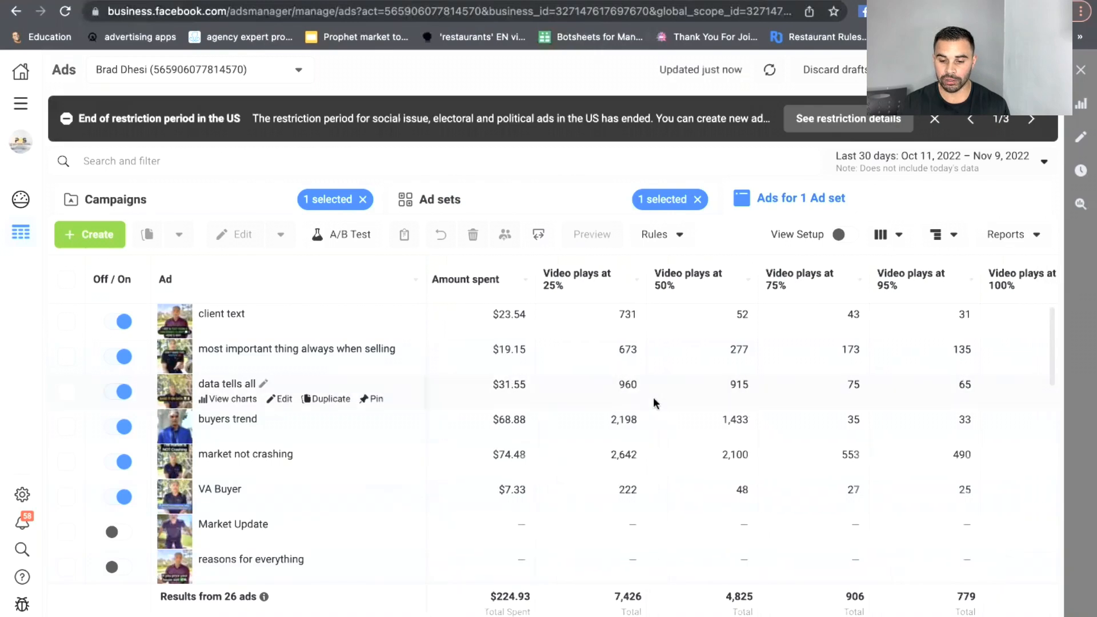
{"action": "scroll", "coordinate": [653, 398], "scroll_direction": "right", "scroll_amount": 1}
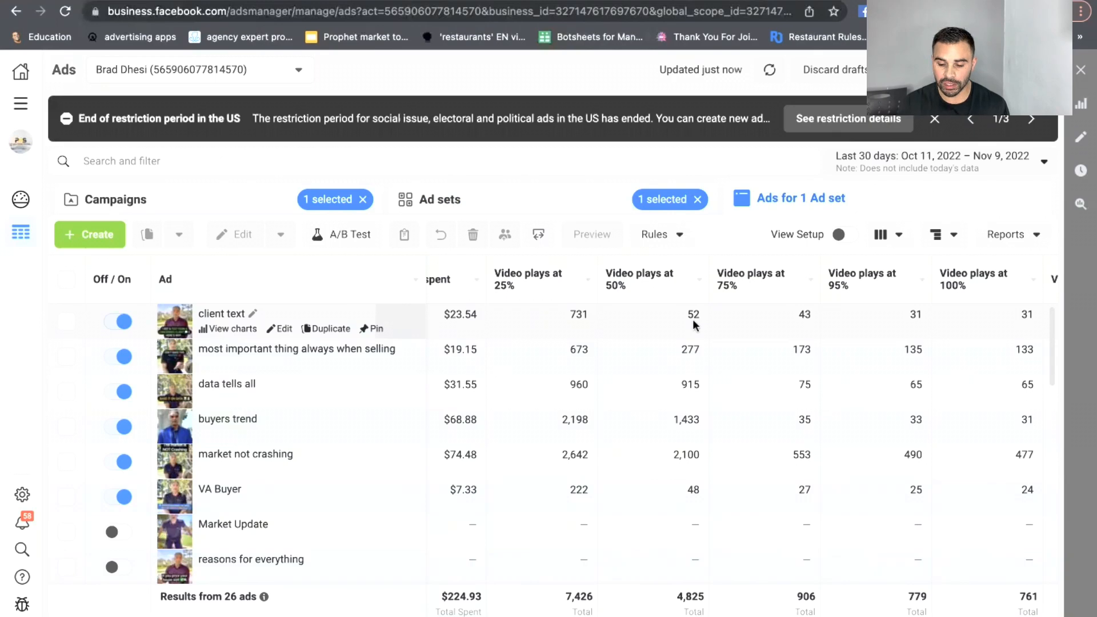
{"action": "scroll", "coordinate": [693, 319], "scroll_direction": "right", "scroll_amount": 3}
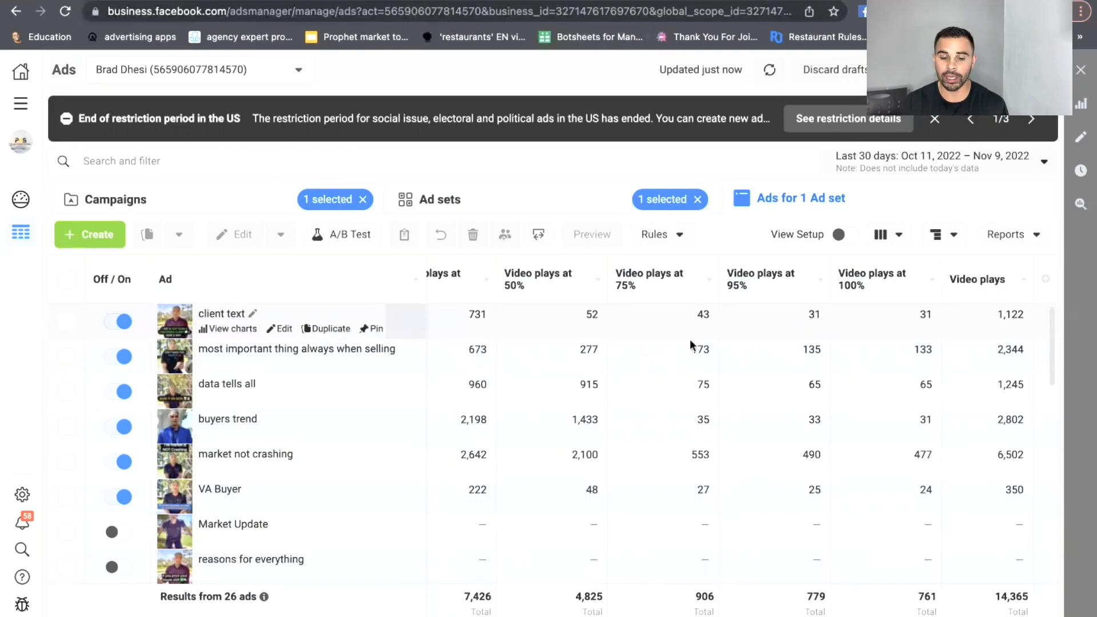
{"action": "scroll", "coordinate": [682, 358], "scroll_direction": "left", "scroll_amount": 5}
{"action": "scroll", "coordinate": [682, 357], "scroll_direction": "left", "scroll_amount": 5}
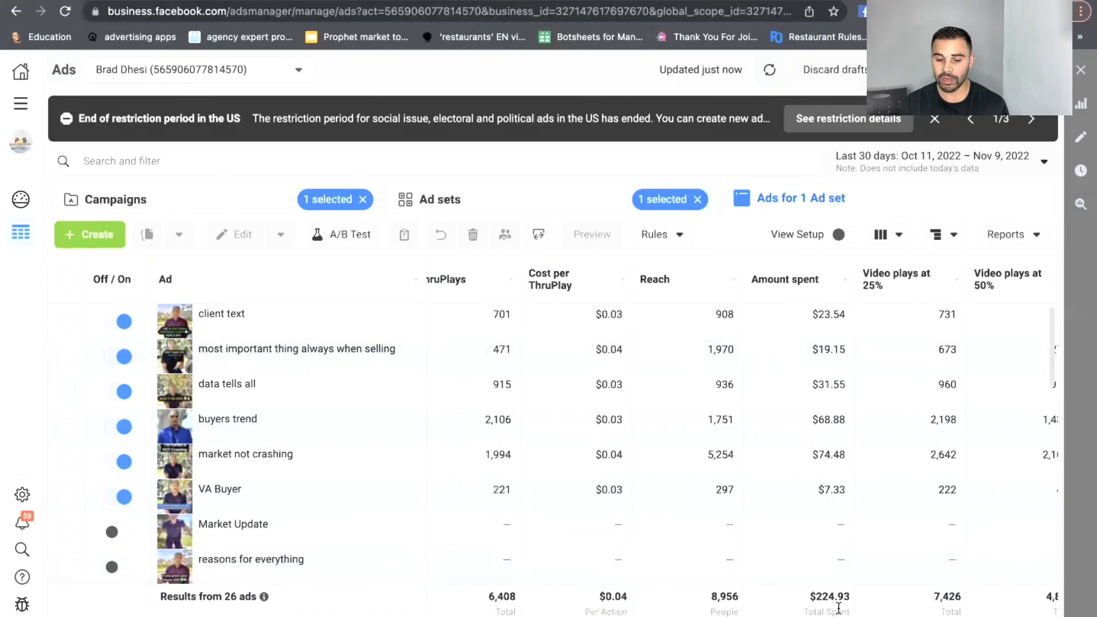
{"action": "scroll", "coordinate": [790, 520], "scroll_direction": "left", "scroll_amount": 2}
{"action": "scroll", "coordinate": [789, 520], "scroll_direction": "left", "scroll_amount": 5}
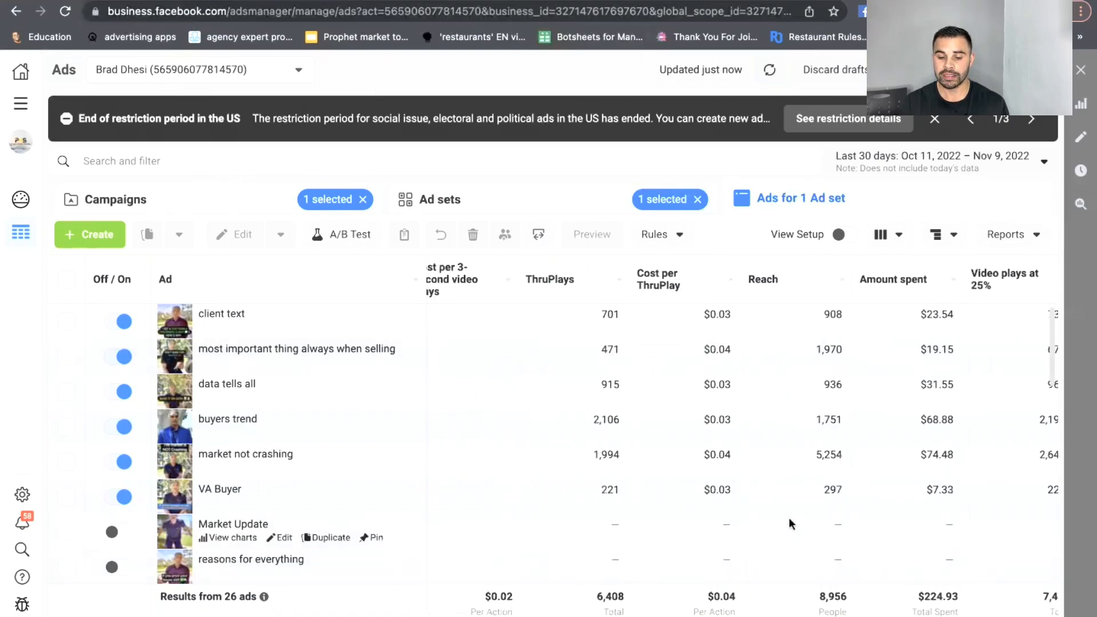
{"action": "scroll", "coordinate": [789, 518], "scroll_direction": "left", "scroll_amount": 4}
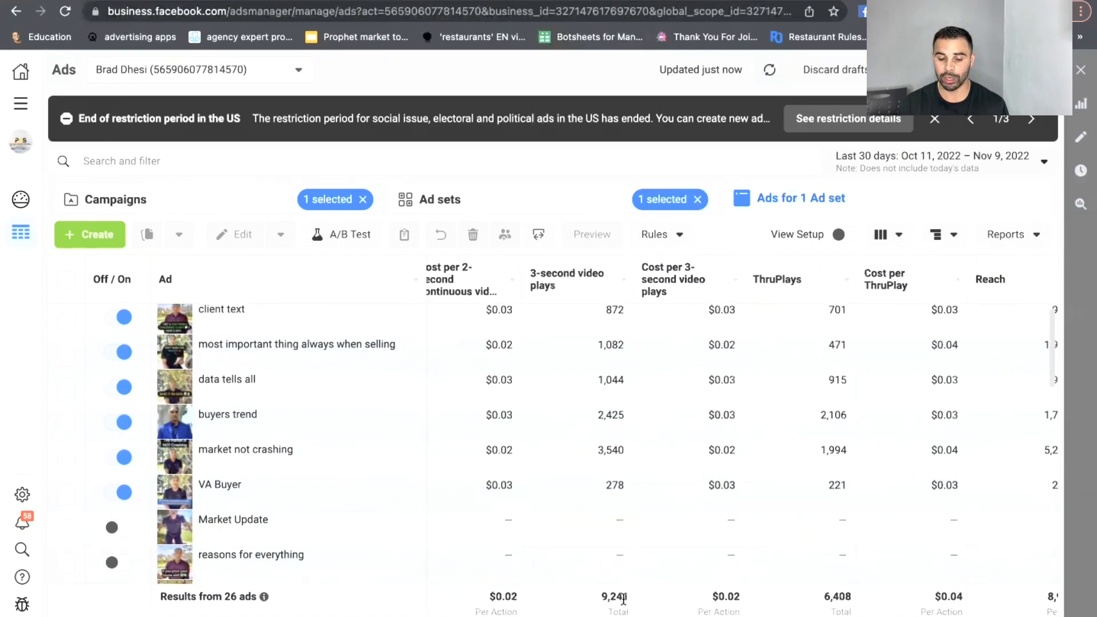
Examine the ads' impressions, 2-second and 3-second video plays, their costs and the delivery status
{"action": "scroll", "coordinate": [626, 597], "scroll_direction": "left", "scroll_amount": 5}
{"action": "scroll", "coordinate": [621, 597], "scroll_direction": "left", "scroll_amount": 6}
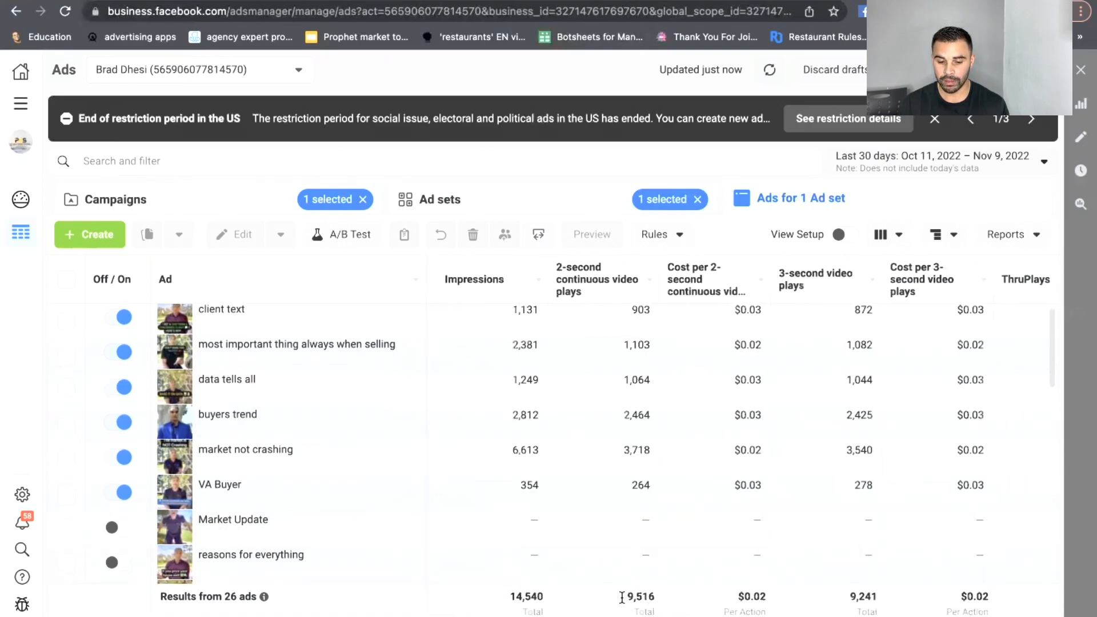
{"action": "scroll", "coordinate": [620, 572], "scroll_direction": "down", "scroll_amount": 1}
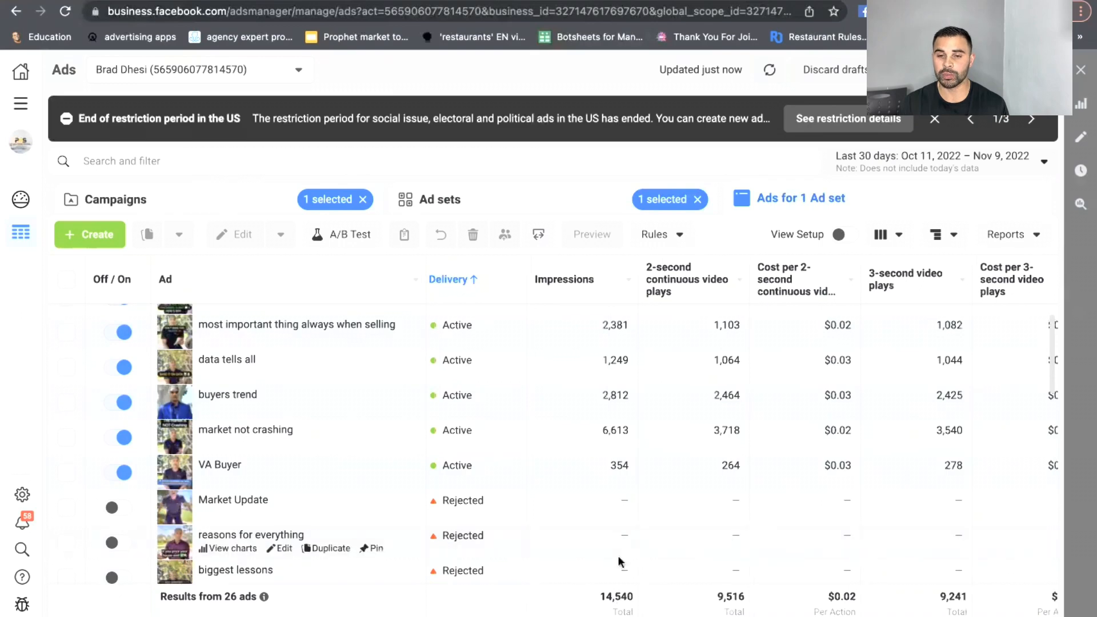
{"action": "scroll", "coordinate": [618, 555], "scroll_direction": "right", "scroll_amount": 1}
{"action": "scroll", "coordinate": [618, 555], "scroll_direction": "left", "scroll_amount": 1}
{"action": "scroll", "coordinate": [618, 556], "scroll_direction": "up", "scroll_amount": 1}
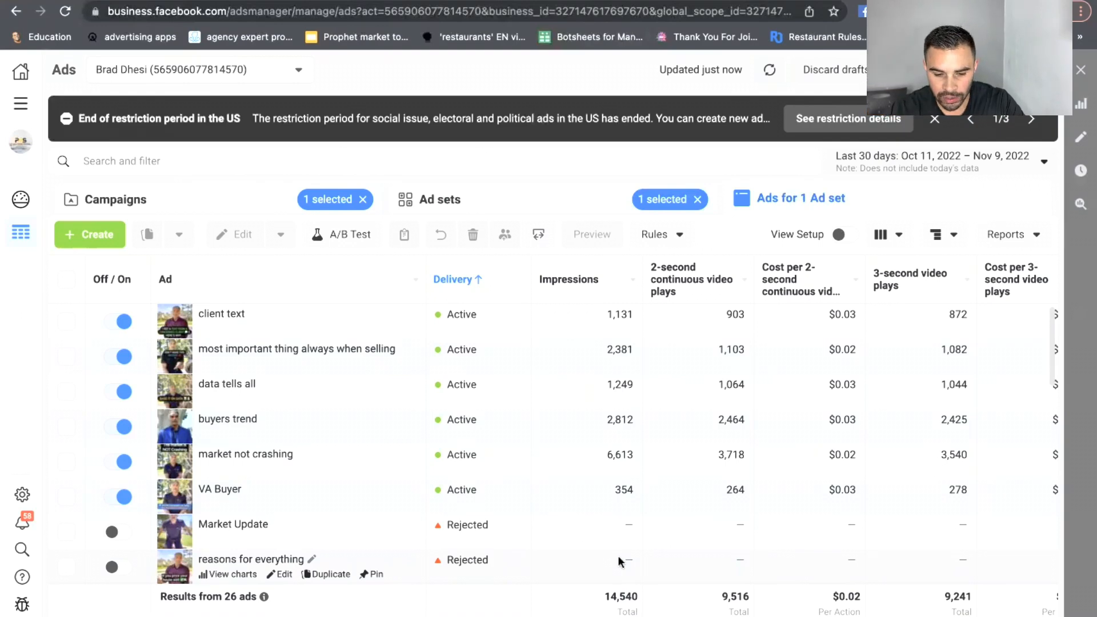
Return to the campaigns list, deselect the CBO TOF (Passed) 44/55 campaign and dismiss the restriction period notice
{"action": "left_click", "coordinate": [232, 202]}
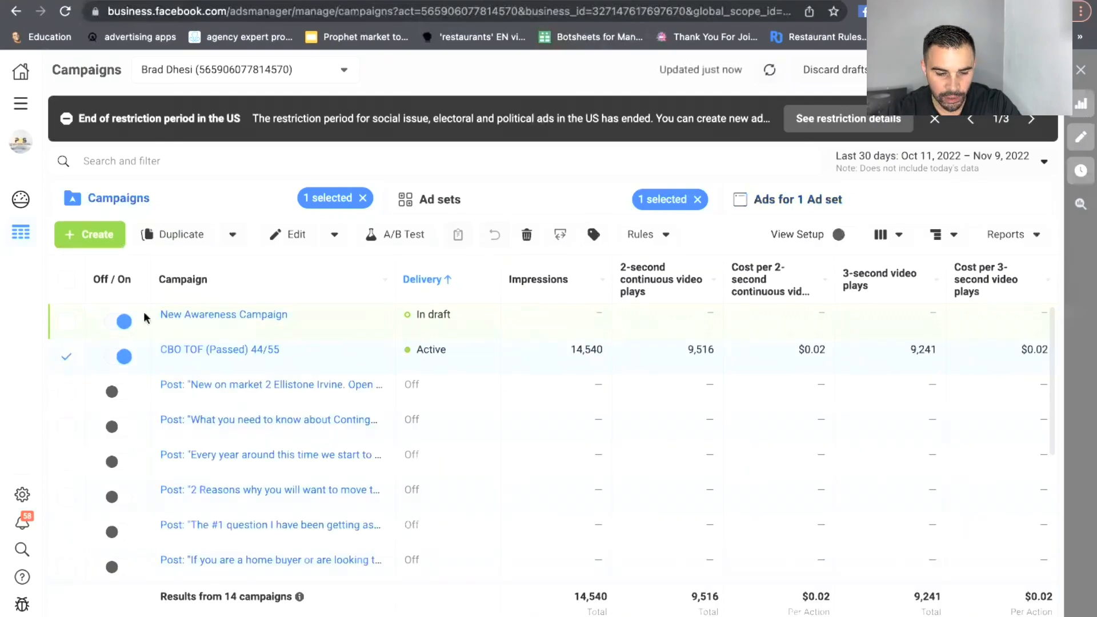
{"action": "left_click", "coordinate": [66, 356]}
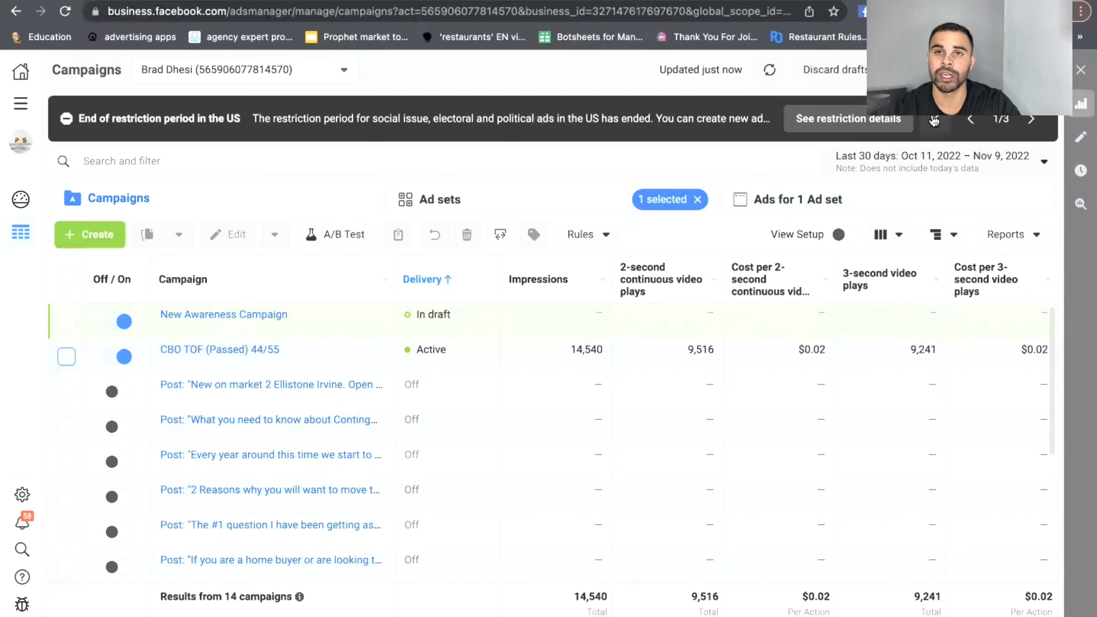
{"action": "left_click", "coordinate": [934, 119]}
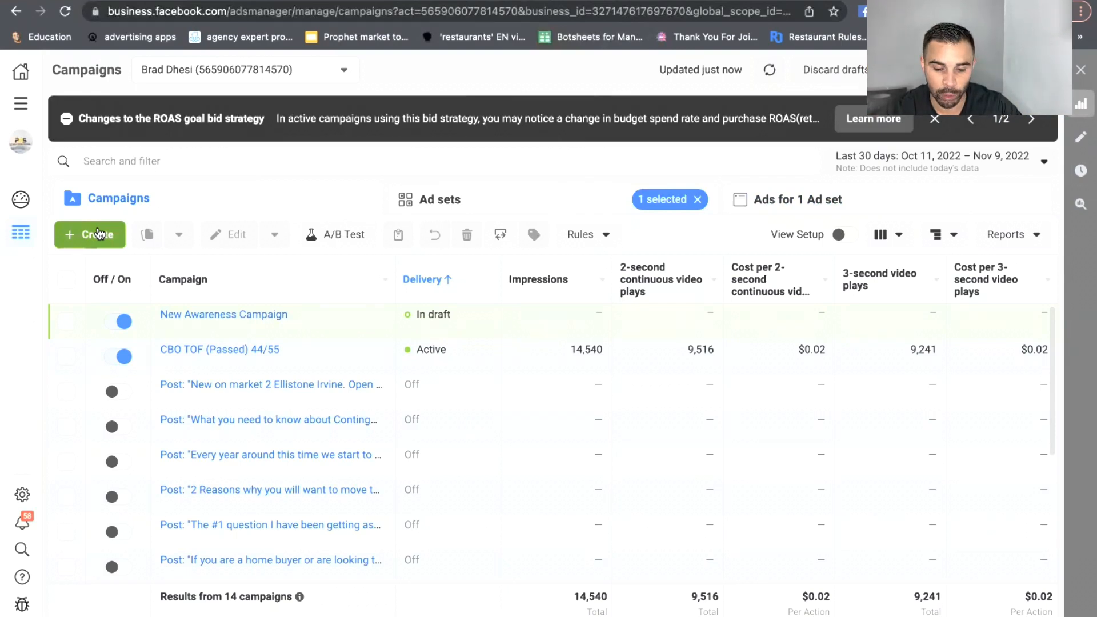
Create a new campaign with the Awareness objective, keeping the Auction buying type
{"action": "left_click", "coordinate": [98, 233]}
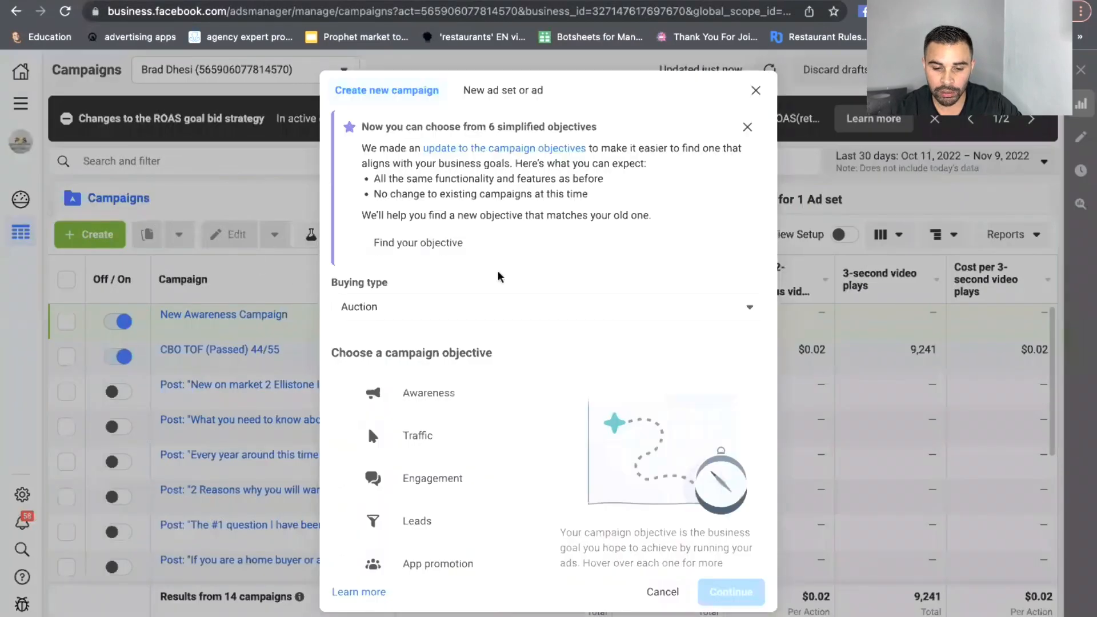
{"action": "scroll", "coordinate": [496, 292], "scroll_direction": "down", "scroll_amount": 3}
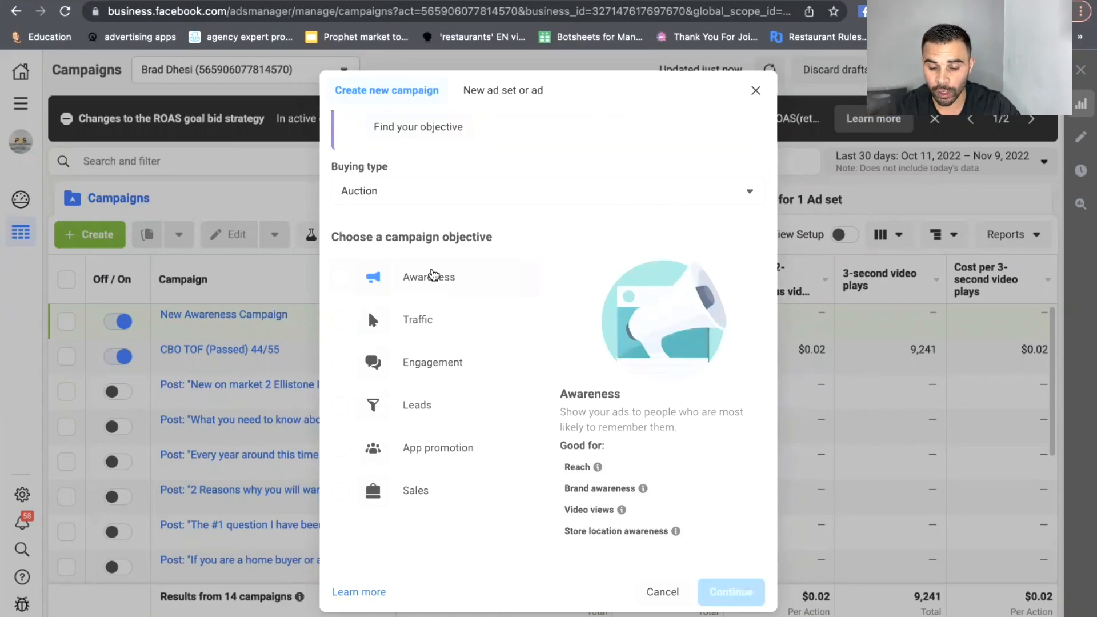
{"action": "left_click", "coordinate": [433, 276]}
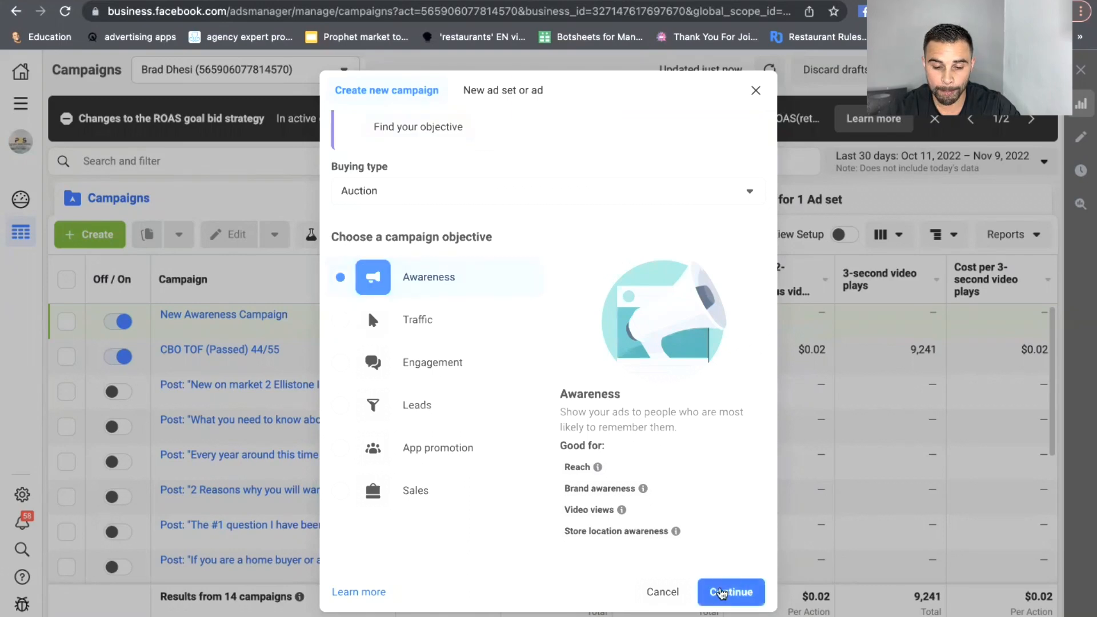
{"action": "left_click", "coordinate": [722, 593]}
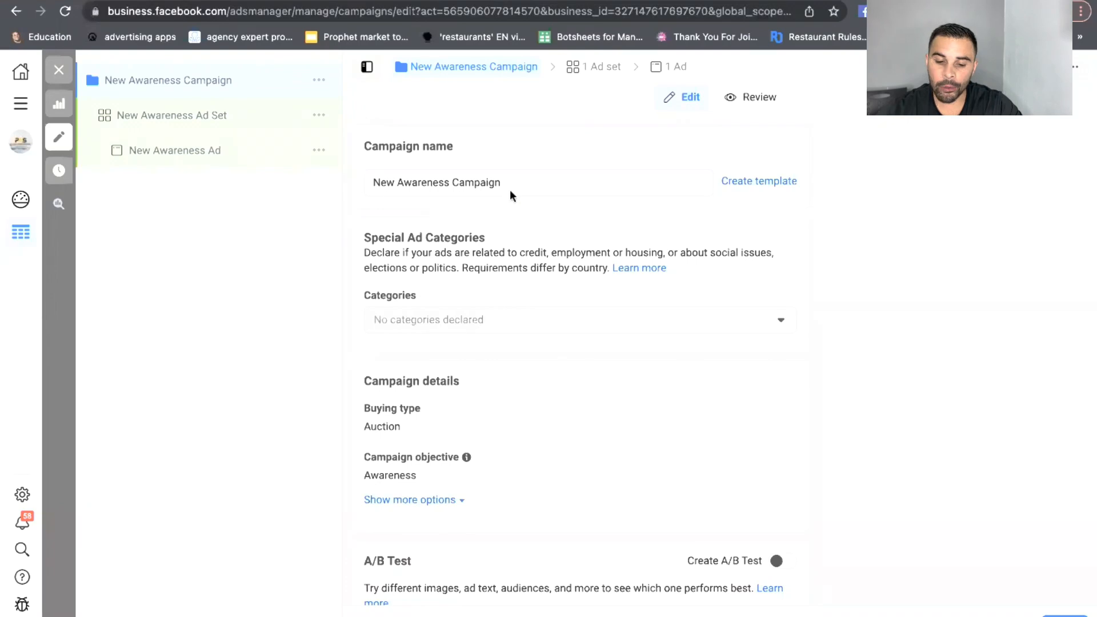
Rename the new awareness campaign as T.O.F Farming Areas
{"action": "double_click", "coordinate": [514, 183]}
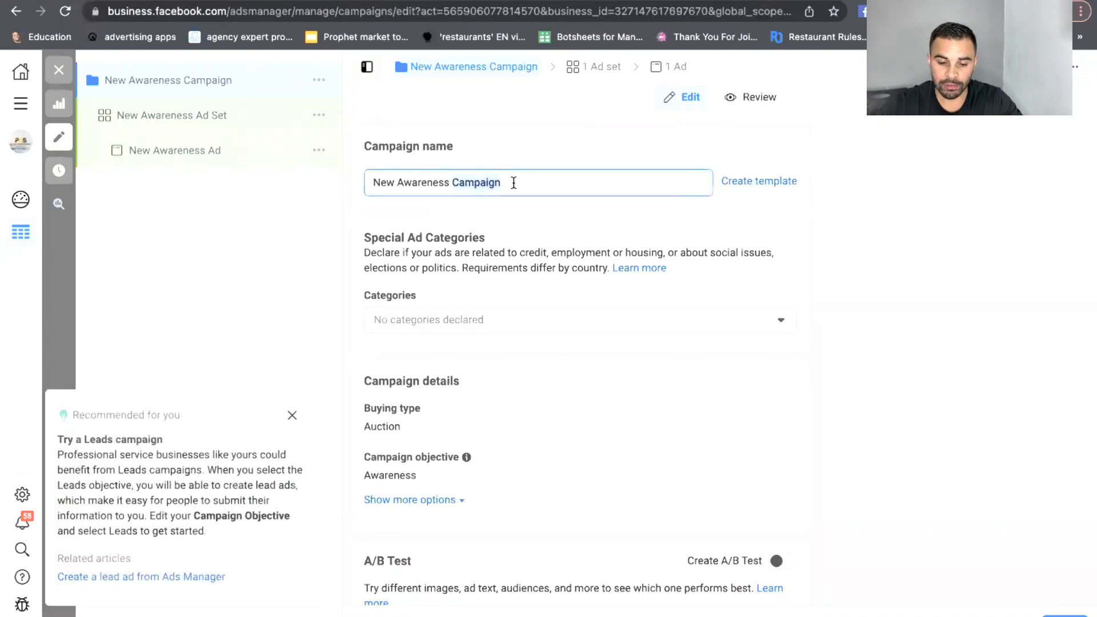
{"action": "key", "text": "BackSpace"}
{"action": "key", "text": "BackSpace"}
{"action": "key", "text": "BackSpace"}
{"action": "key", "text": "BackSpace"}
{"action": "key", "text": "BackSpace"}
{"action": "key", "text": "BackSpace"}
{"action": "key", "text": "BackSpace"}
{"action": "key", "text": "BackSpace"}
{"action": "key", "text": "BackSpace"}
{"action": "key", "text": "BackSpace"}
{"action": "key", "text": "BackSpace"}
{"action": "key", "text": "BackSpace"}
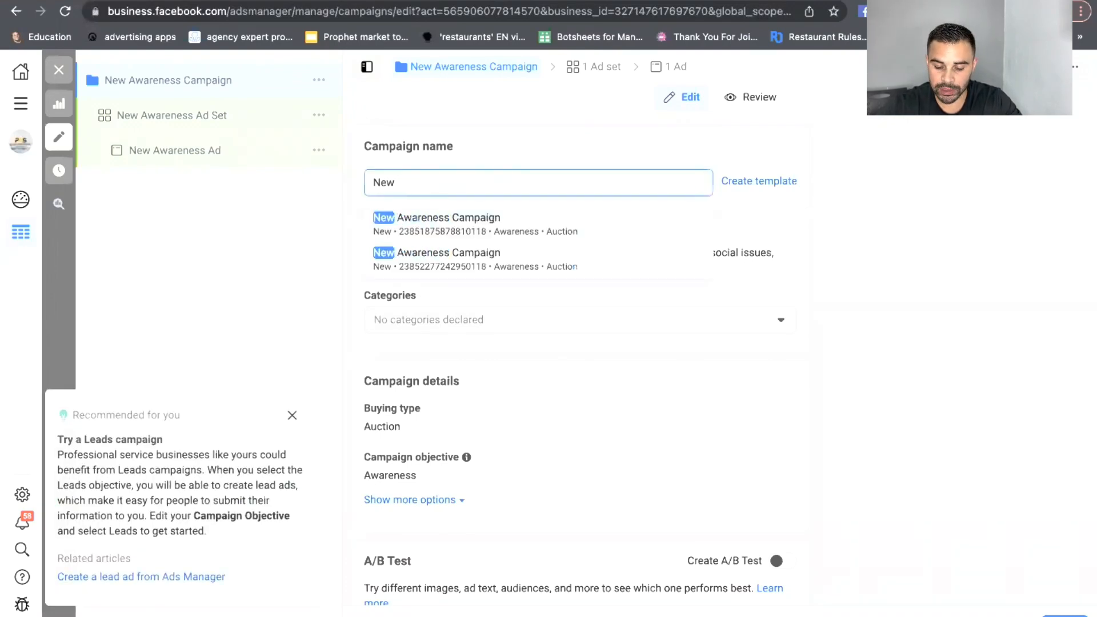
{"action": "key", "text": "BackSpace"}
{"action": "key", "text": "BackSpace"}
{"action": "key", "text": "BackSpace"}
{"action": "type", "text": "T.O.F"}
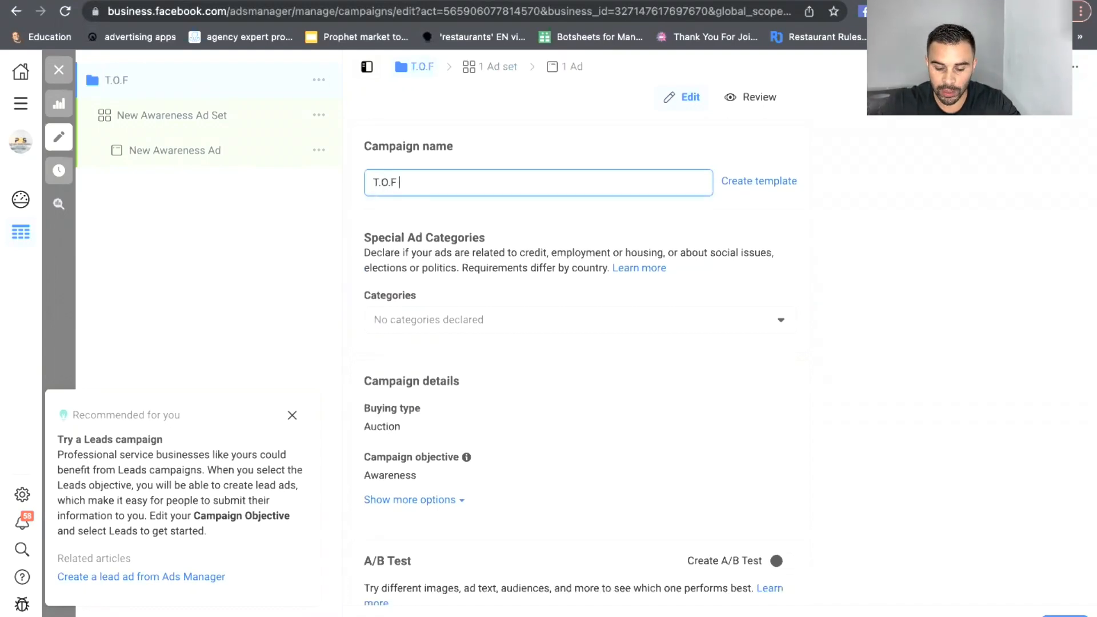
{"action": "type", "text": " F"}
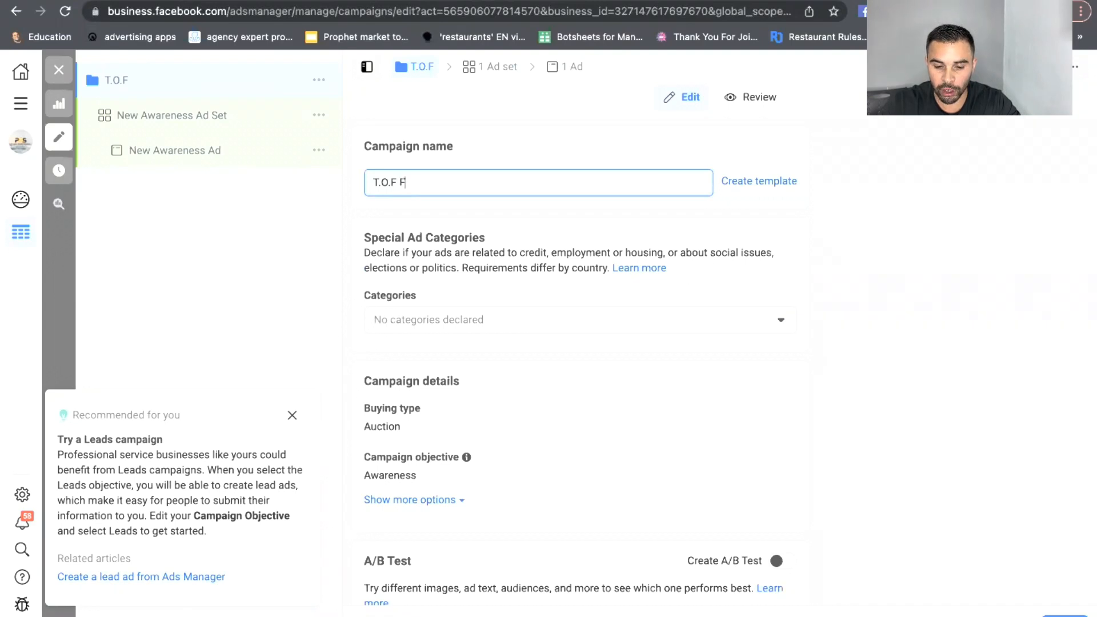
{"action": "type", "text": "arming Aeeas"}
{"action": "key", "text": "BackSpace"}
{"action": "key", "text": "BackSpace"}
{"action": "key", "text": "BackSpace"}
{"action": "key", "text": "BackSpace"}
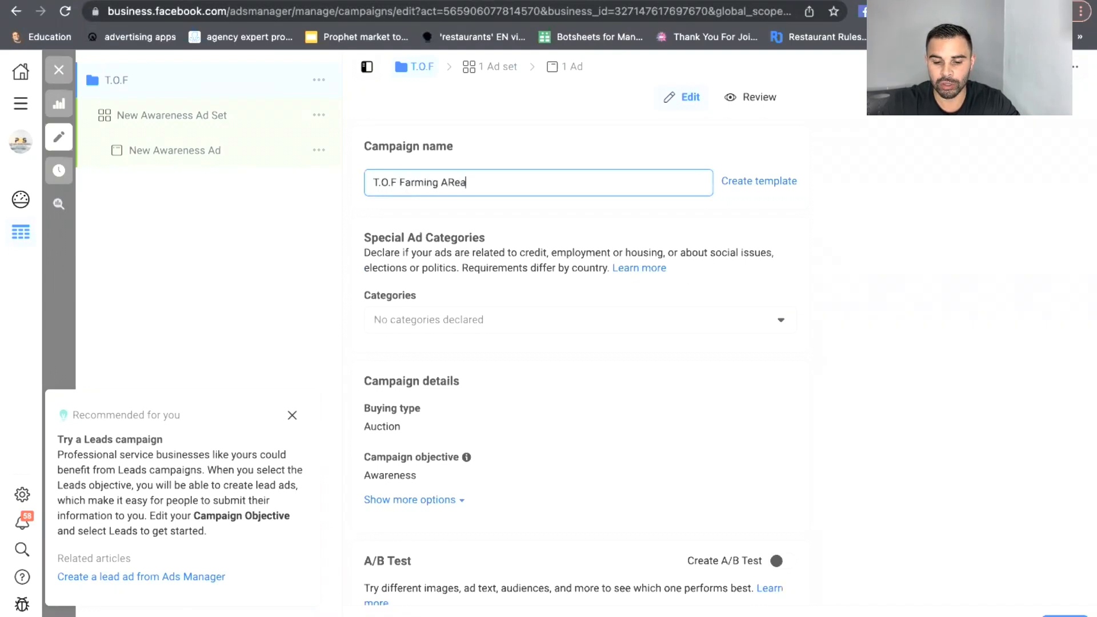
{"action": "type", "text": "reas"}
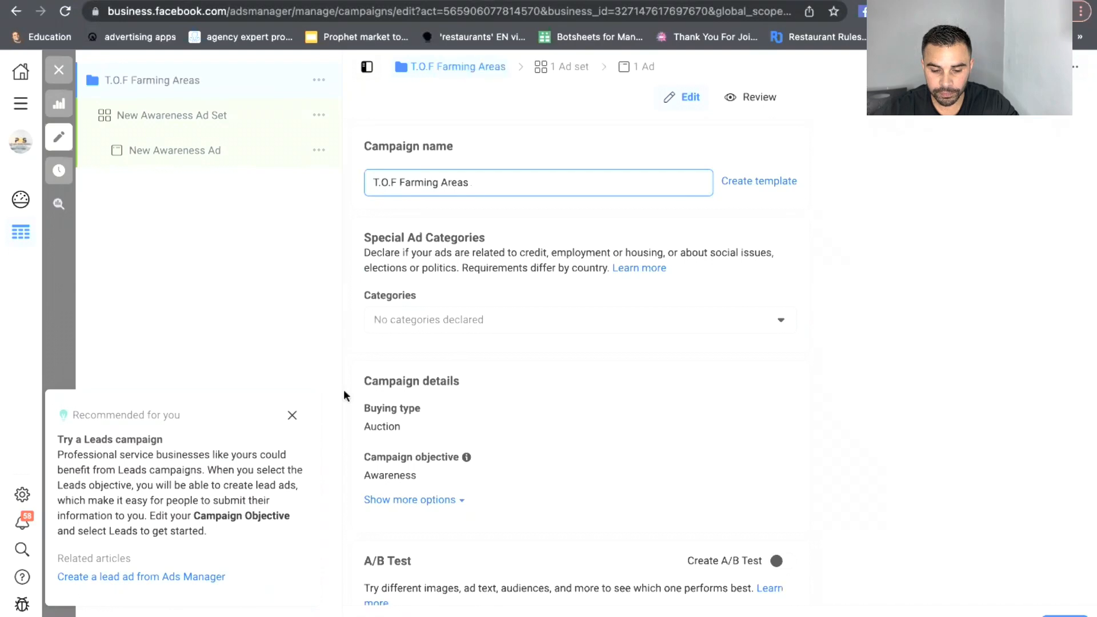
Dismiss the Leads campaign recommendation and review the special ad category options without declaring one
{"action": "left_click", "coordinate": [292, 415]}
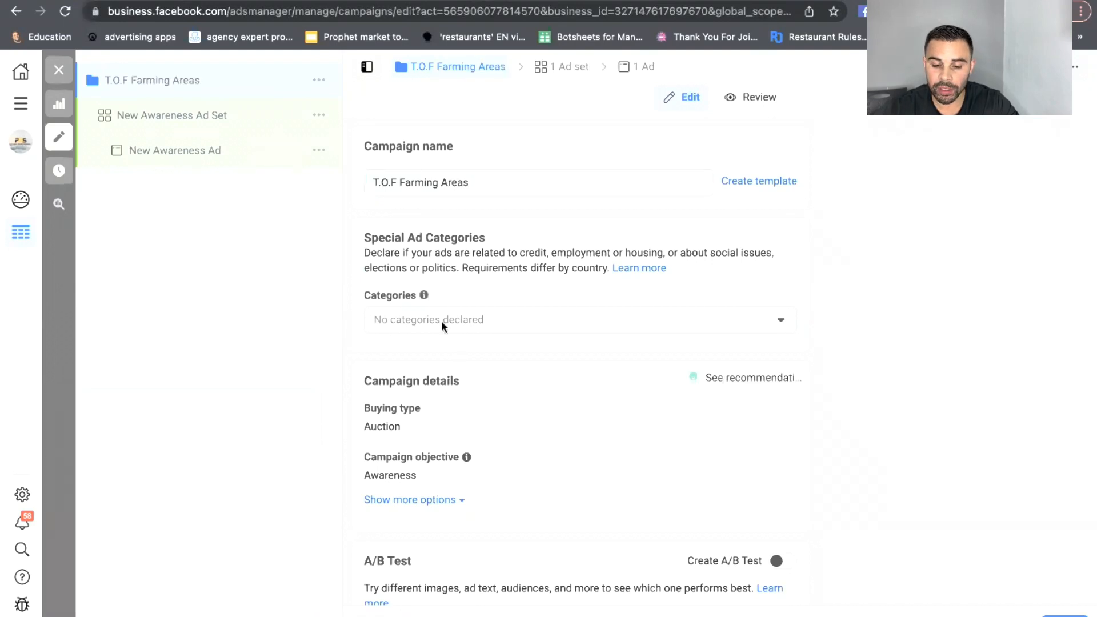
{"action": "left_click", "coordinate": [442, 322]}
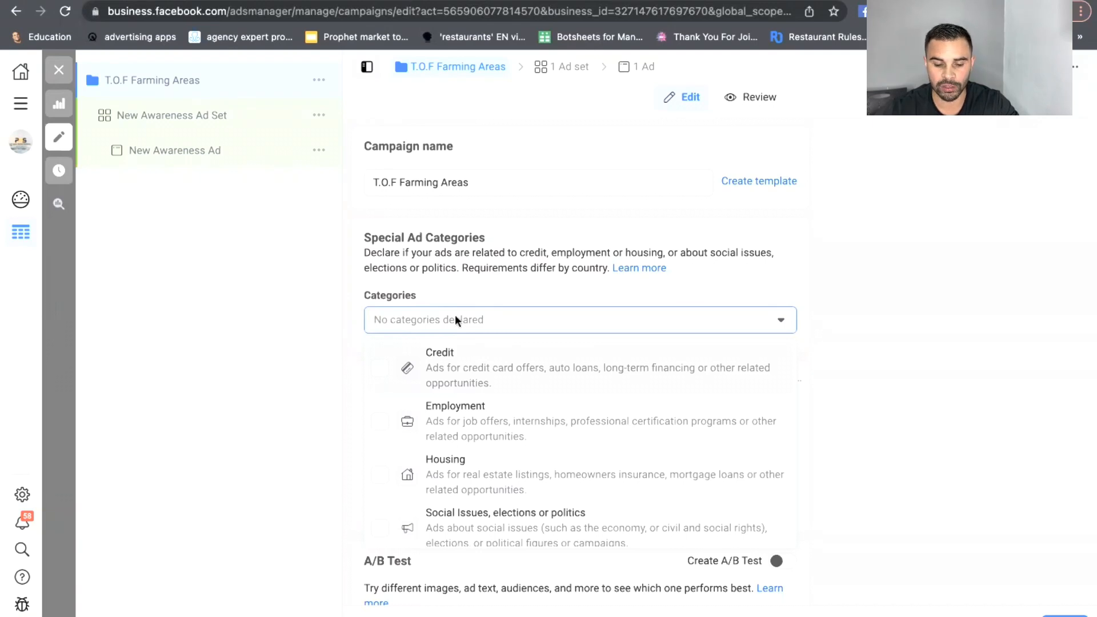
{"action": "left_click", "coordinate": [456, 316]}
Turn on Advantage campaign budget with a daily budget of $5.00 and continue to the ad set settings
{"action": "scroll", "coordinate": [346, 337], "scroll_direction": "down", "scroll_amount": 4}
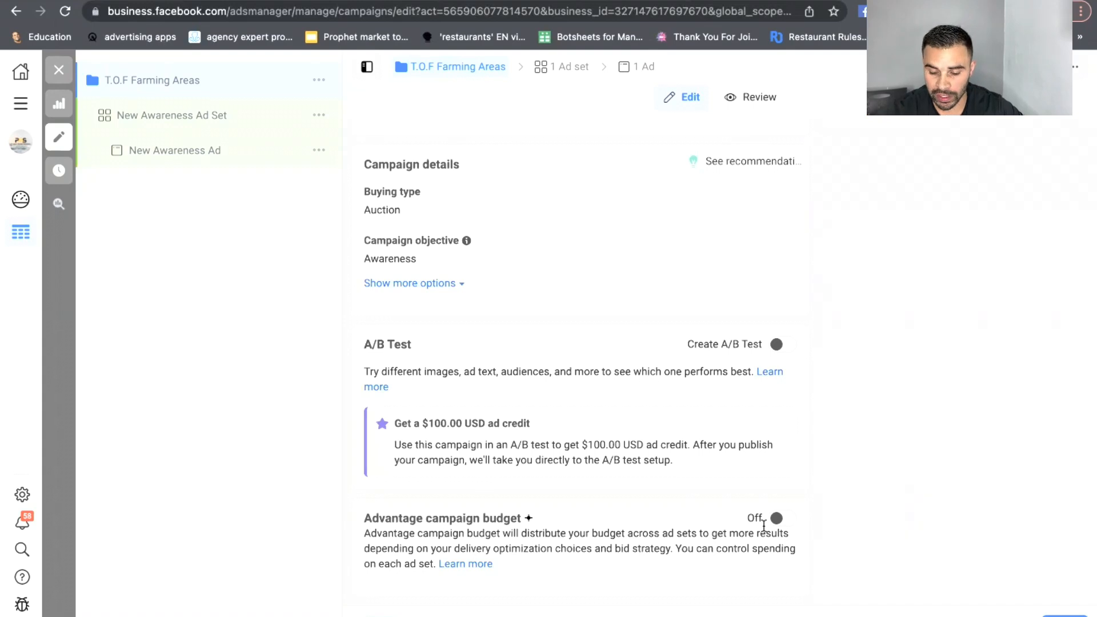
{"action": "left_click", "coordinate": [776, 518]}
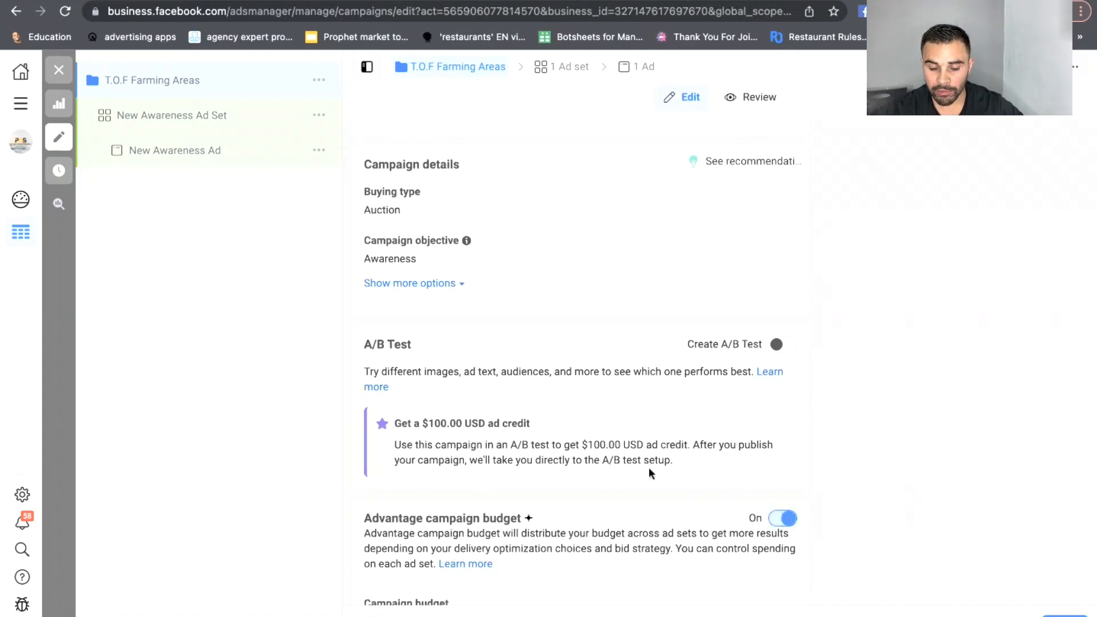
{"action": "scroll", "coordinate": [646, 468], "scroll_direction": "down", "scroll_amount": 3}
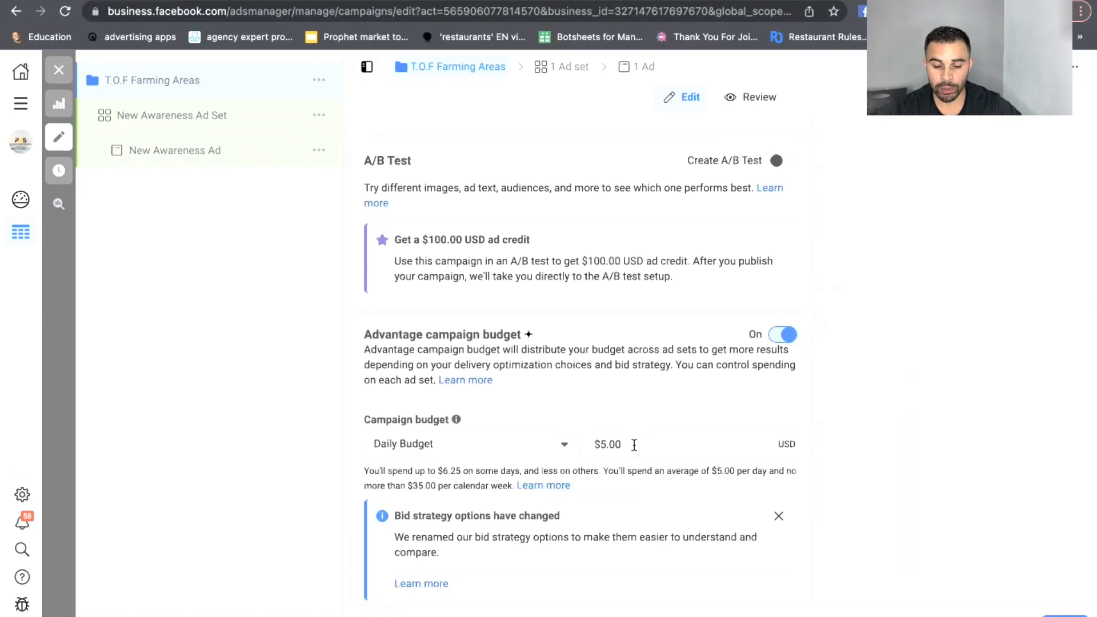
{"action": "scroll", "coordinate": [635, 449], "scroll_direction": "down", "scroll_amount": 2}
{"action": "scroll", "coordinate": [634, 449], "scroll_direction": "down", "scroll_amount": 1}
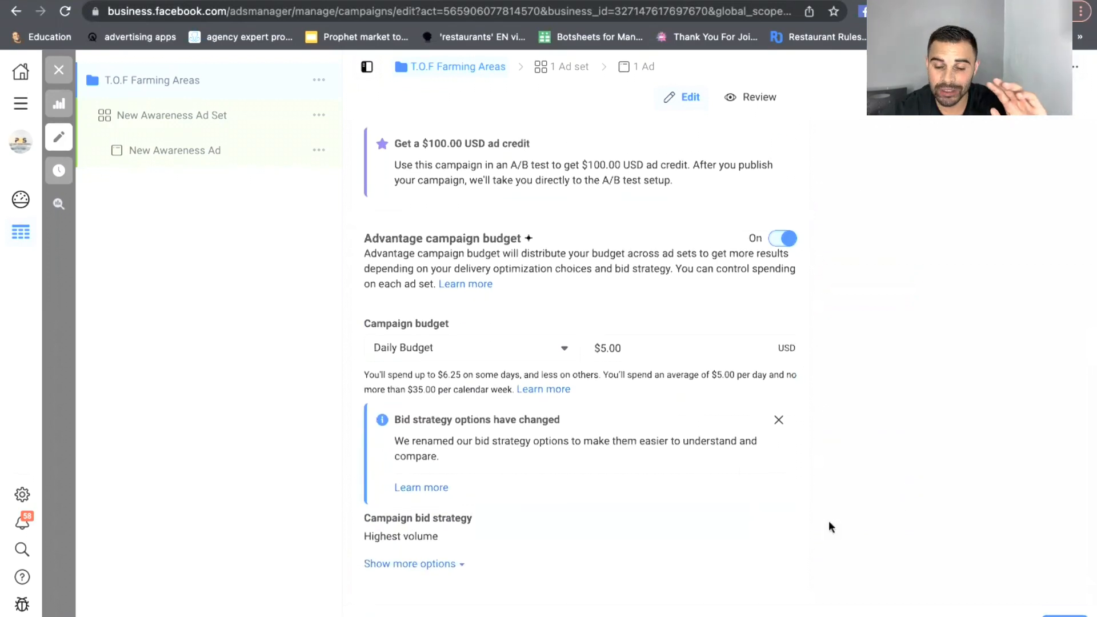
{"action": "left_click", "coordinate": [640, 353]}
{"action": "key", "text": "BackSpace"}
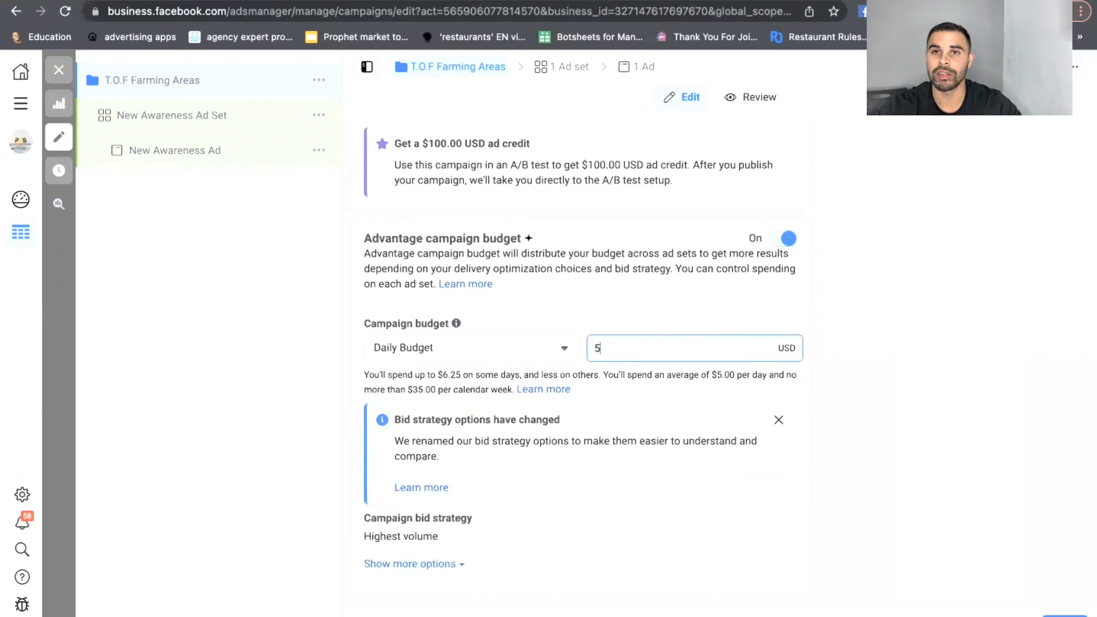
{"action": "type", "text": "5.00"}
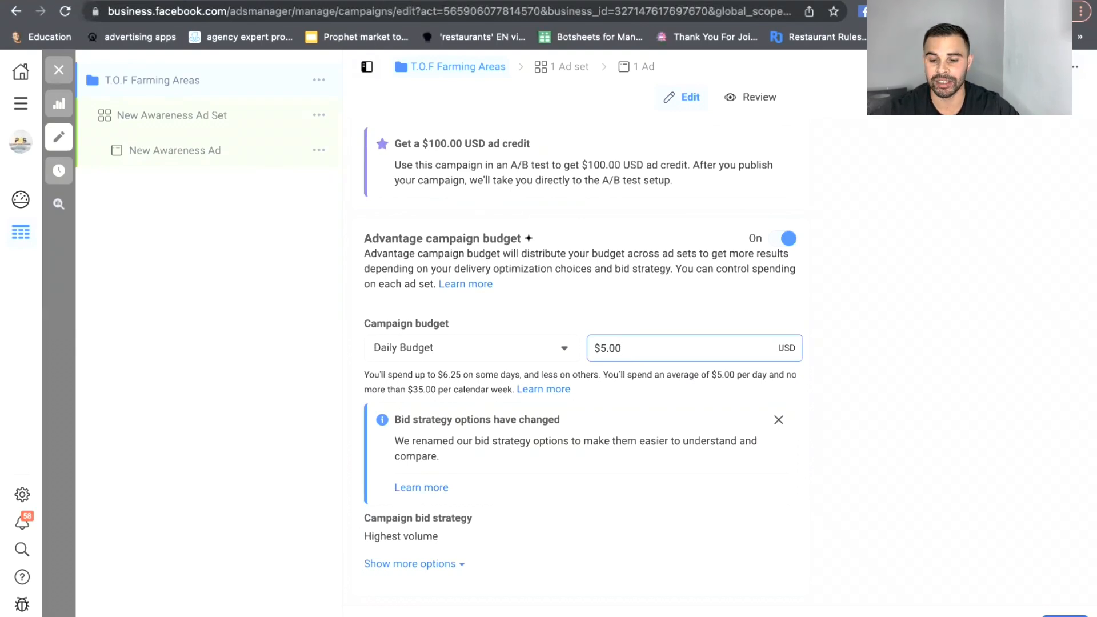
{"action": "left_click", "coordinate": [1066, 616]}
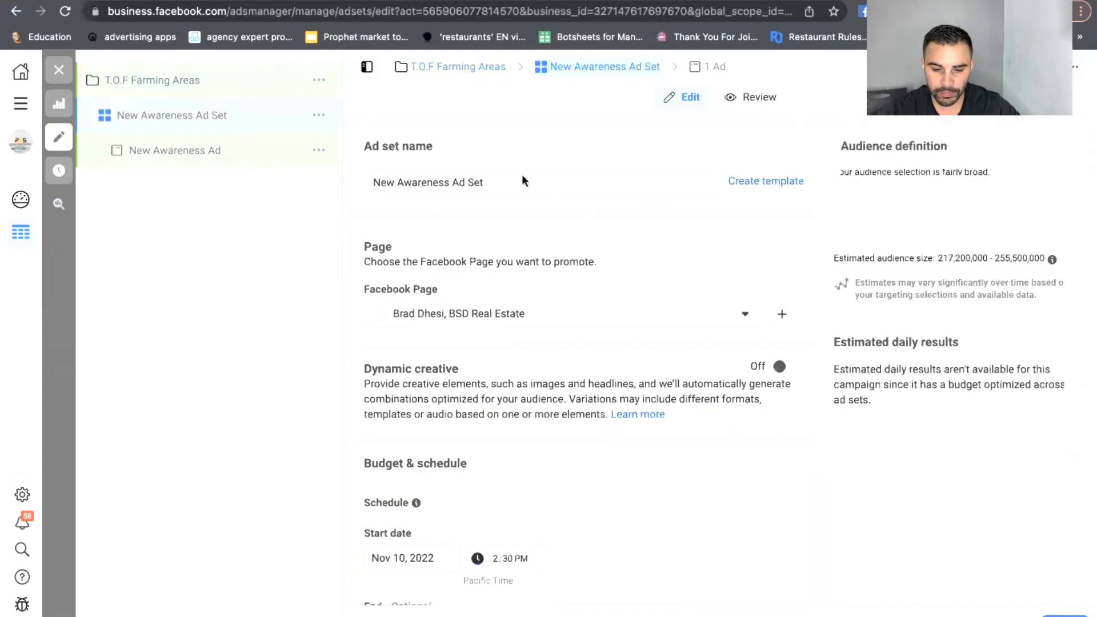
Rename the new awareness ad set as local zipcode 50-65
{"action": "triple_click", "coordinate": [521, 181]}
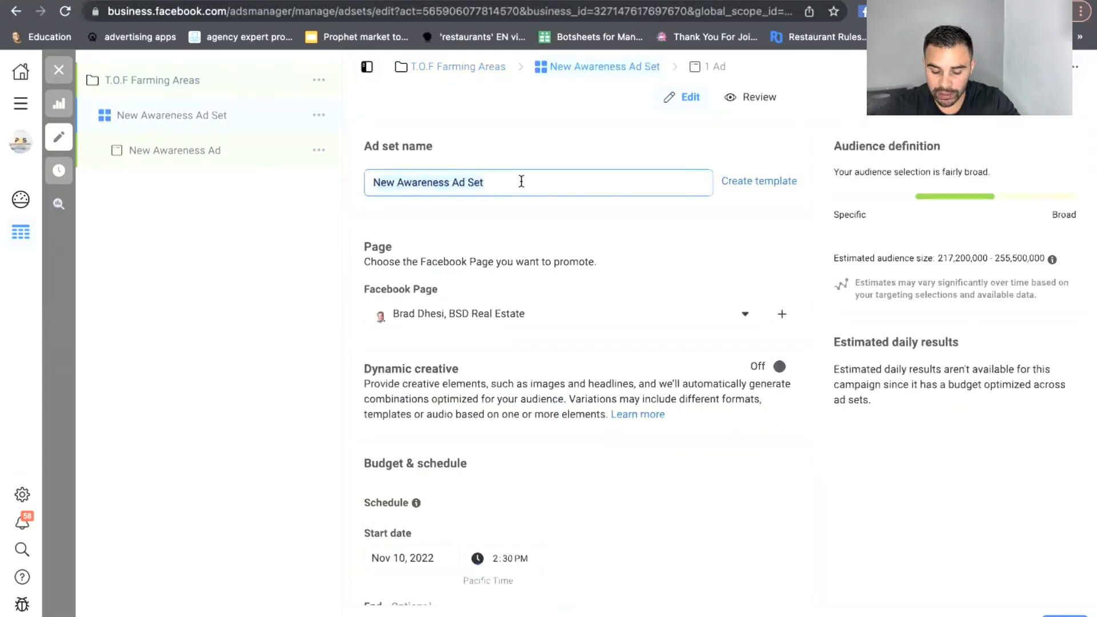
{"action": "type", "text": "local zipcode "}
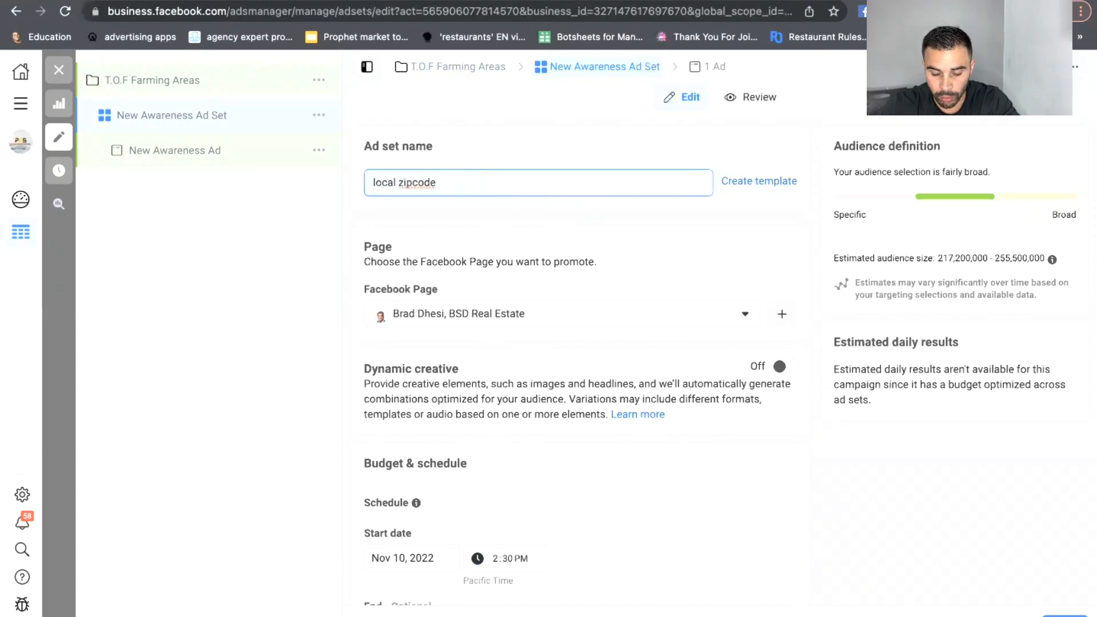
{"action": "type", "text": "30-65"}
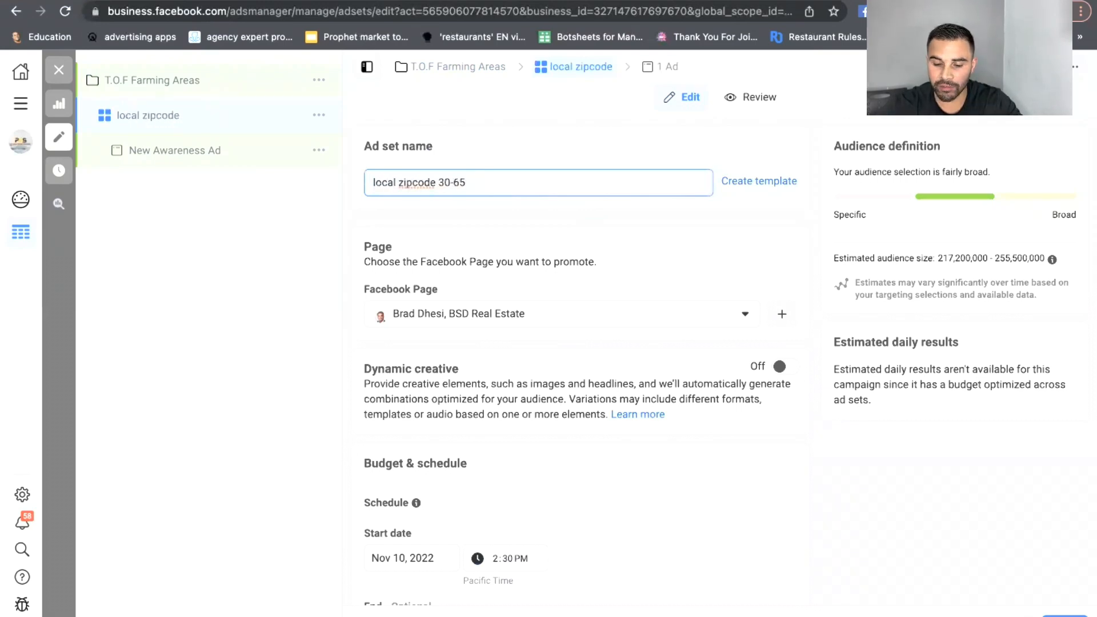
{"action": "key", "text": "BackSpace"}
{"action": "key", "text": "BackSpace"}
{"action": "key", "text": "BackSpace"}
{"action": "key", "text": "BackSpace"}
{"action": "key", "text": "BackSpace"}
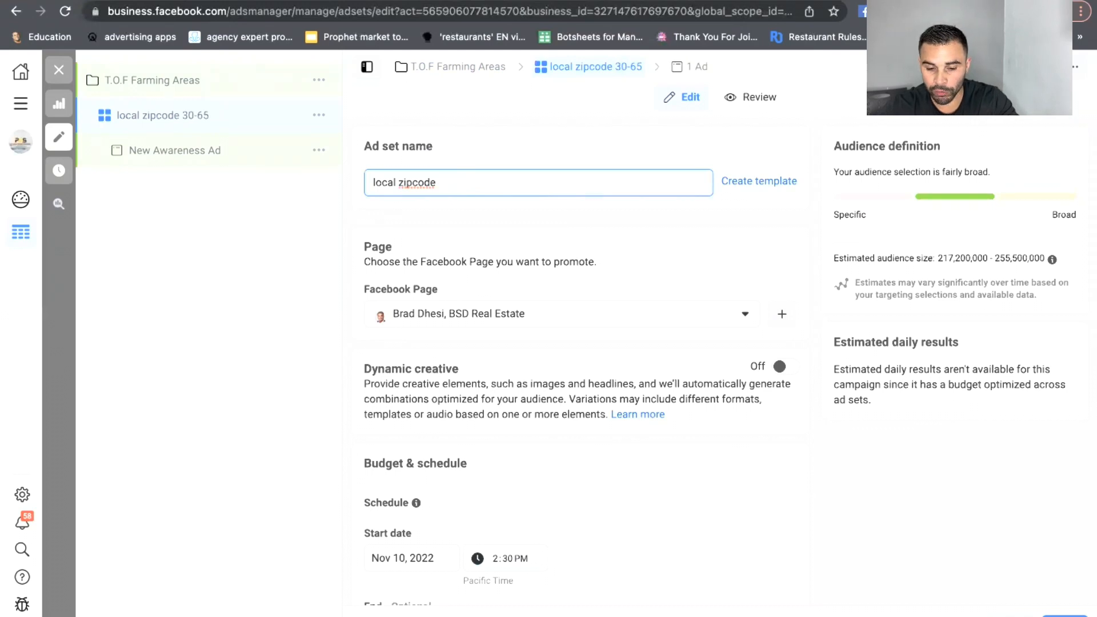
{"action": "type", "text": "2"}
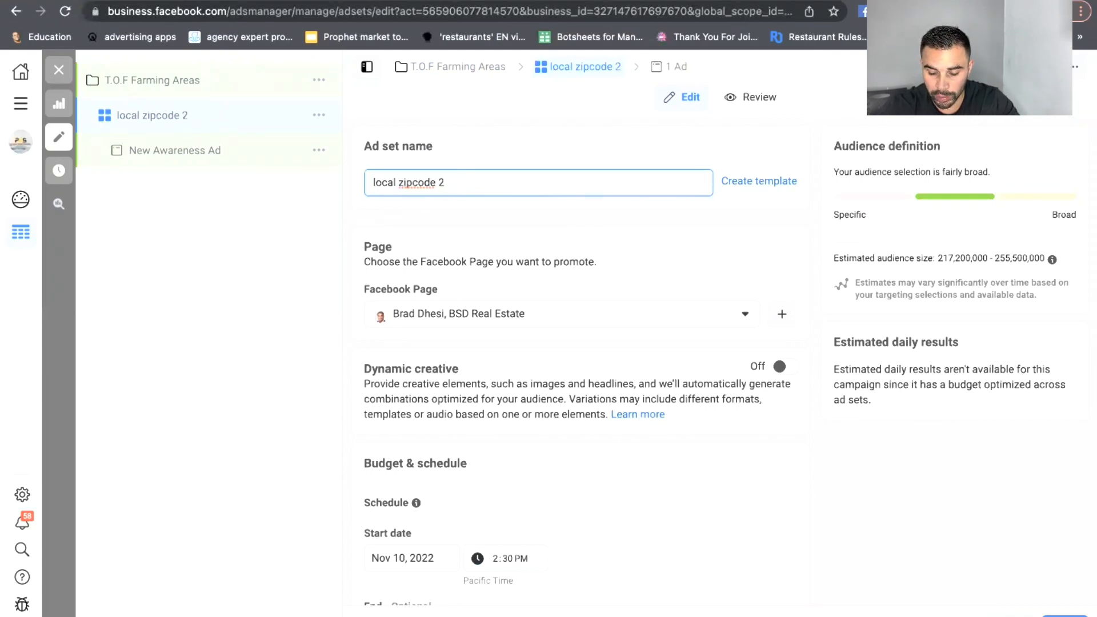
{"action": "type", "text": "0"}
{"action": "type", "text": "-65"}
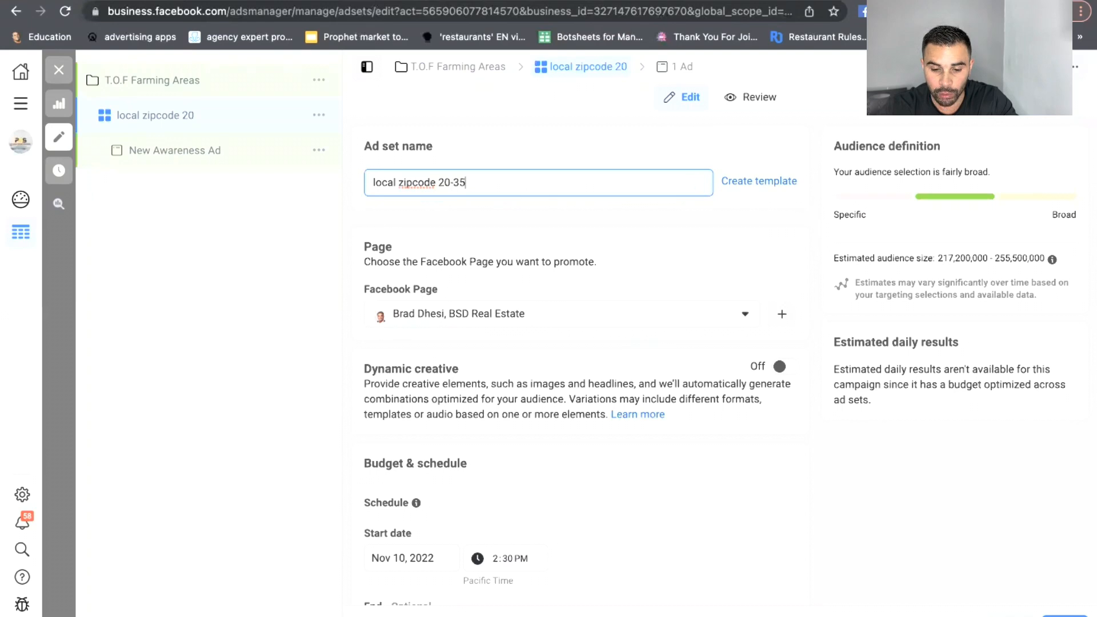
{"action": "key", "text": "BackSpace"}
{"action": "key", "text": "BackSpace"}
{"action": "key", "text": "BackSpace"}
{"action": "key", "text": "BackSpace"}
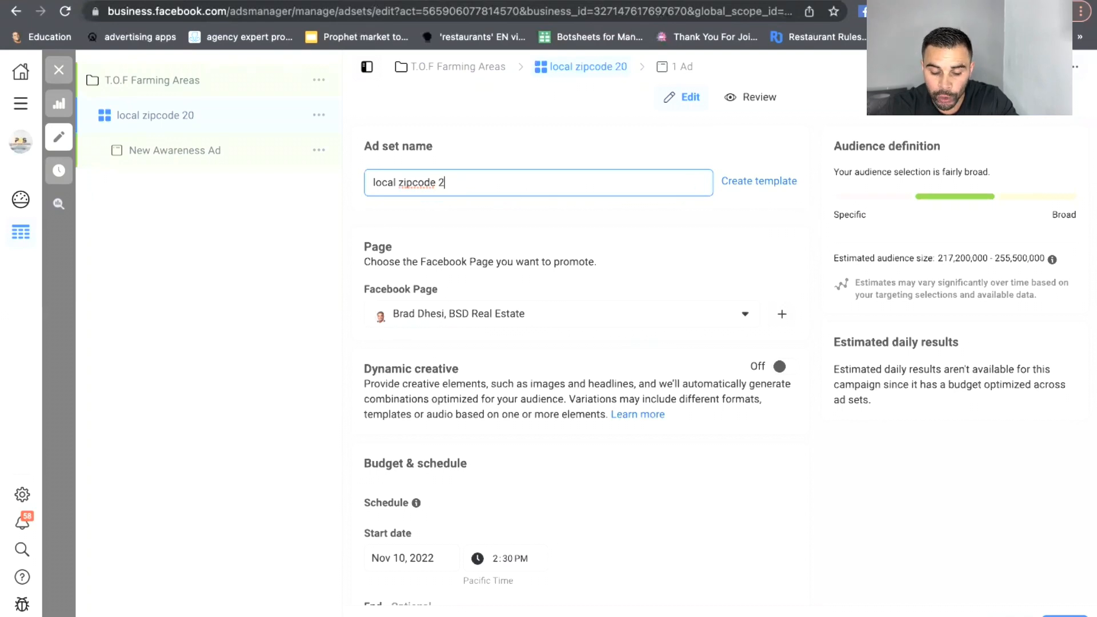
{"action": "key", "text": "BackSpace"}
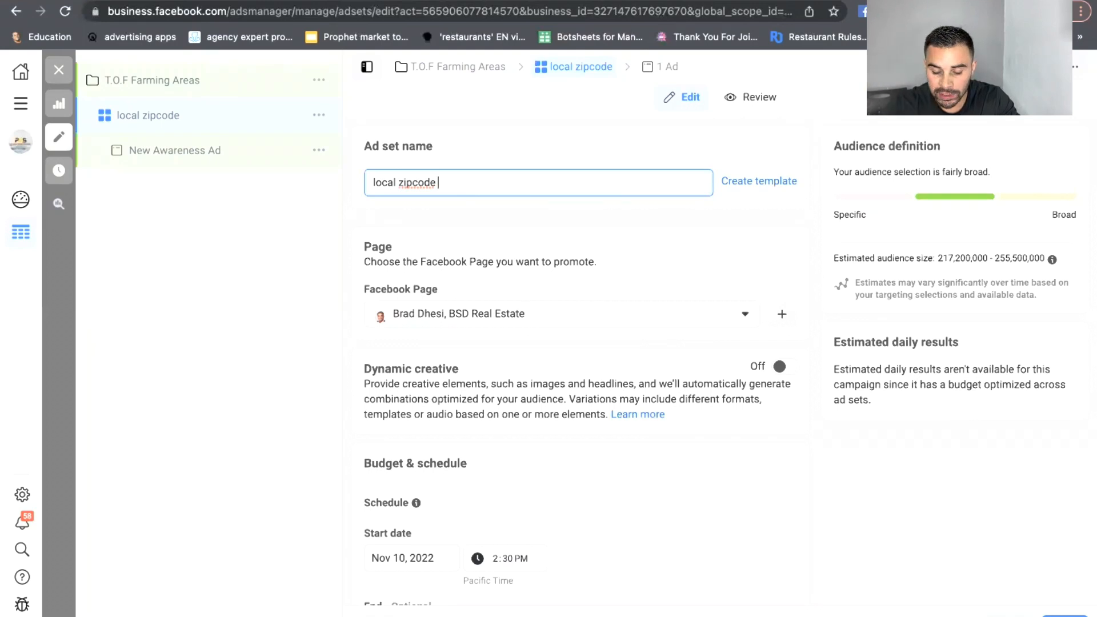
{"action": "type", "text": "50-65"}
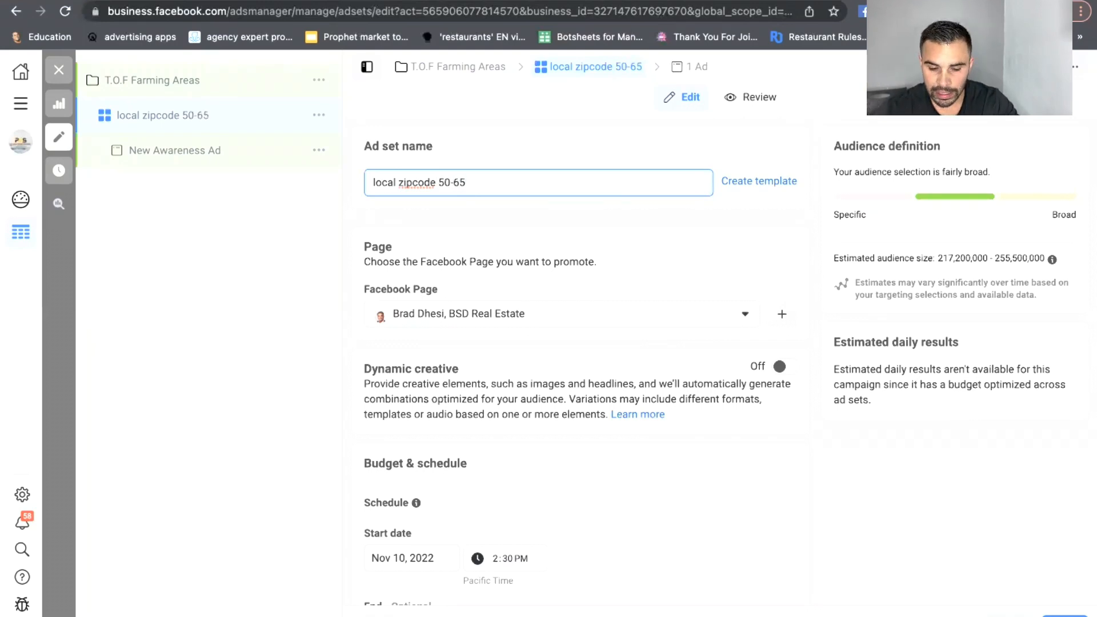
{"action": "scroll", "coordinate": [578, 366], "scroll_direction": "down", "scroll_amount": 3}
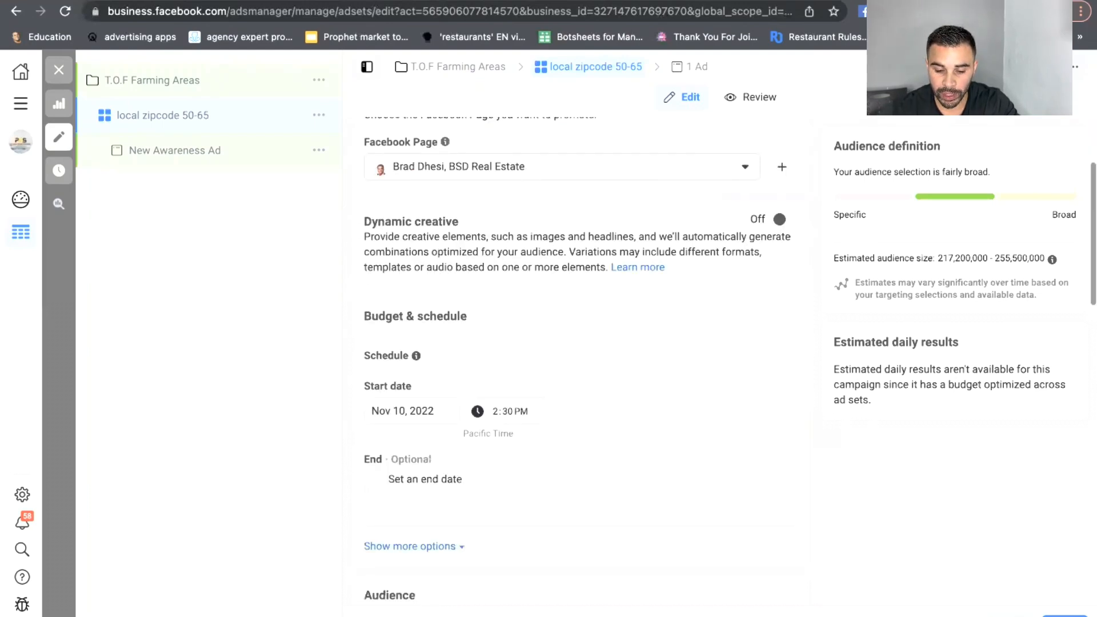
Remove United States from the audience locations of the local zipcode ad set
{"action": "scroll", "coordinate": [578, 366], "scroll_direction": "down", "scroll_amount": 3}
{"action": "scroll", "coordinate": [577, 366], "scroll_direction": "down", "scroll_amount": 3}
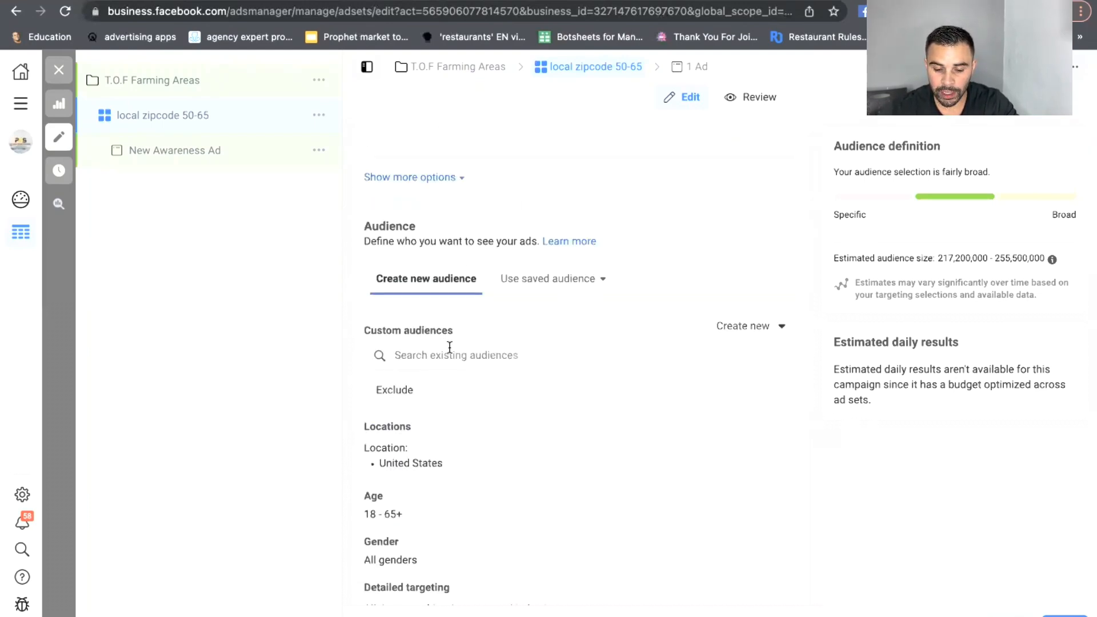
{"action": "scroll", "coordinate": [448, 362], "scroll_direction": "down", "scroll_amount": 1}
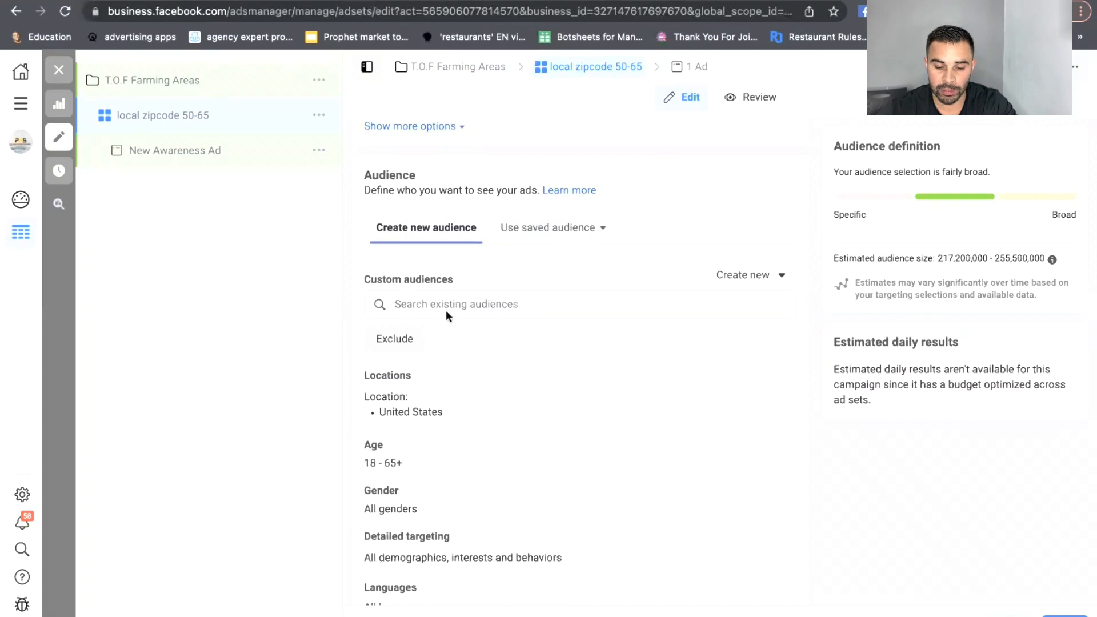
{"action": "scroll", "coordinate": [448, 312], "scroll_direction": "down", "scroll_amount": 2}
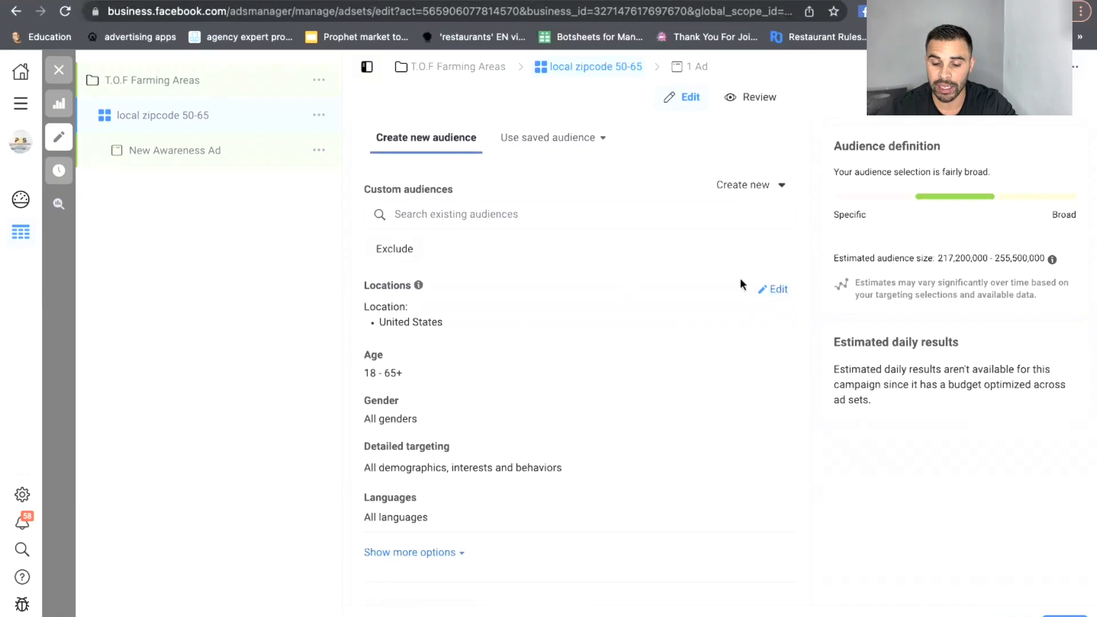
{"action": "left_click", "coordinate": [768, 290]}
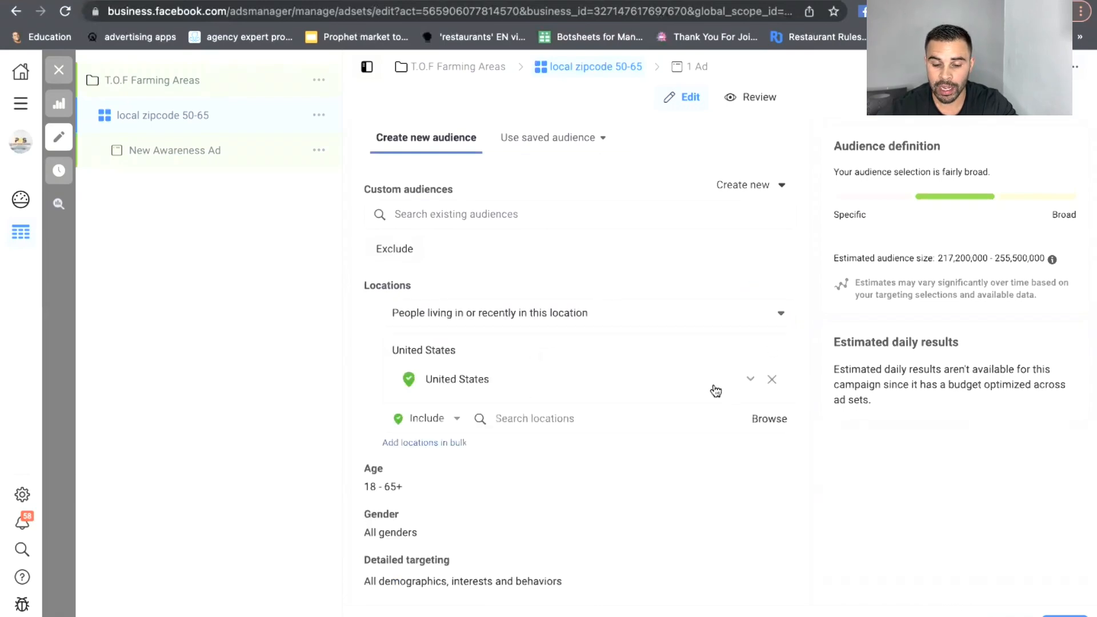
{"action": "left_click", "coordinate": [773, 380]}
Add ZIP codes 92867 and 92808 as included locations for the audience
{"action": "left_click", "coordinate": [610, 392]}
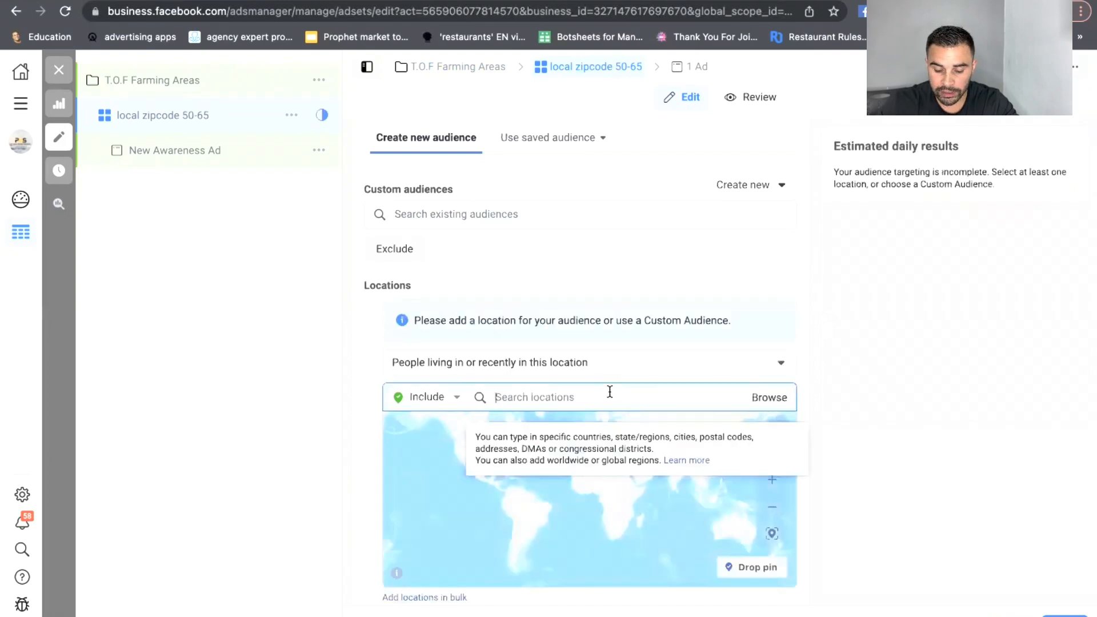
{"action": "type", "text": "92867"}
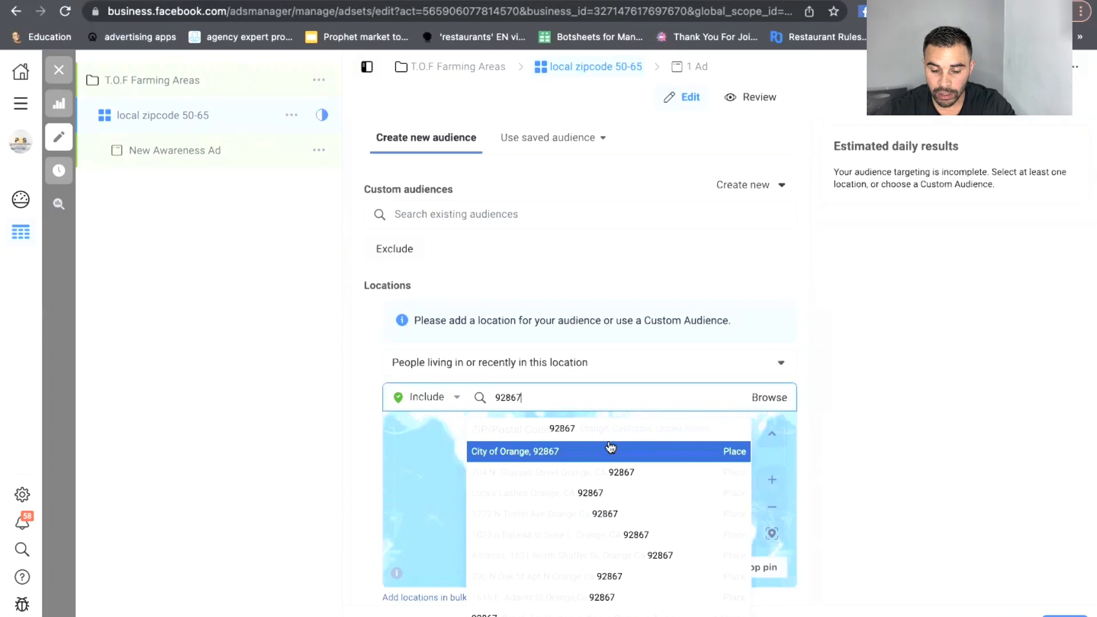
{"action": "left_click", "coordinate": [604, 430]}
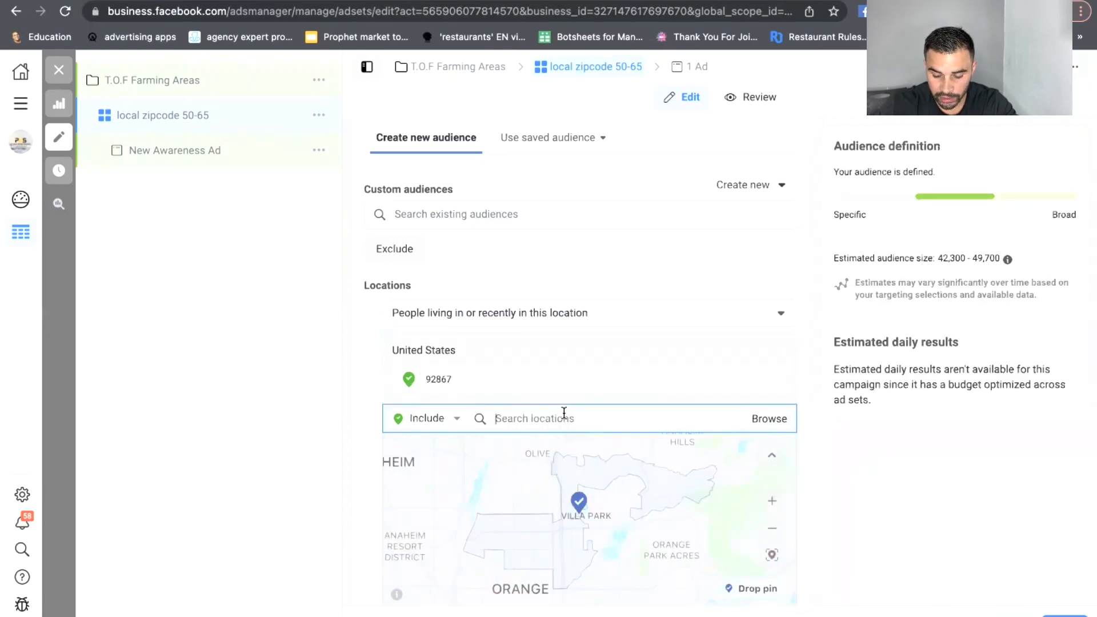
{"action": "type", "text": "92808"}
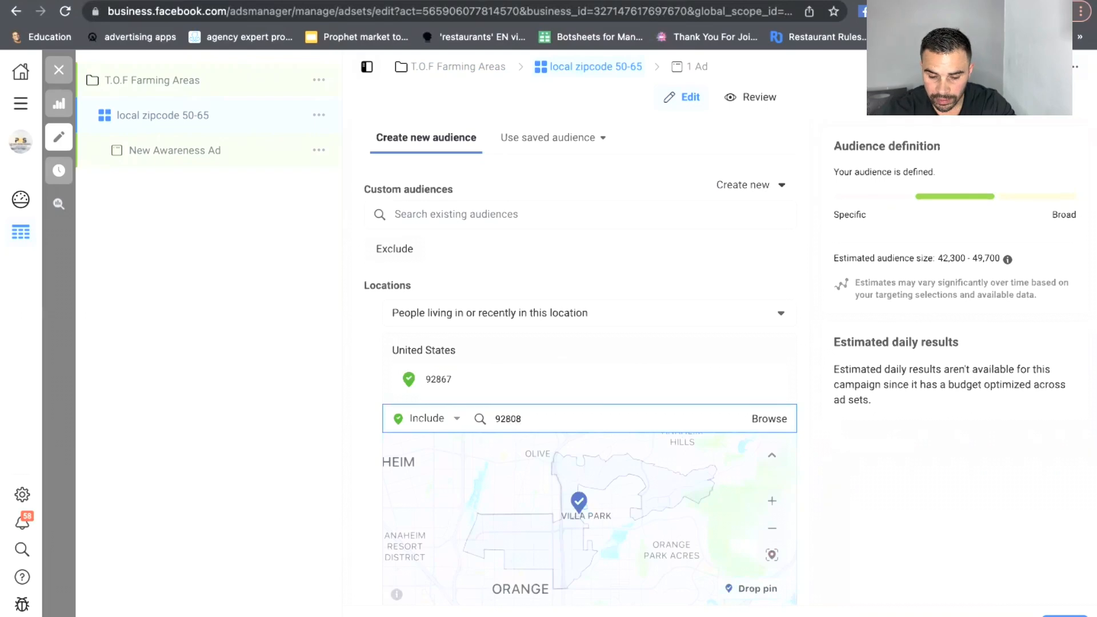
{"action": "left_click", "coordinate": [547, 457]}
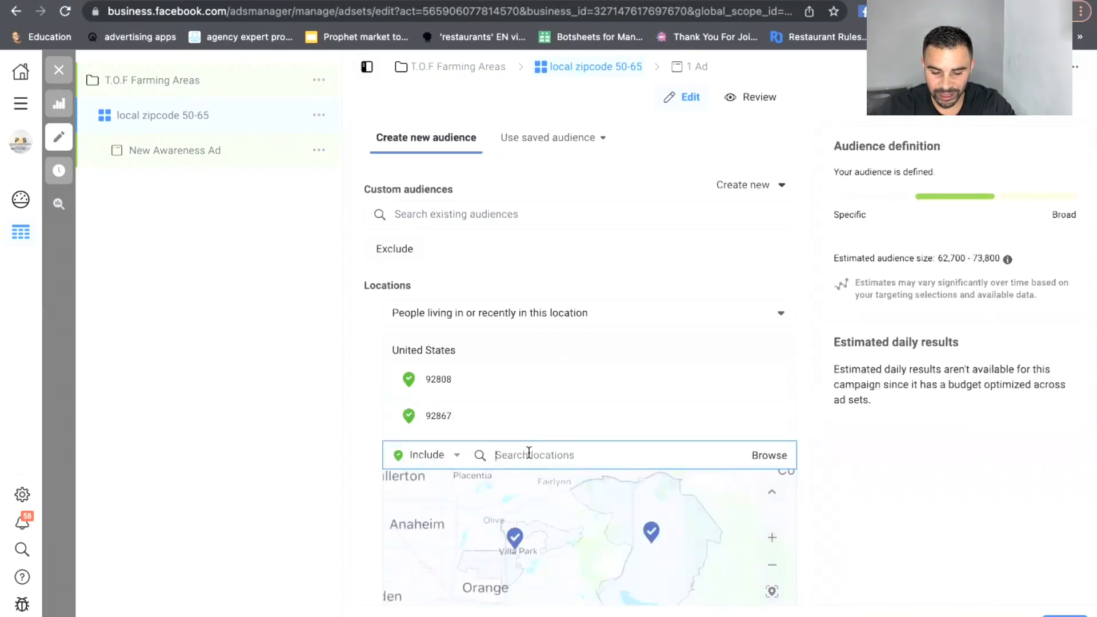
Add the cities Yorba Linda, California and Fullerton, California to the included locations
{"action": "scroll", "coordinate": [372, 435], "scroll_direction": "down", "scroll_amount": 3}
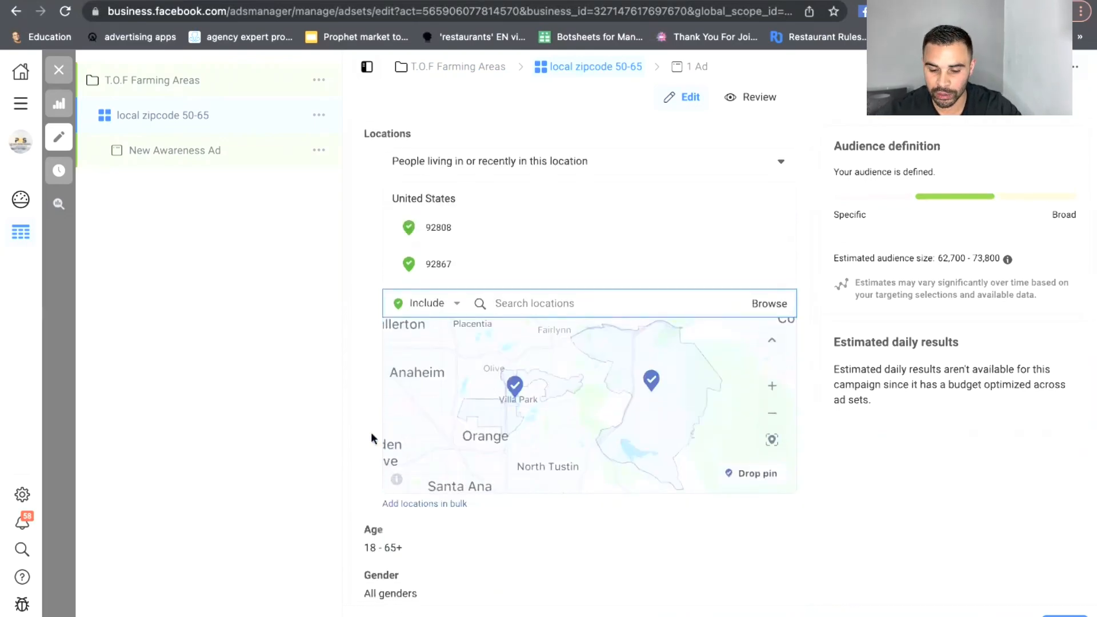
{"action": "type", "text": "yorba linda"}
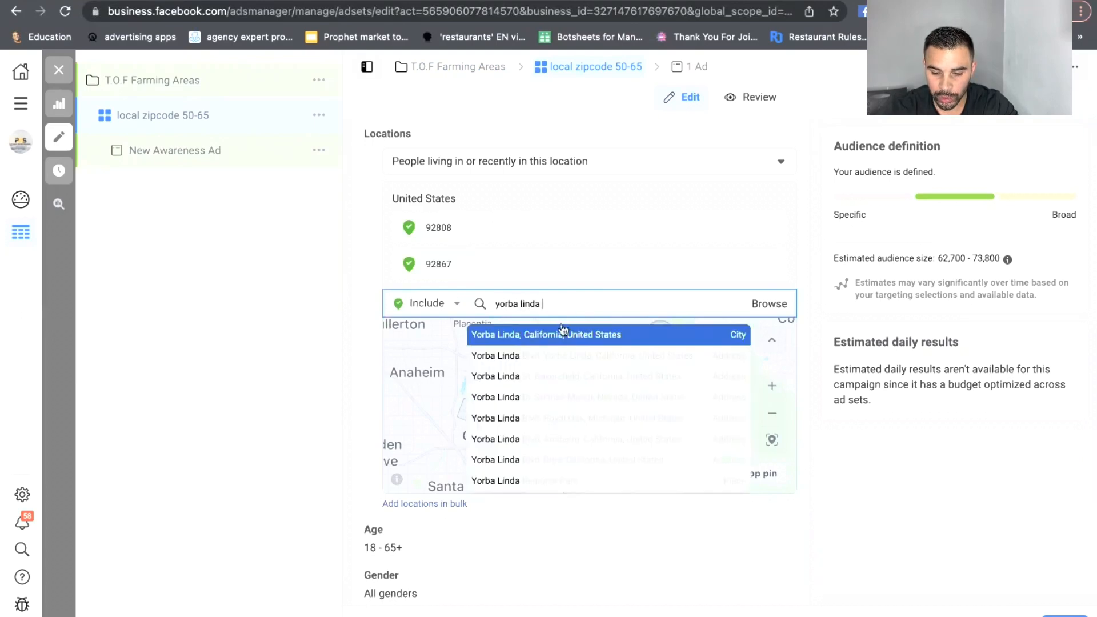
{"action": "left_click", "coordinate": [559, 333]}
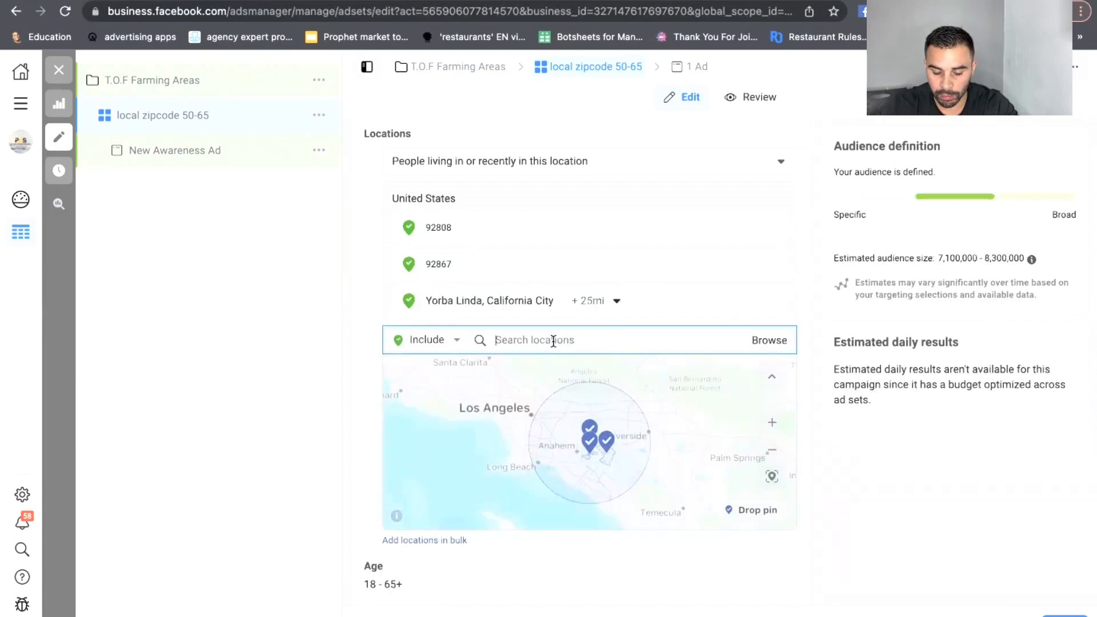
{"action": "type", "text": "fullerton"}
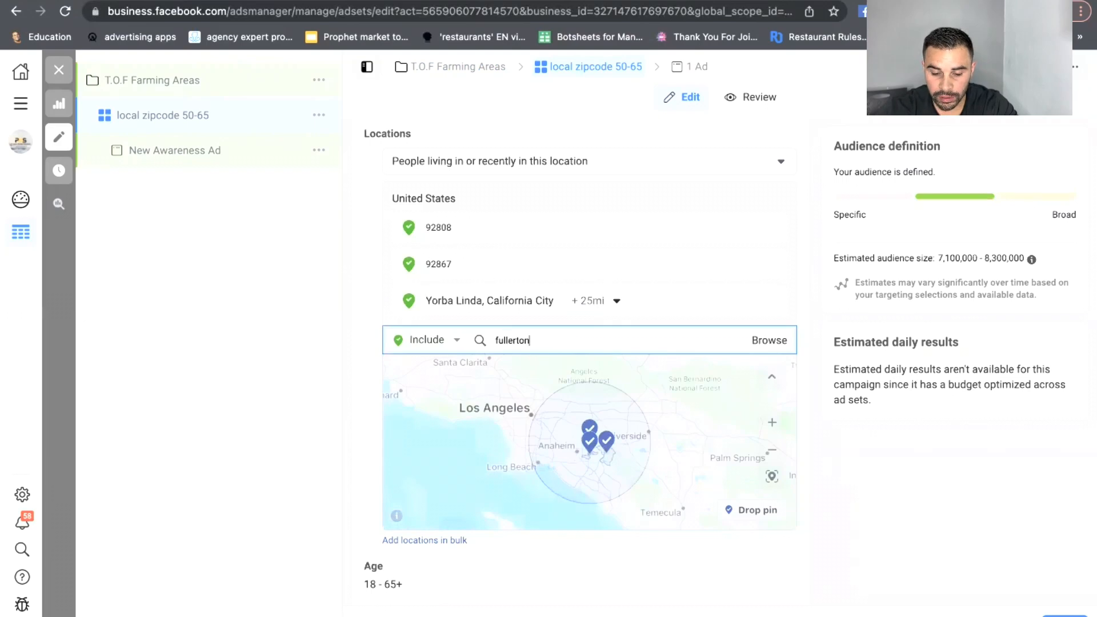
{"action": "left_click", "coordinate": [553, 371]}
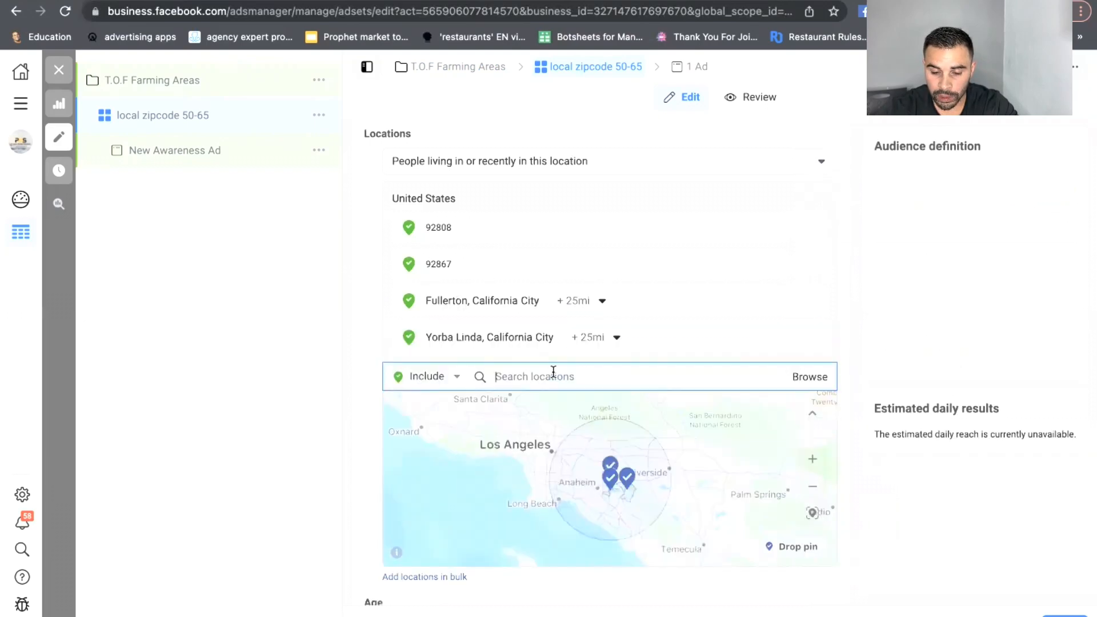
Remove the surrounding mile radius from Fullerton and Yorba Linda so only the cities themselves are targeted
{"action": "left_click", "coordinate": [580, 300]}
{"action": "left_click", "coordinate": [588, 328]}
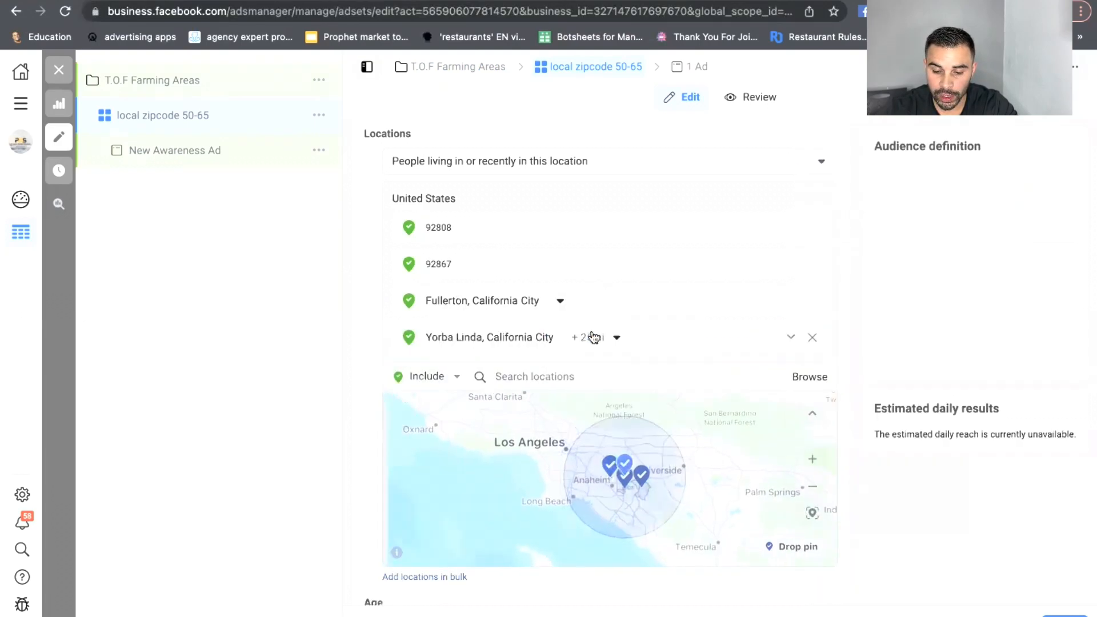
{"action": "left_click", "coordinate": [592, 337]}
{"action": "left_click", "coordinate": [594, 362]}
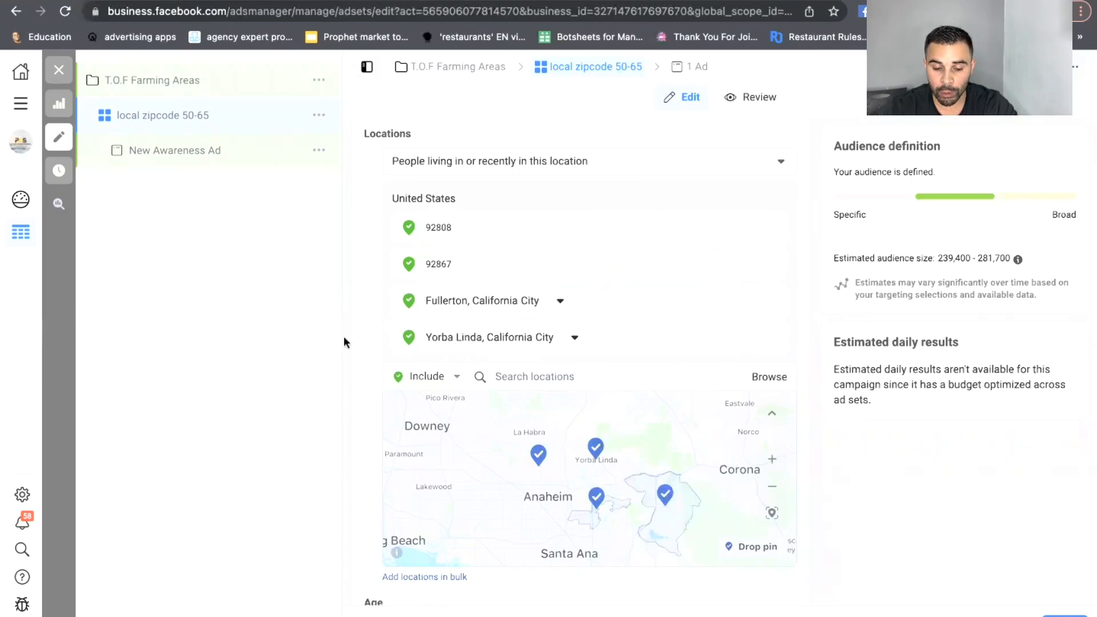
Set the audience age range to 30 through 50
{"action": "scroll", "coordinate": [344, 342], "scroll_direction": "up", "scroll_amount": 1}
{"action": "scroll", "coordinate": [344, 337], "scroll_direction": "down", "scroll_amount": 6}
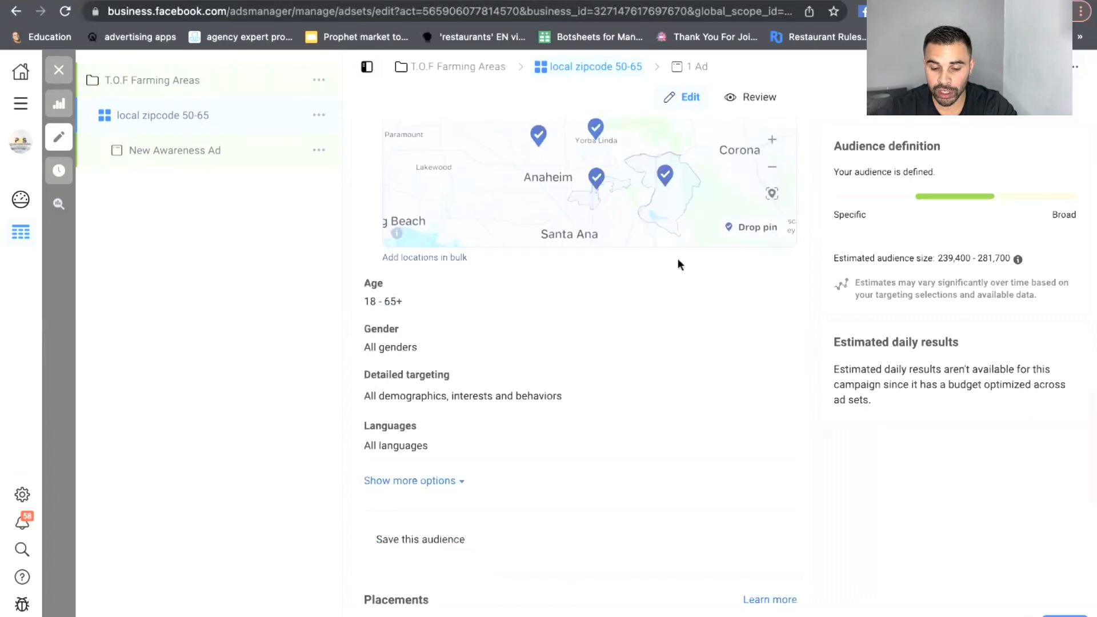
{"action": "left_click", "coordinate": [776, 285]}
{"action": "left_click", "coordinate": [394, 308]}
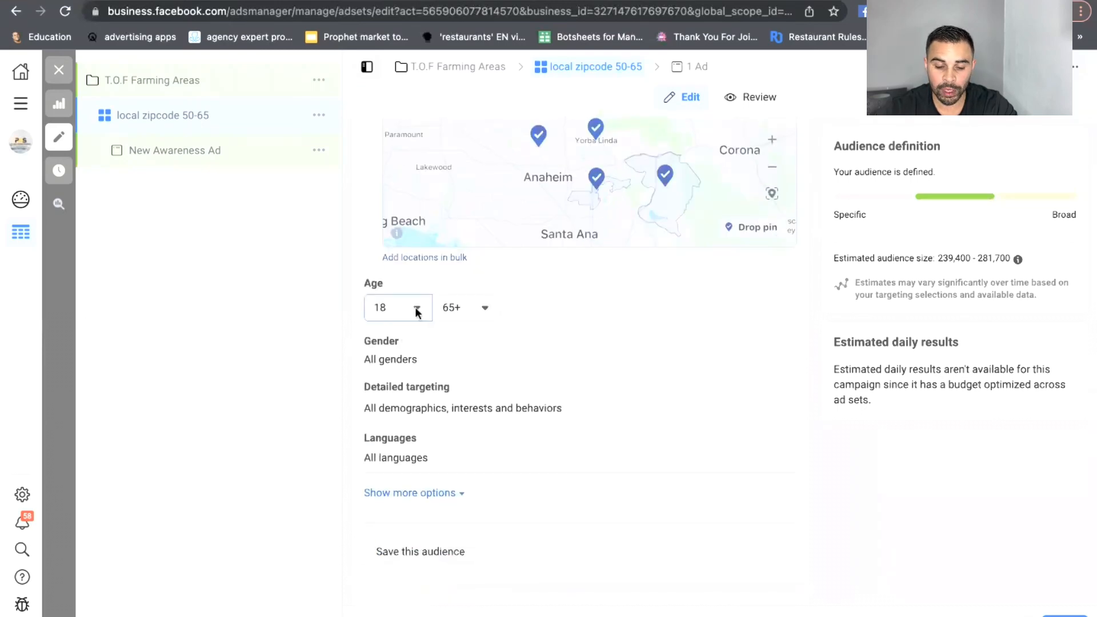
{"action": "scroll", "coordinate": [415, 379], "scroll_direction": "down", "scroll_amount": 5}
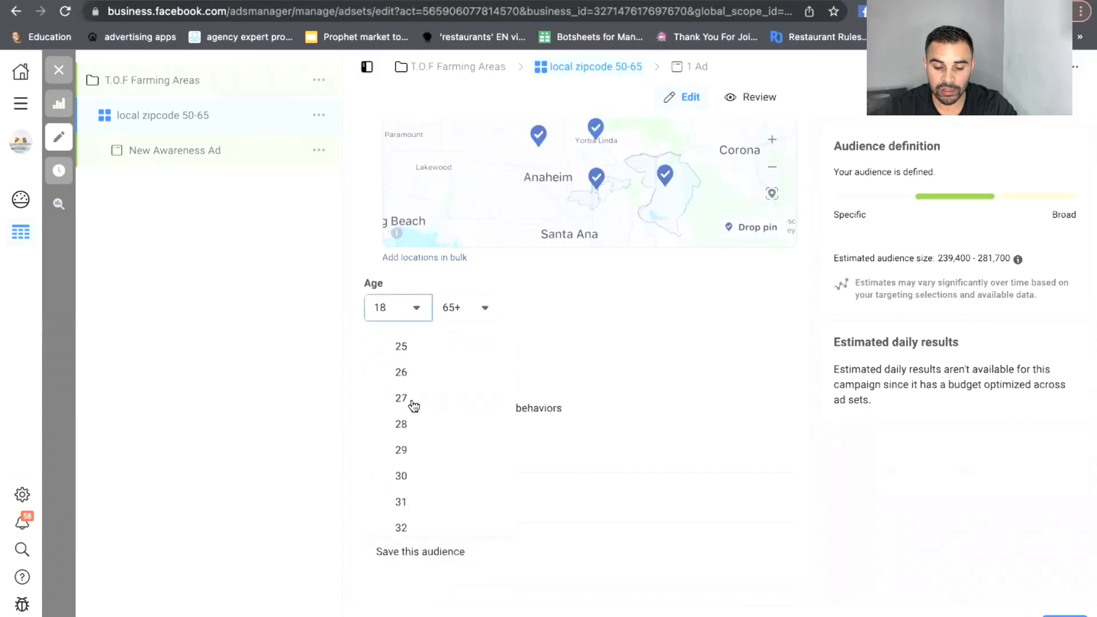
{"action": "scroll", "coordinate": [414, 407], "scroll_direction": "down", "scroll_amount": 2}
{"action": "left_click", "coordinate": [413, 409]}
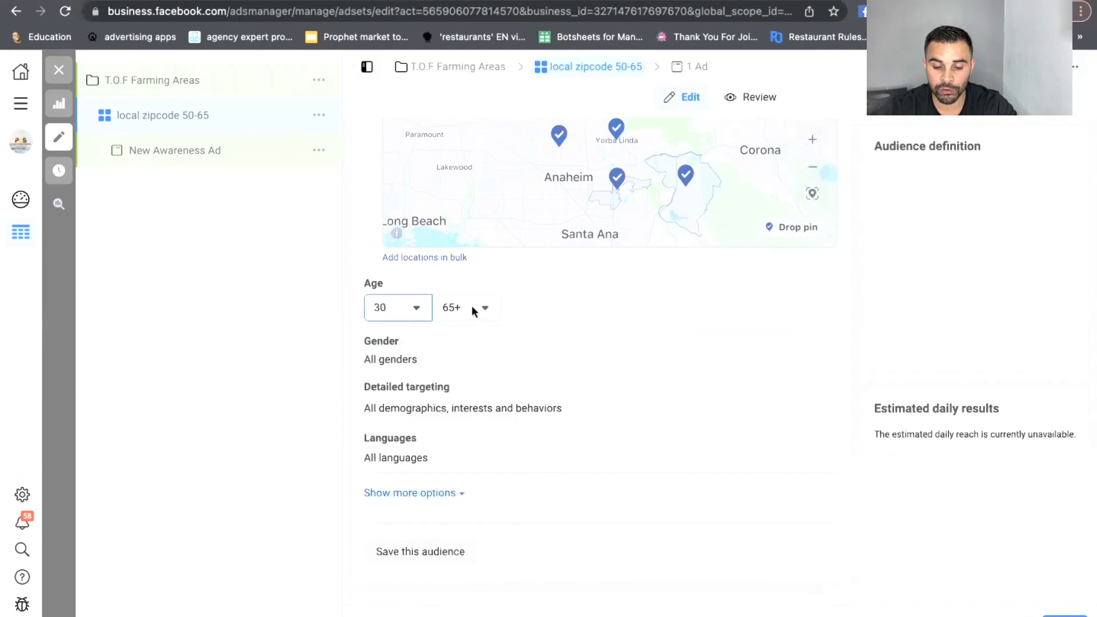
{"action": "left_click", "coordinate": [471, 307]}
{"action": "scroll", "coordinate": [487, 406], "scroll_direction": "up", "scroll_amount": 3}
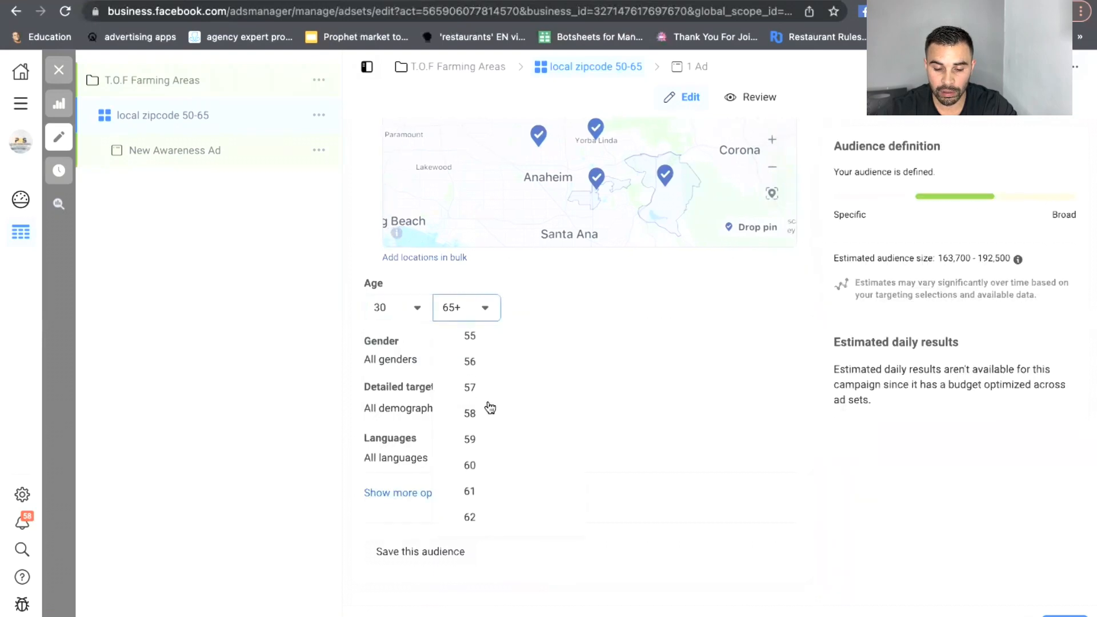
{"action": "scroll", "coordinate": [488, 401], "scroll_direction": "up", "scroll_amount": 3}
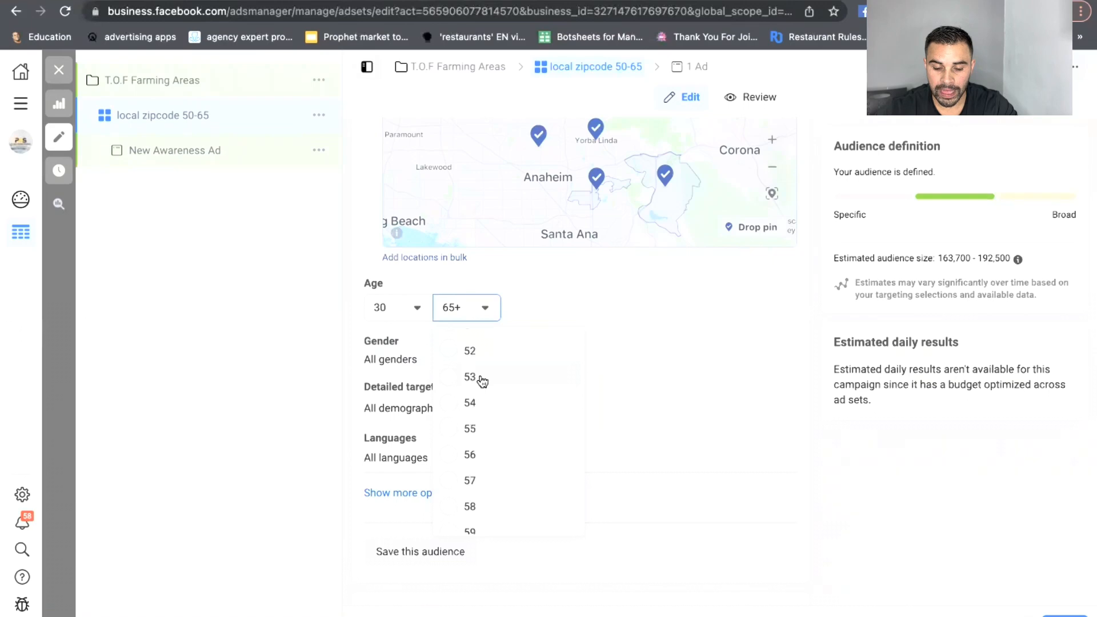
{"action": "scroll", "coordinate": [479, 354], "scroll_direction": "up", "scroll_amount": 2}
{"action": "left_click", "coordinate": [474, 343]}
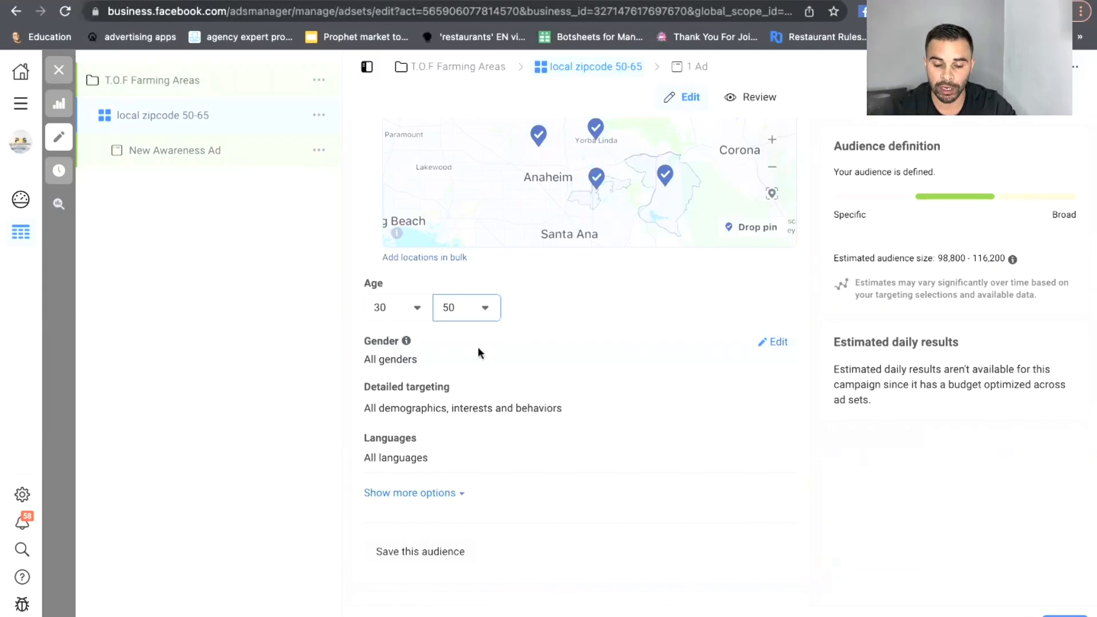
Switch the ad set to manual placements and look through the available platforms and placement groups
{"action": "scroll", "coordinate": [478, 353], "scroll_direction": "down", "scroll_amount": 6}
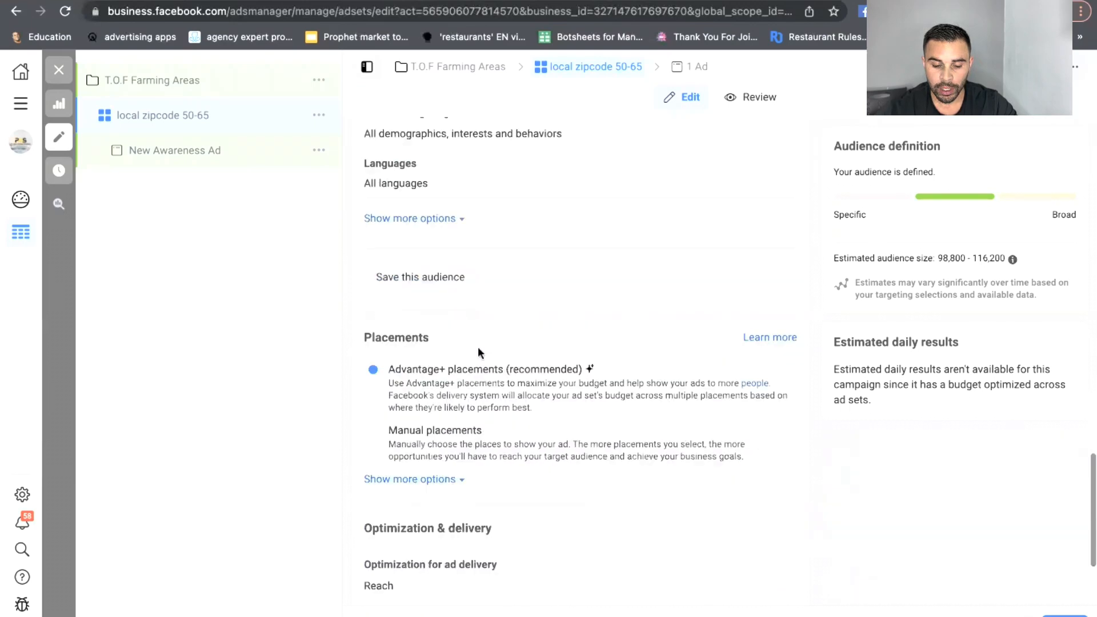
{"action": "left_click", "coordinate": [389, 364]}
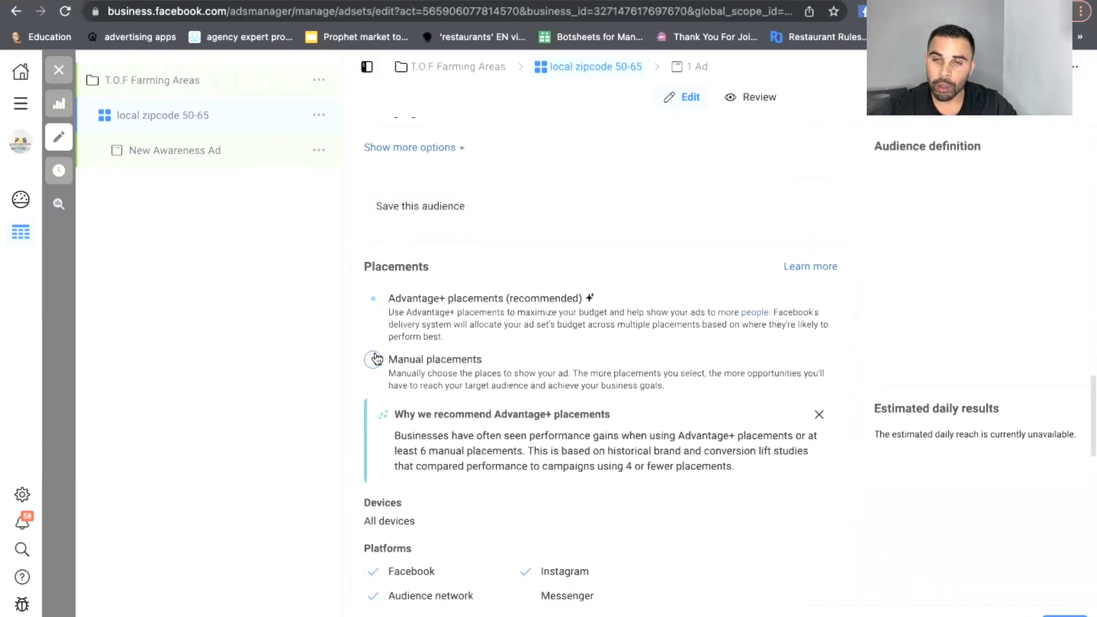
{"action": "scroll", "coordinate": [389, 364], "scroll_direction": "down", "scroll_amount": 9}
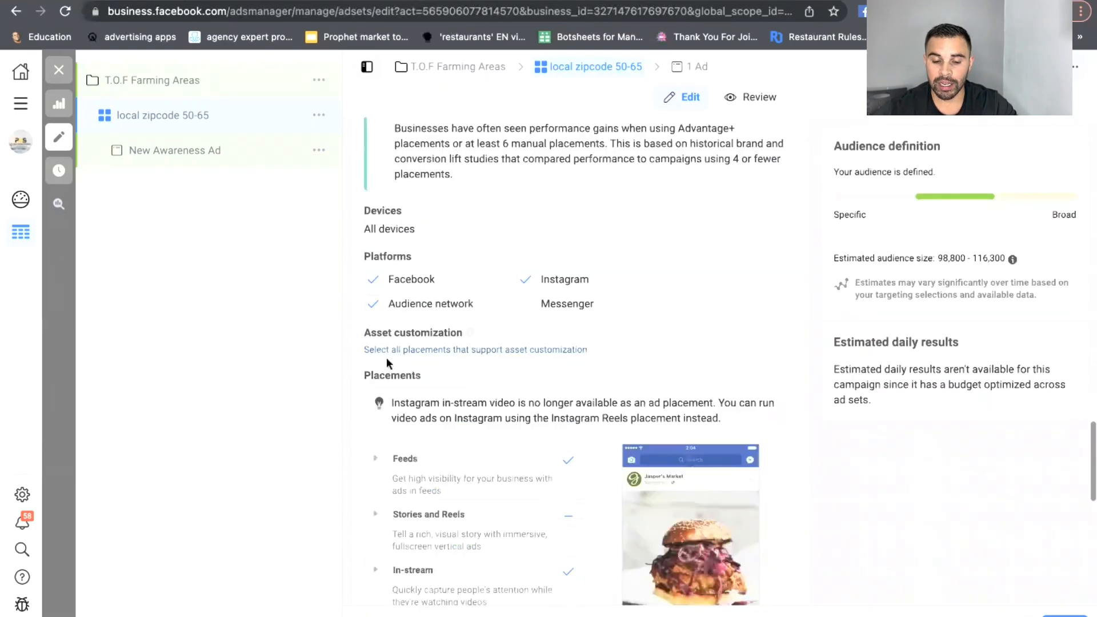
{"action": "scroll", "coordinate": [387, 360], "scroll_direction": "down", "scroll_amount": 3}
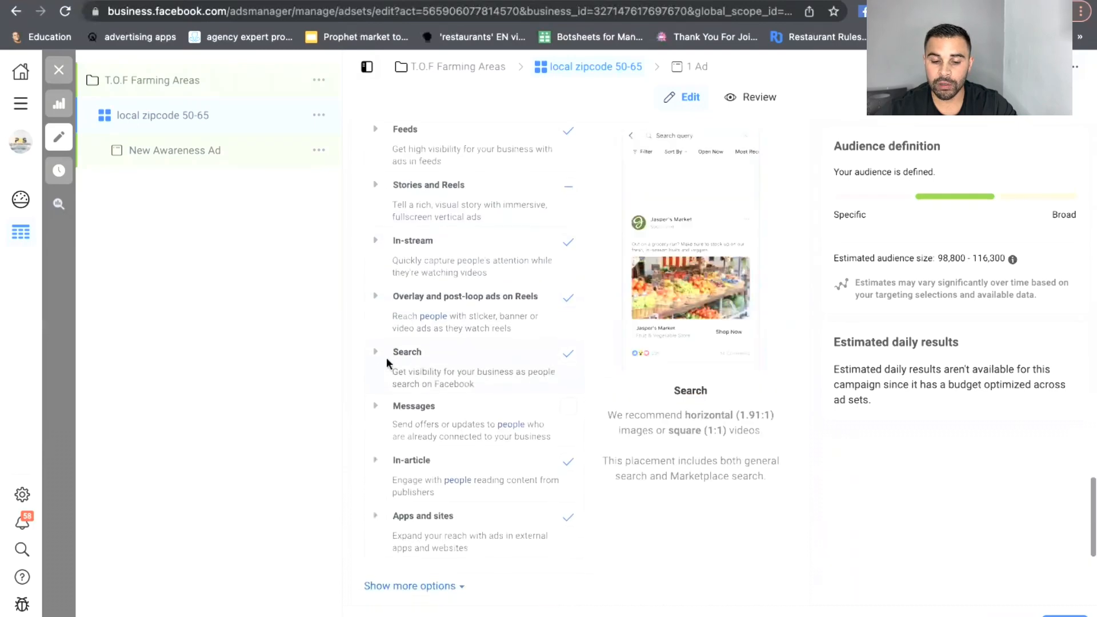
{"action": "scroll", "coordinate": [387, 360], "scroll_direction": "up", "scroll_amount": 2}
{"action": "scroll", "coordinate": [514, 149], "scroll_direction": "up", "scroll_amount": 6}
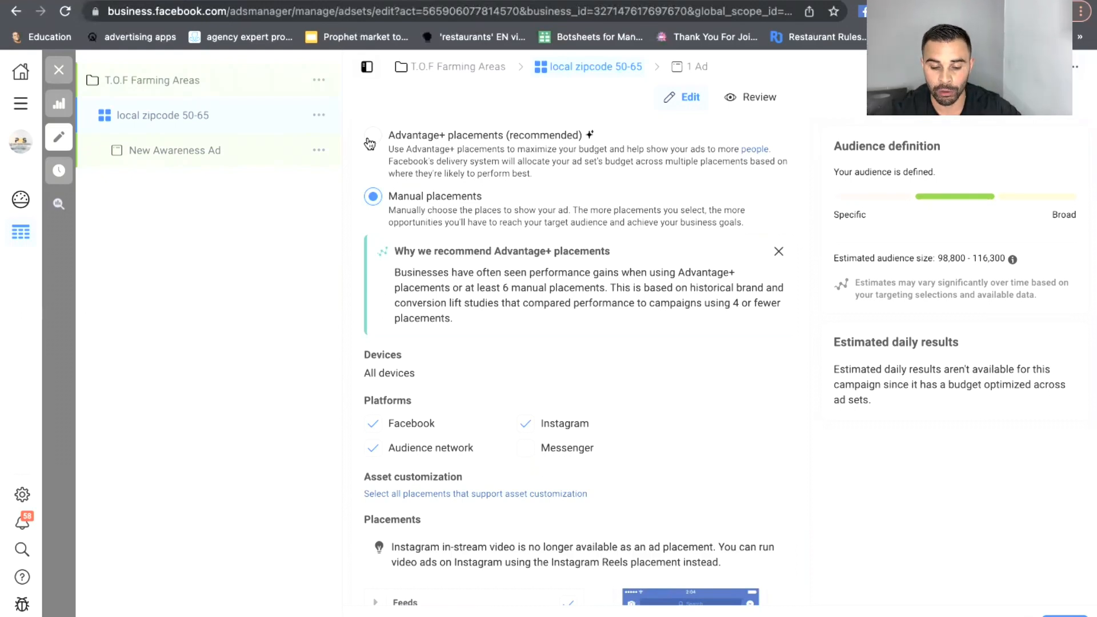
{"action": "scroll", "coordinate": [366, 139], "scroll_direction": "down", "scroll_amount": 6}
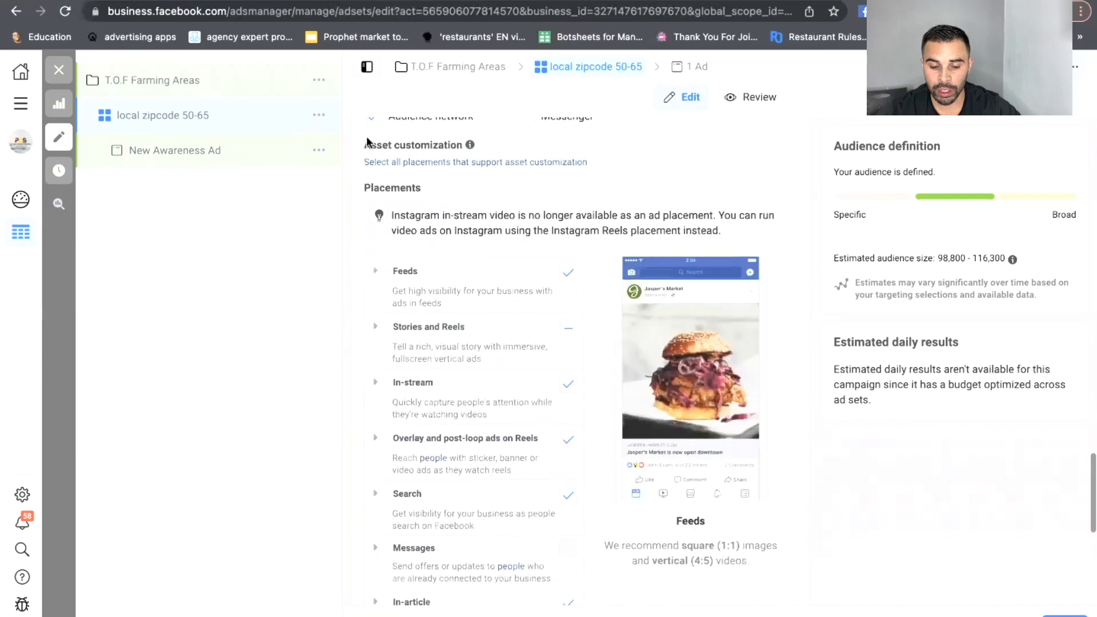
Exclude Facebook Marketplace, Facebook video feeds, Instagram Explore, Instagram Explore home, Facebook Groups feed and Facebook Business Explore from the Feeds placements
{"action": "left_click", "coordinate": [405, 272]}
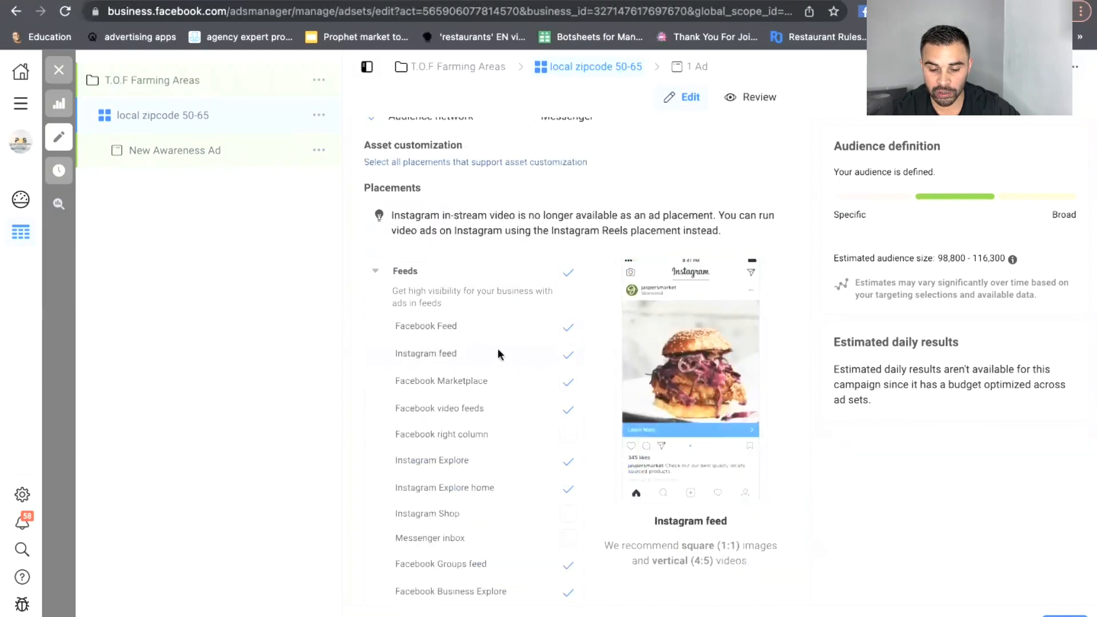
{"action": "left_click", "coordinate": [567, 385]}
{"action": "left_click", "coordinate": [571, 415]}
{"action": "scroll", "coordinate": [569, 408], "scroll_direction": "down", "scroll_amount": 3}
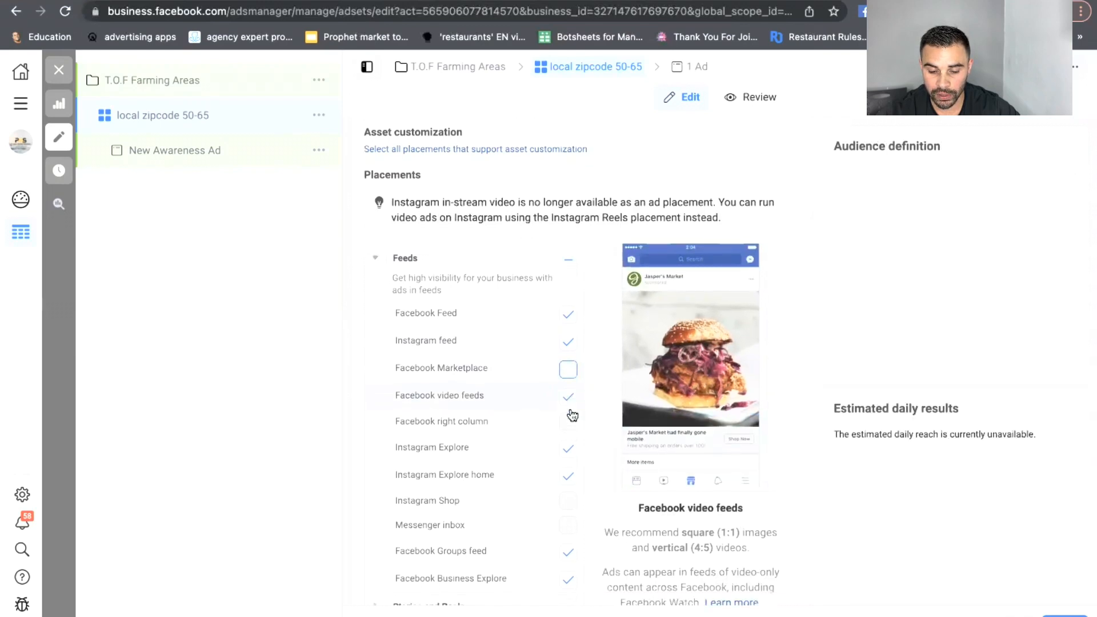
{"action": "left_click", "coordinate": [567, 381]}
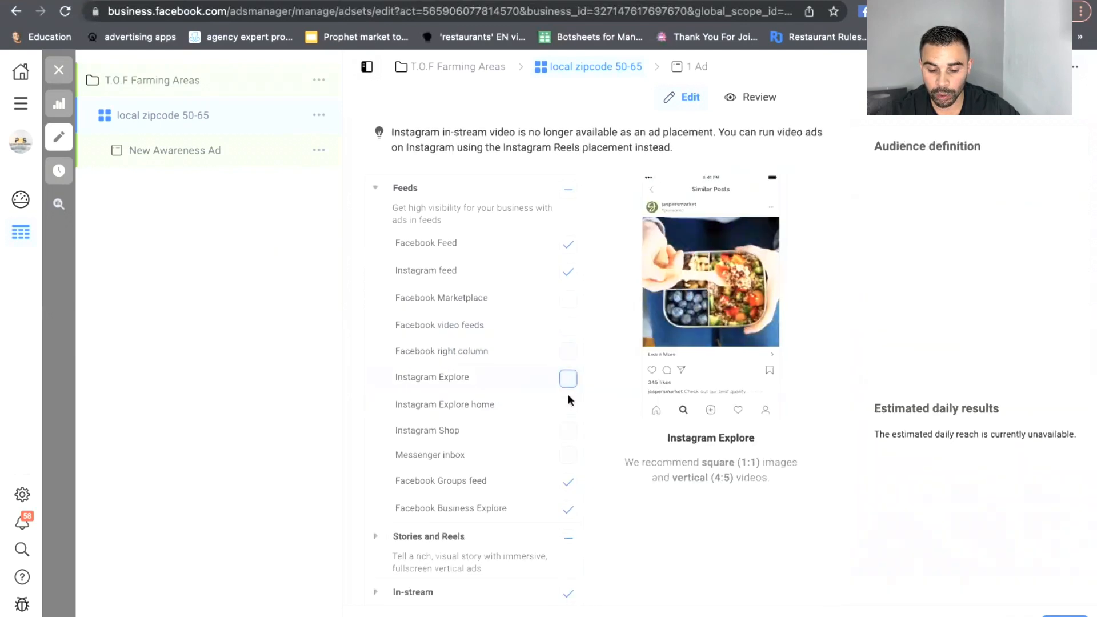
{"action": "left_click", "coordinate": [570, 483]}
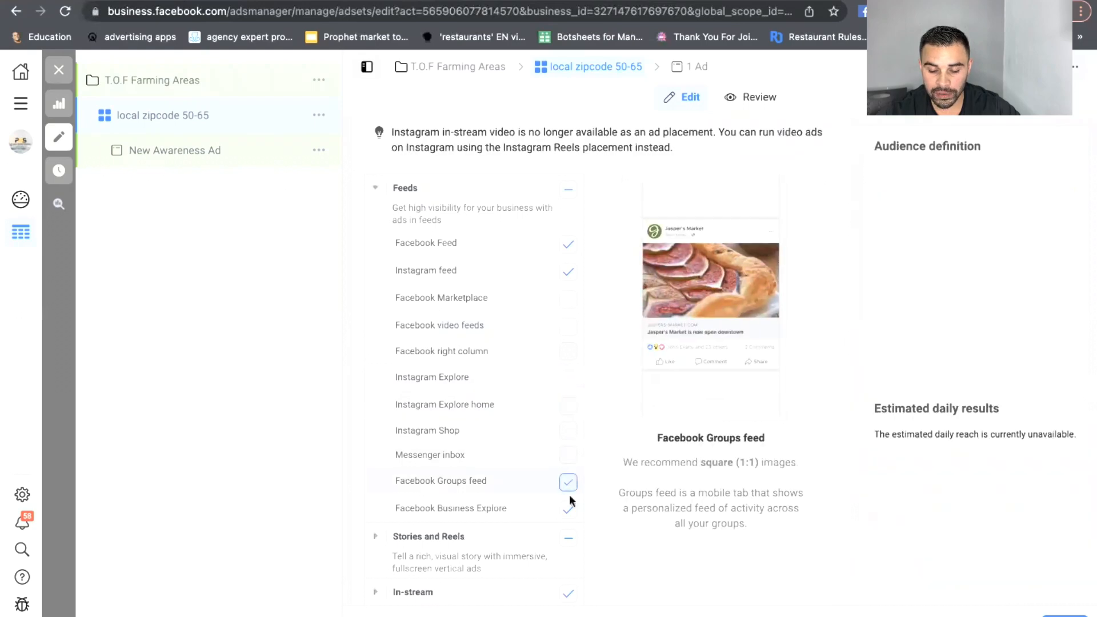
{"action": "left_click", "coordinate": [568, 511]}
Check the Stories and Reels placements, and exclude In-stream, Overlay and post-loop ads on Reels, Search, In-article, and Apps and sites
{"action": "scroll", "coordinate": [563, 480], "scroll_direction": "down", "scroll_amount": 3}
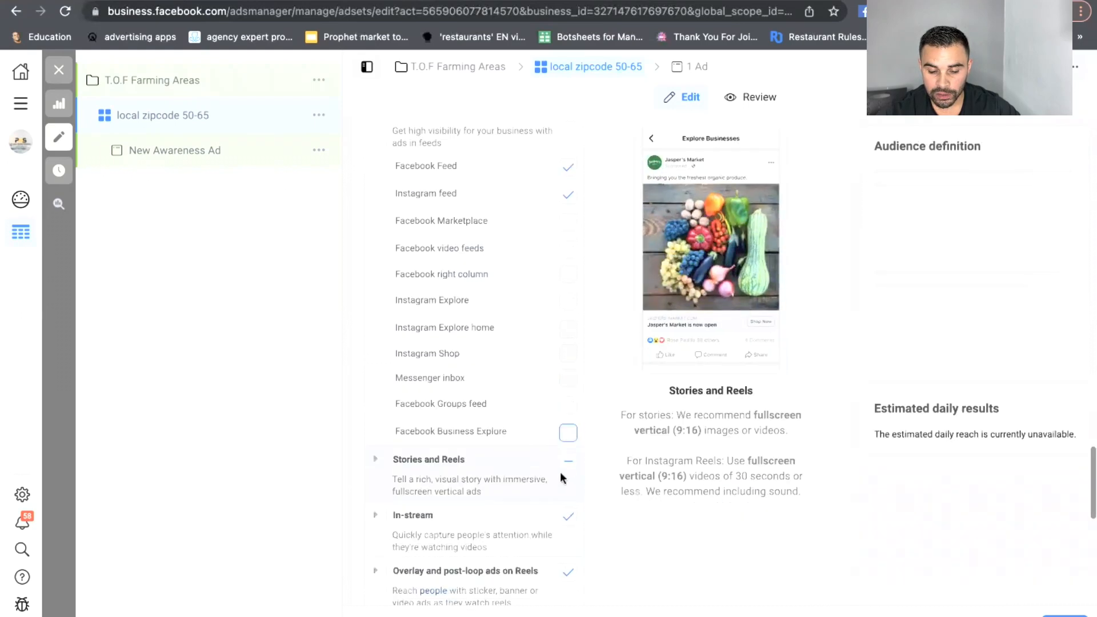
{"action": "left_click", "coordinate": [373, 461]}
{"action": "scroll", "coordinate": [528, 448], "scroll_direction": "down", "scroll_amount": 1}
{"action": "scroll", "coordinate": [528, 449], "scroll_direction": "down", "scroll_amount": 2}
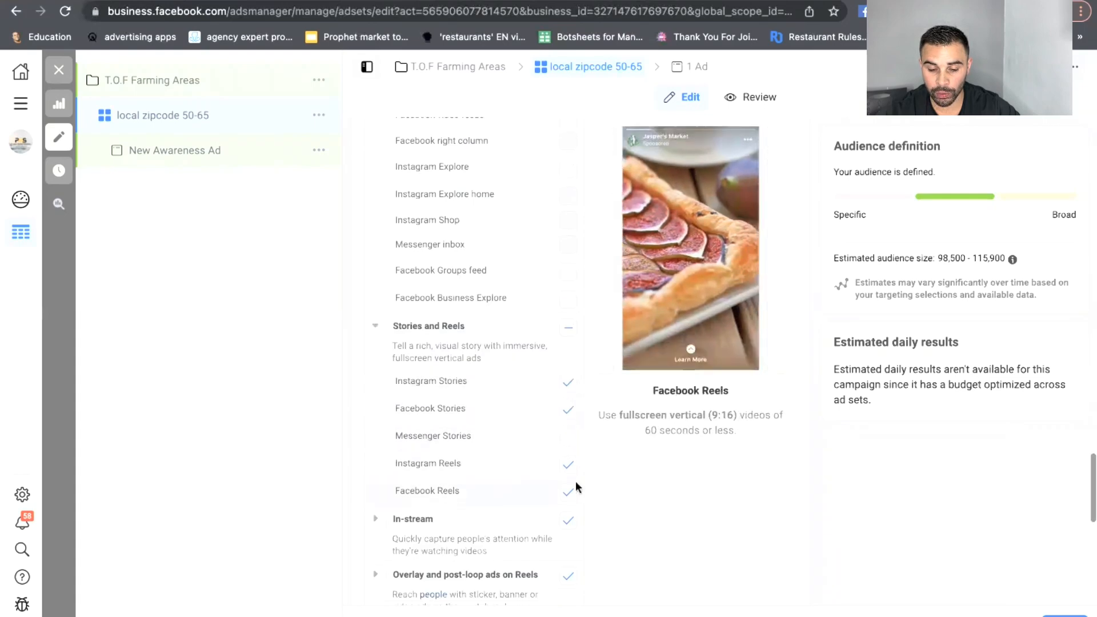
{"action": "scroll", "coordinate": [571, 474], "scroll_direction": "down", "scroll_amount": 3}
{"action": "left_click", "coordinate": [568, 376]}
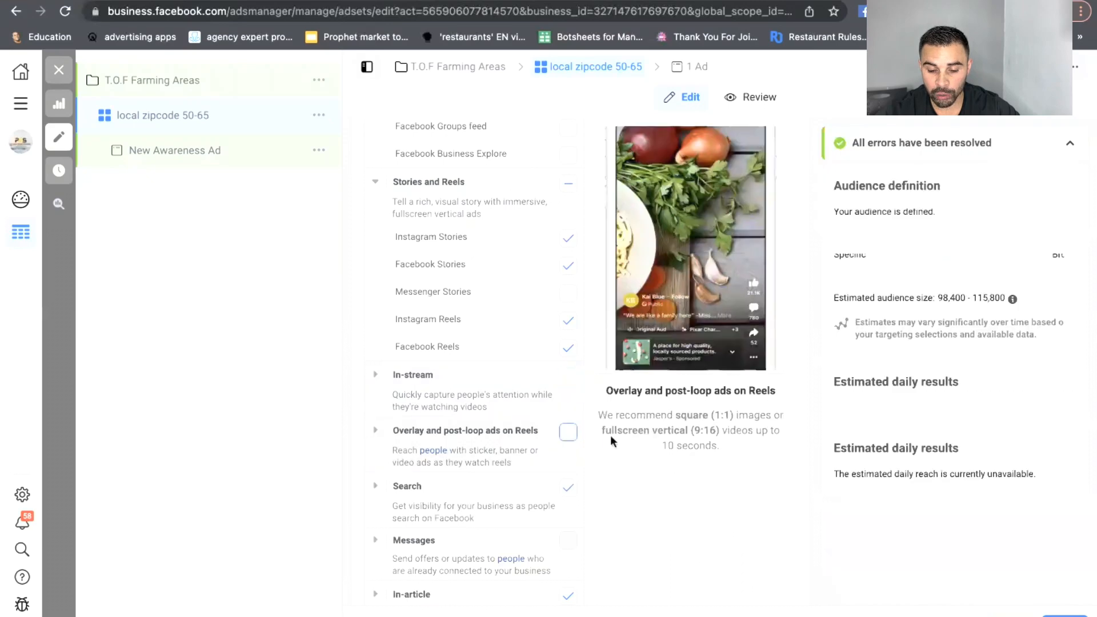
{"action": "scroll", "coordinate": [589, 425], "scroll_direction": "down", "scroll_amount": 2}
{"action": "left_click", "coordinate": [570, 391]}
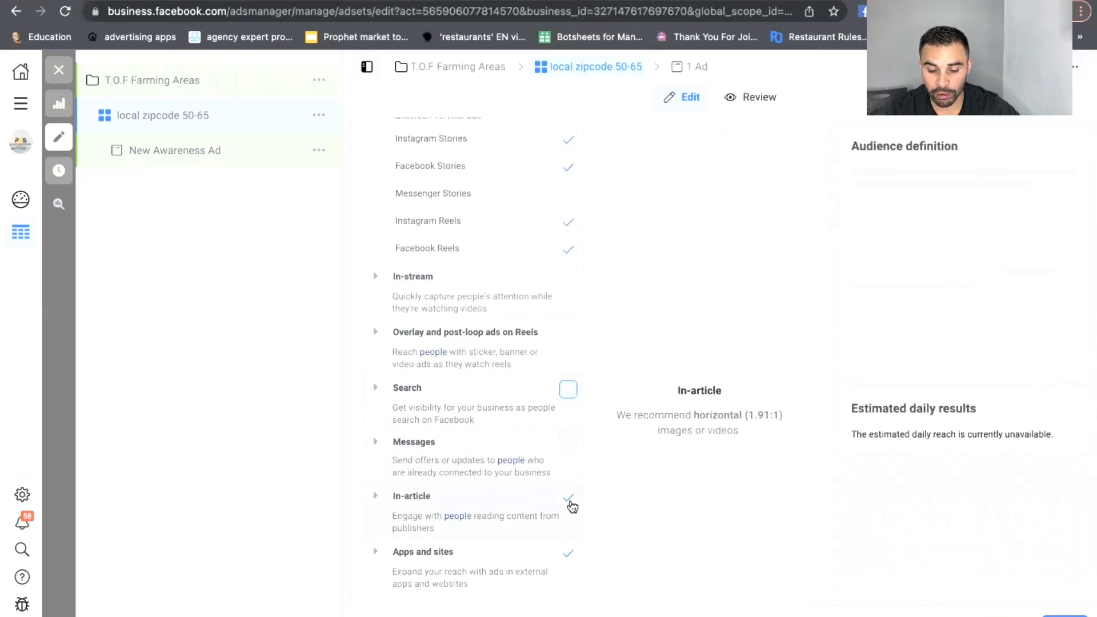
{"action": "left_click", "coordinate": [570, 500]}
{"action": "left_click", "coordinate": [582, 559]}
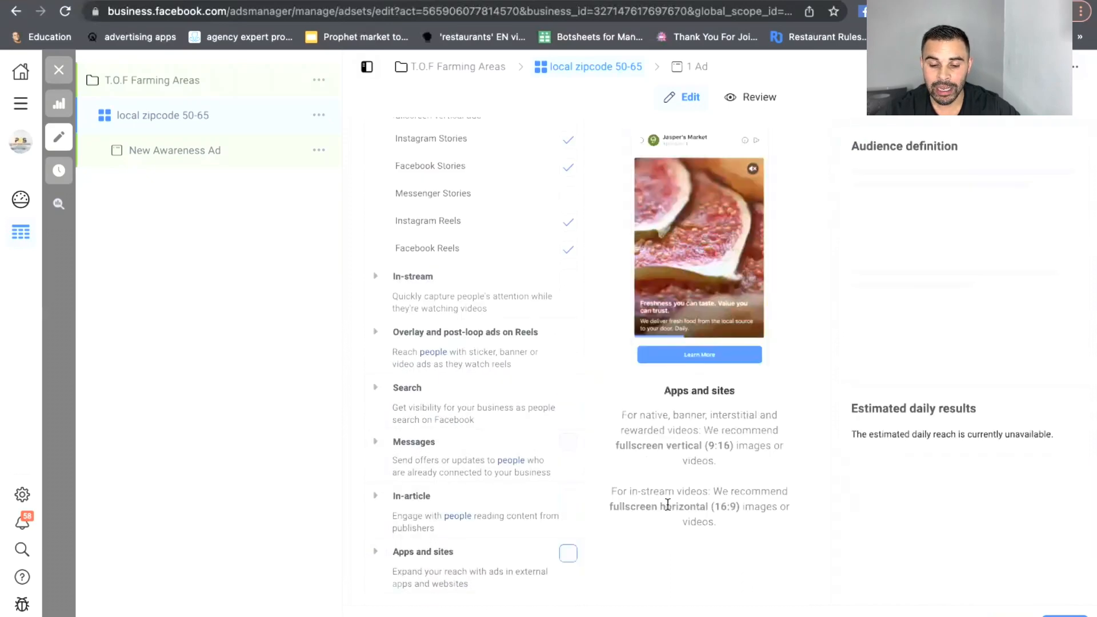
Continue from the ad set to the ad and set the client's own Instagram account as its identity
{"action": "scroll", "coordinate": [626, 458], "scroll_direction": "up", "scroll_amount": 10}
{"action": "scroll", "coordinate": [464, 302], "scroll_direction": "up", "scroll_amount": 6}
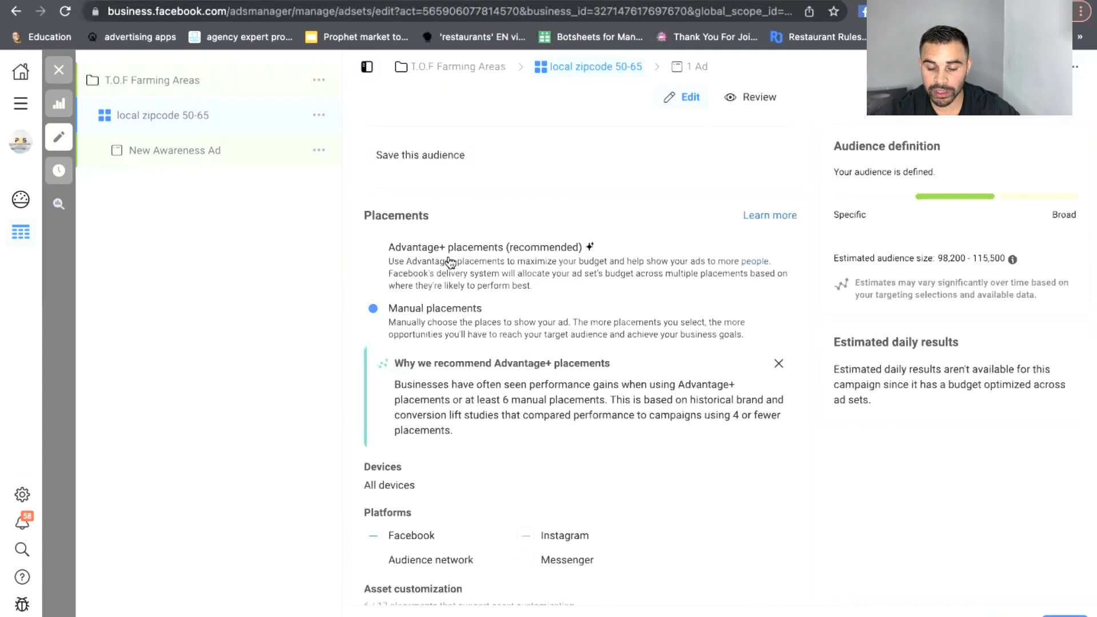
{"action": "scroll", "coordinate": [449, 260], "scroll_direction": "down", "scroll_amount": 10}
{"action": "scroll", "coordinate": [449, 260], "scroll_direction": "down", "scroll_amount": 3}
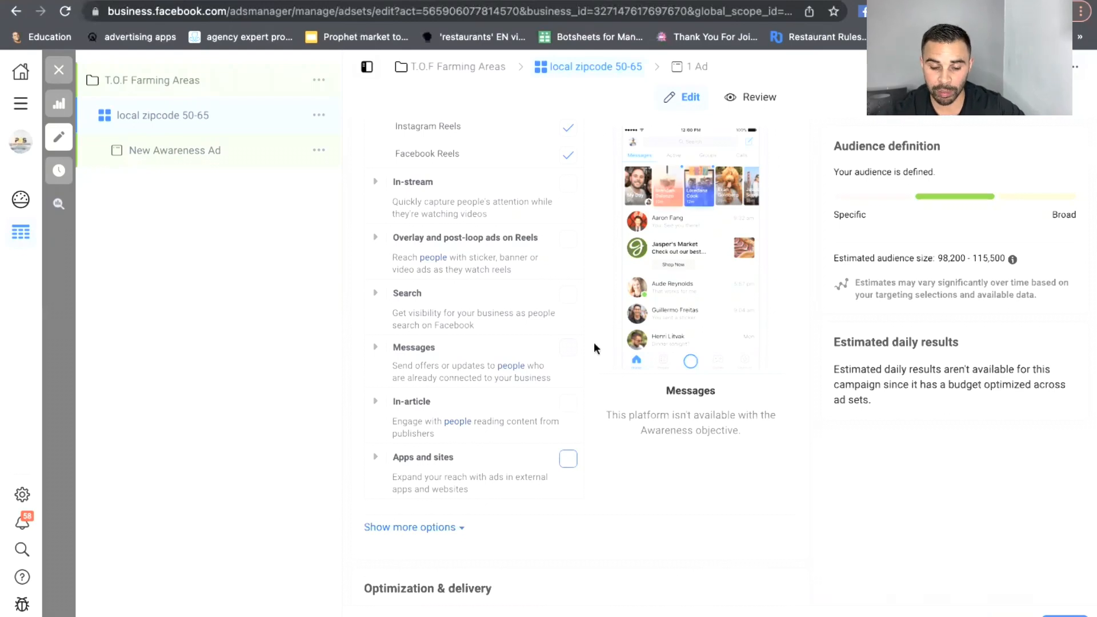
{"action": "scroll", "coordinate": [594, 346], "scroll_direction": "down", "scroll_amount": 4}
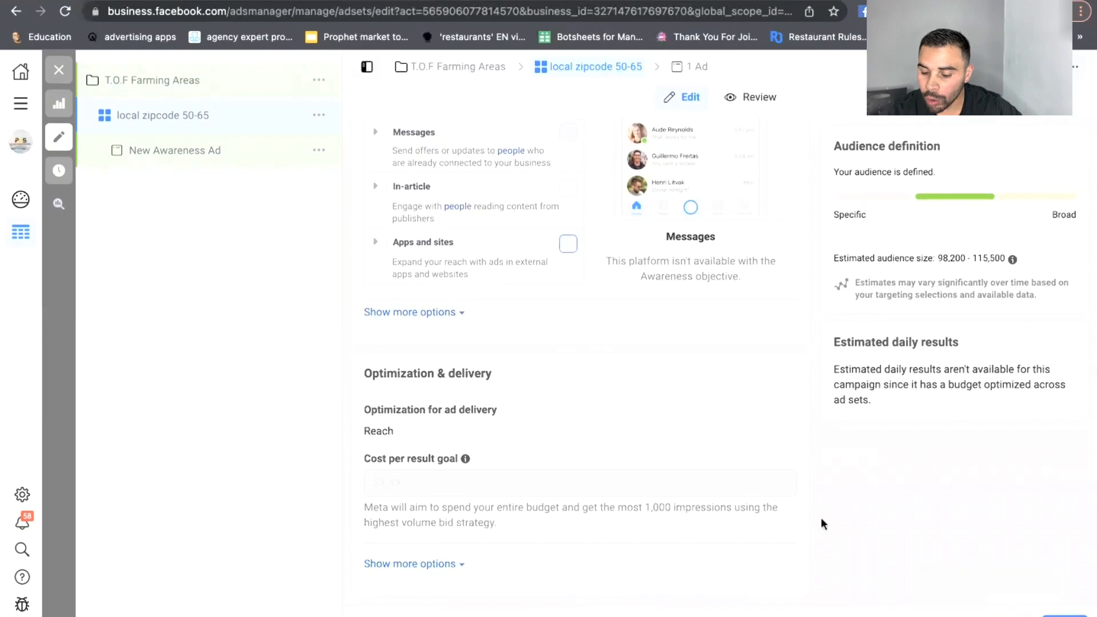
{"action": "left_click", "coordinate": [1065, 616]}
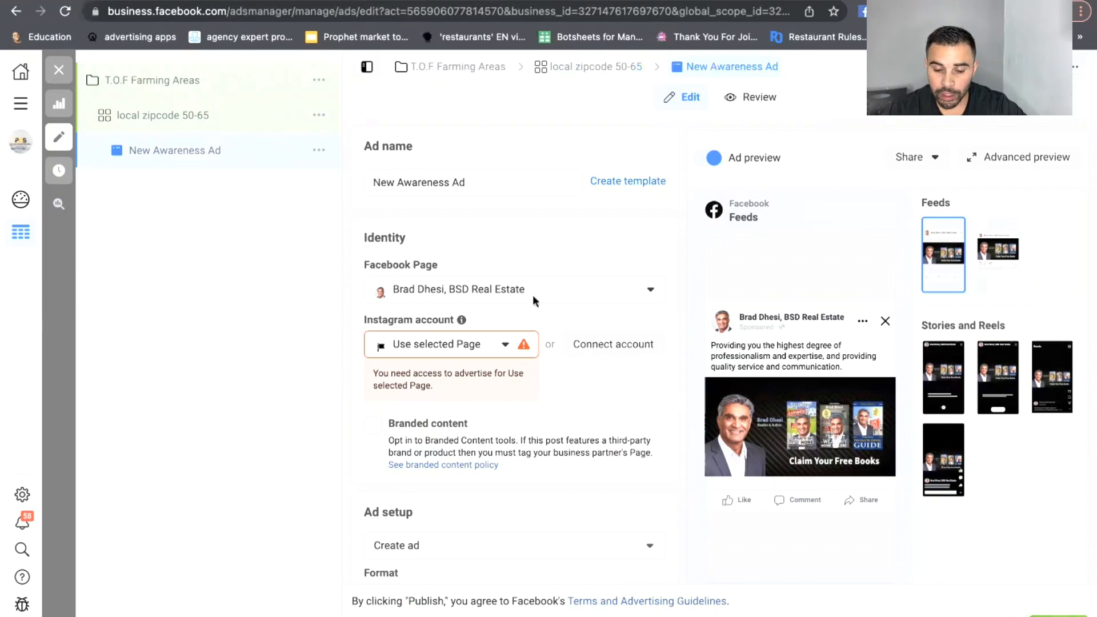
{"action": "left_click", "coordinate": [483, 346]}
{"action": "left_click", "coordinate": [461, 410]}
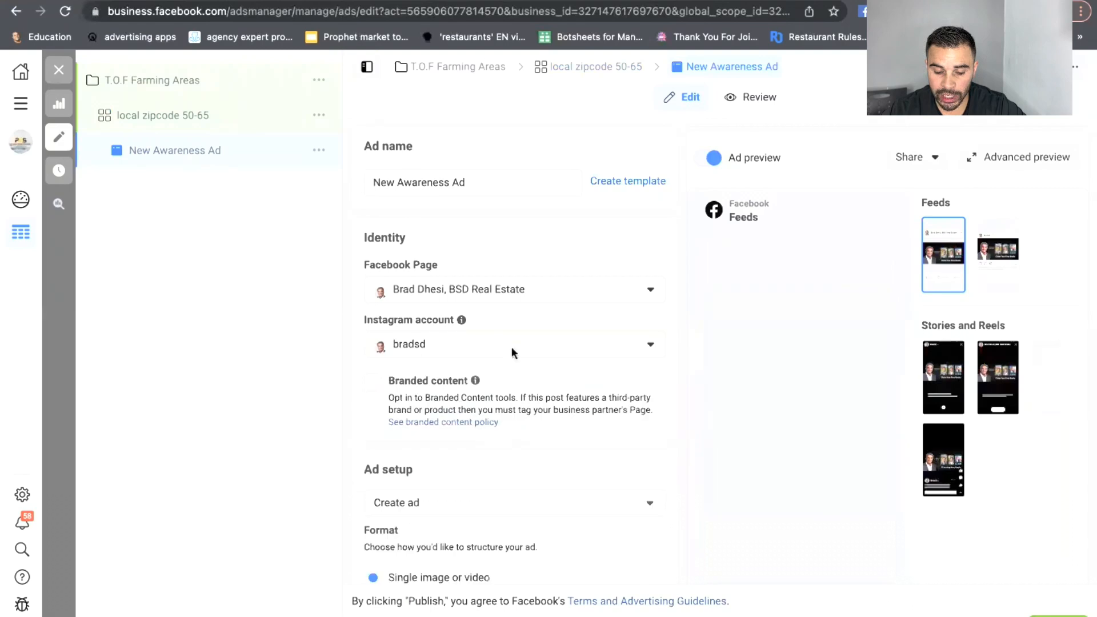
Set the ad setup to use an existing post
{"action": "scroll", "coordinate": [526, 338], "scroll_direction": "down", "scroll_amount": 2}
{"action": "scroll", "coordinate": [530, 337], "scroll_direction": "down", "scroll_amount": 1}
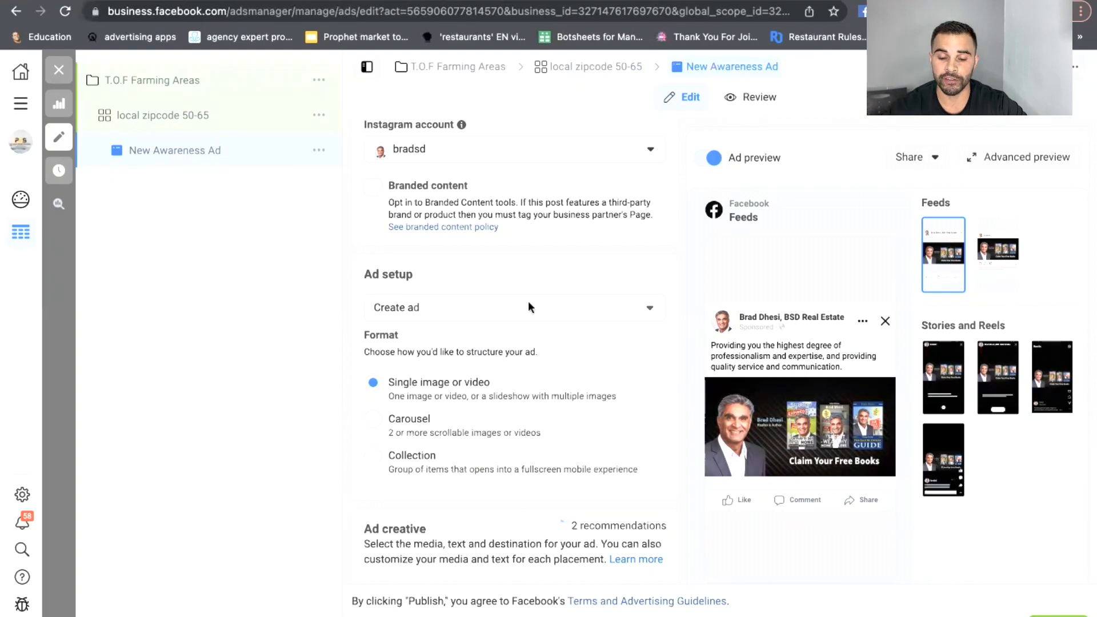
{"action": "left_click", "coordinate": [529, 302]}
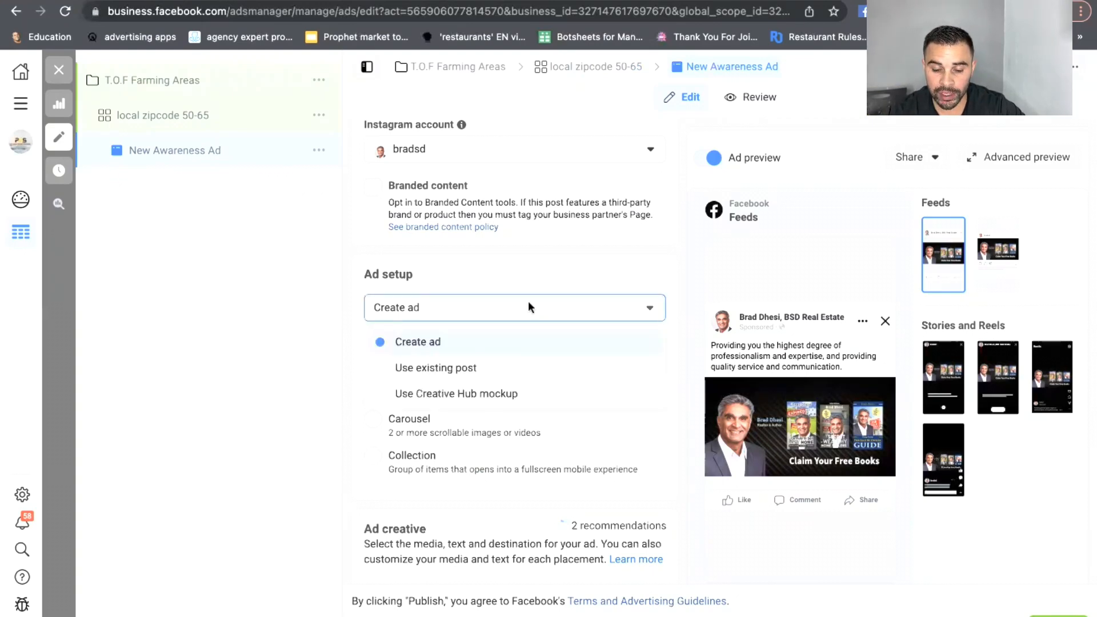
{"action": "left_click", "coordinate": [496, 367]}
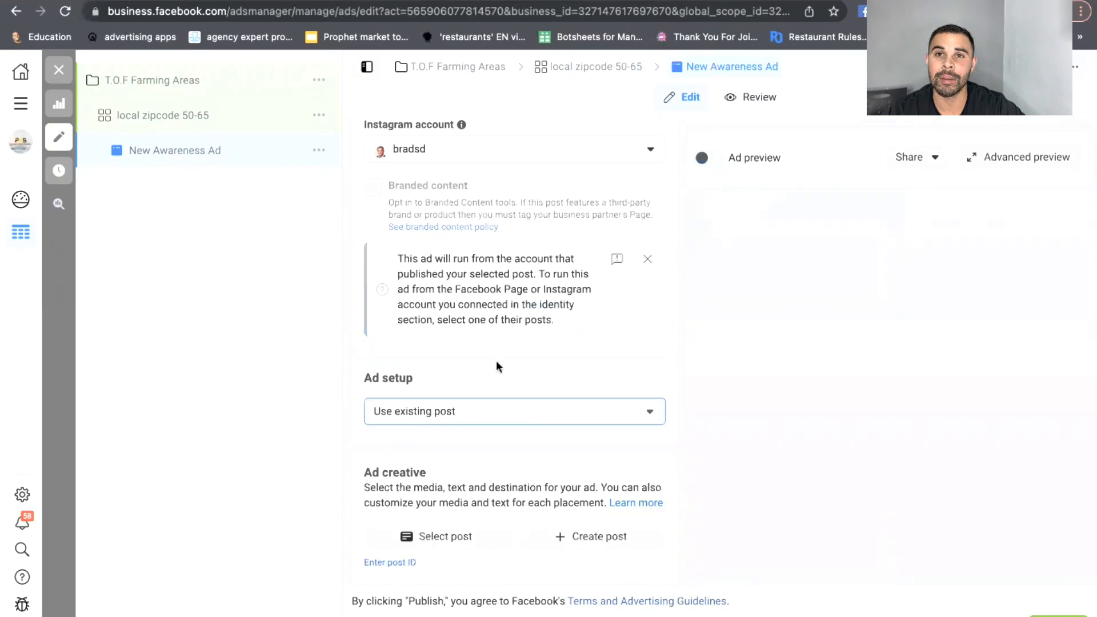
Choose the Nov 10 Instagram reel about only 170 Southern California homes in foreclosure as the ad's post
{"action": "scroll", "coordinate": [496, 367], "scroll_direction": "down", "scroll_amount": 5}
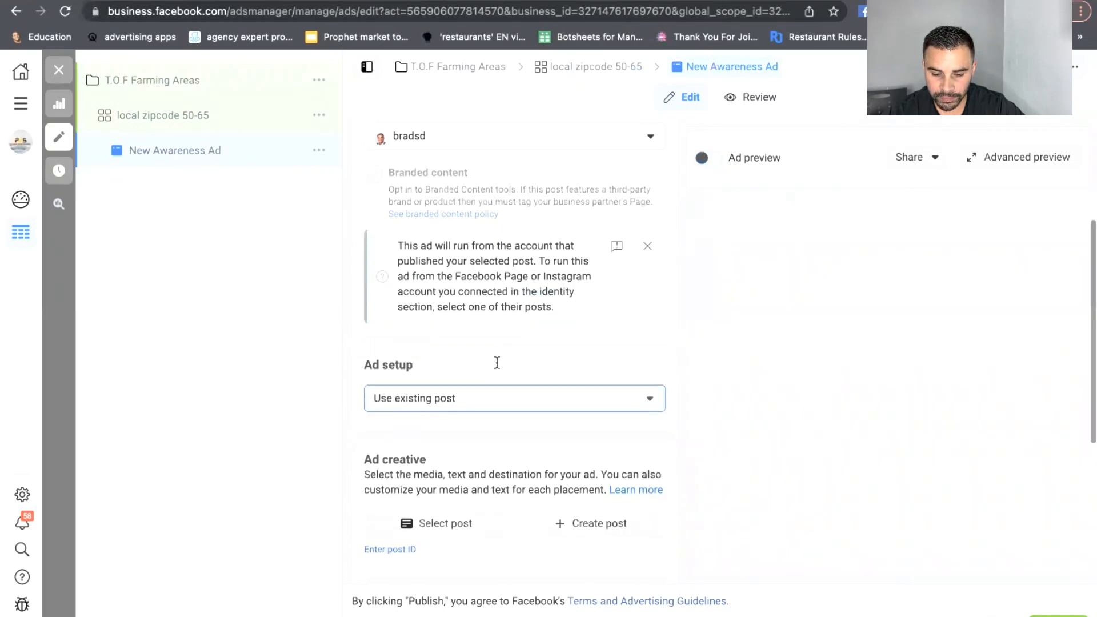
{"action": "left_click", "coordinate": [464, 343]}
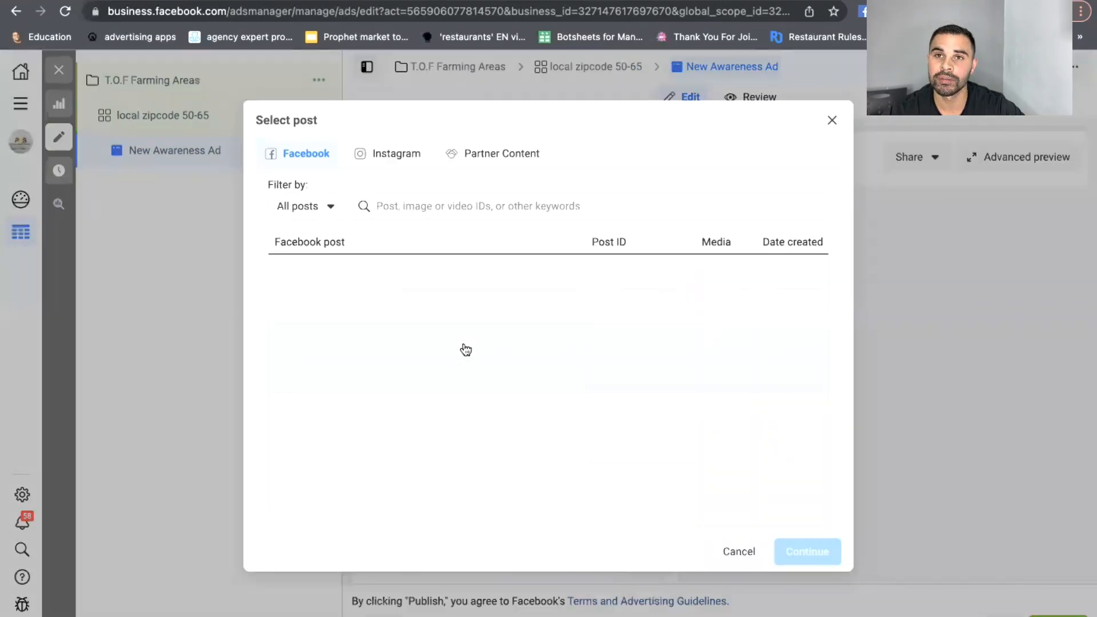
{"action": "left_click", "coordinate": [396, 159]}
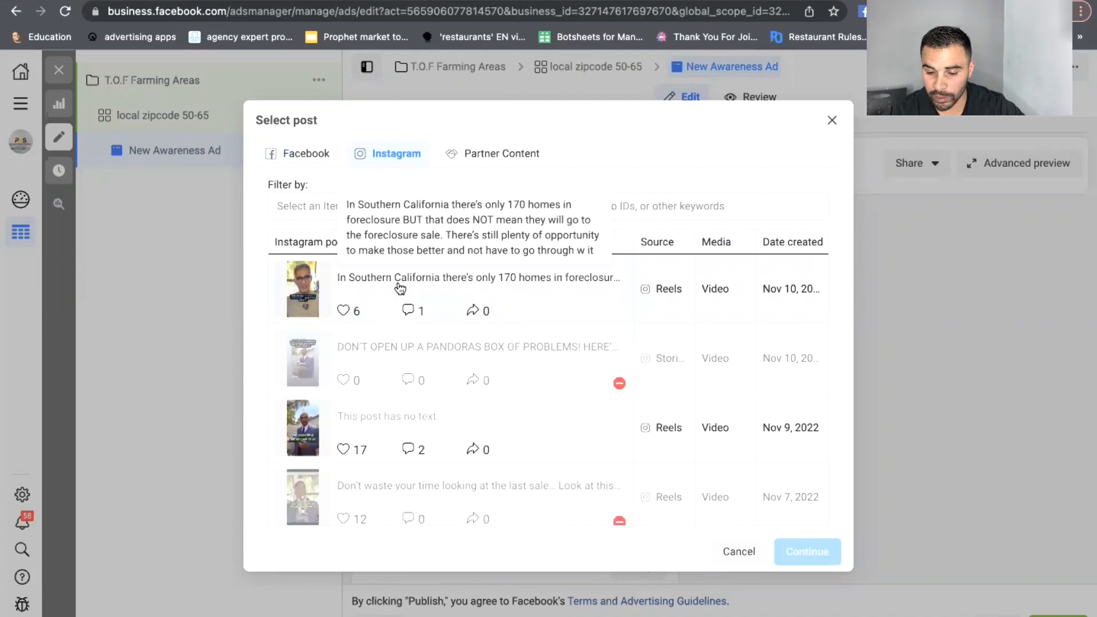
{"action": "left_click", "coordinate": [499, 286]}
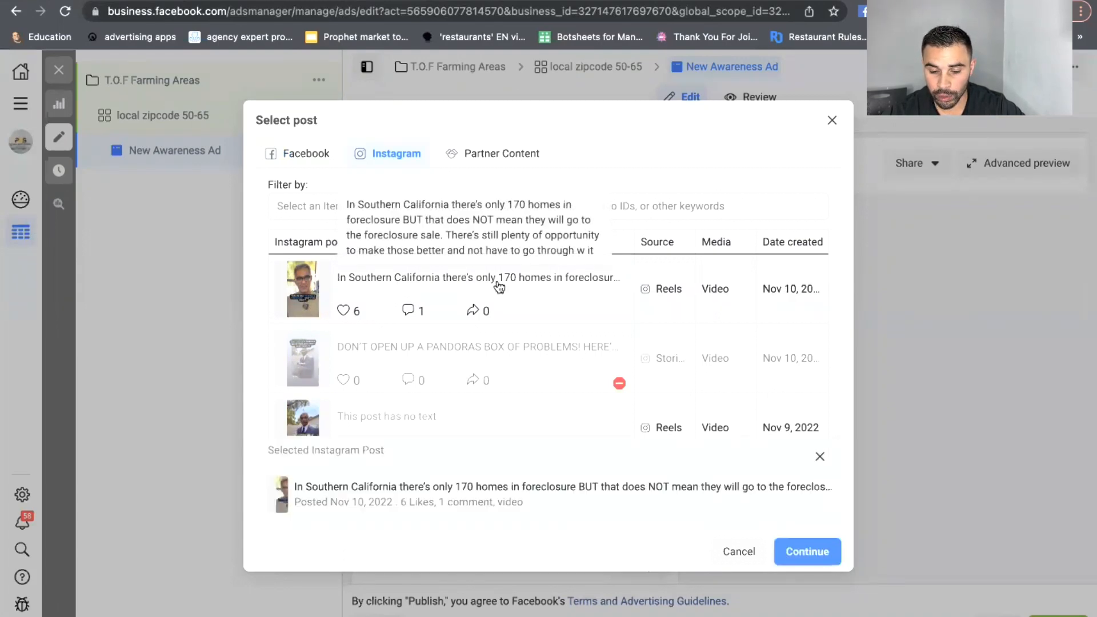
{"action": "left_click", "coordinate": [807, 553]}
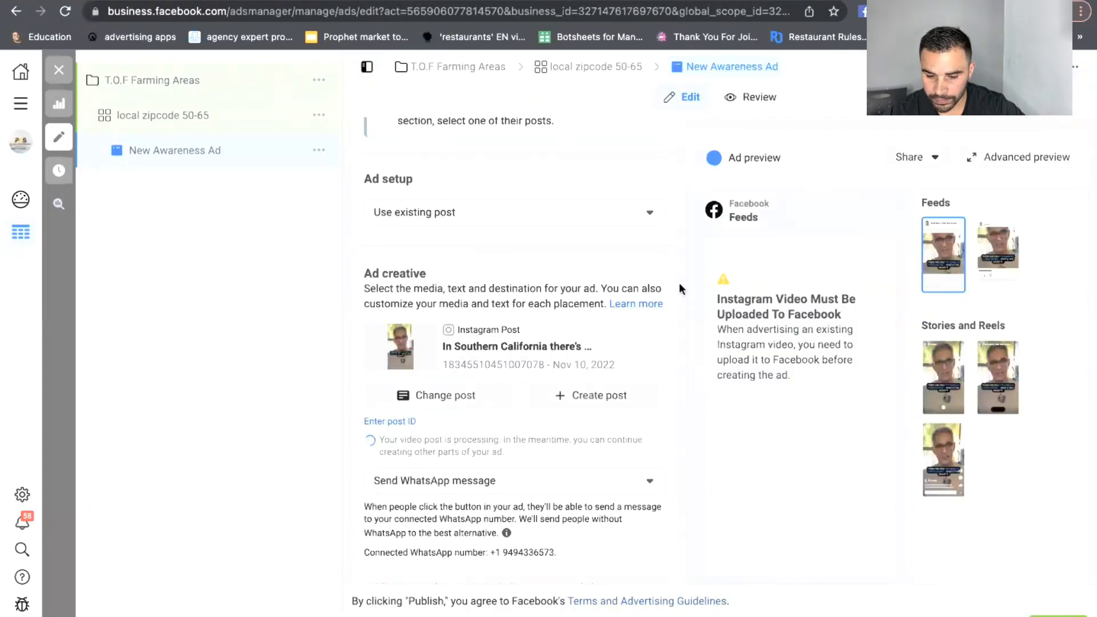
Check the ad preview for Instagram feed, Instagram Stories, another Stories and Reels placement and Facebook Feeds
{"action": "scroll", "coordinate": [679, 282], "scroll_direction": "down", "scroll_amount": 3}
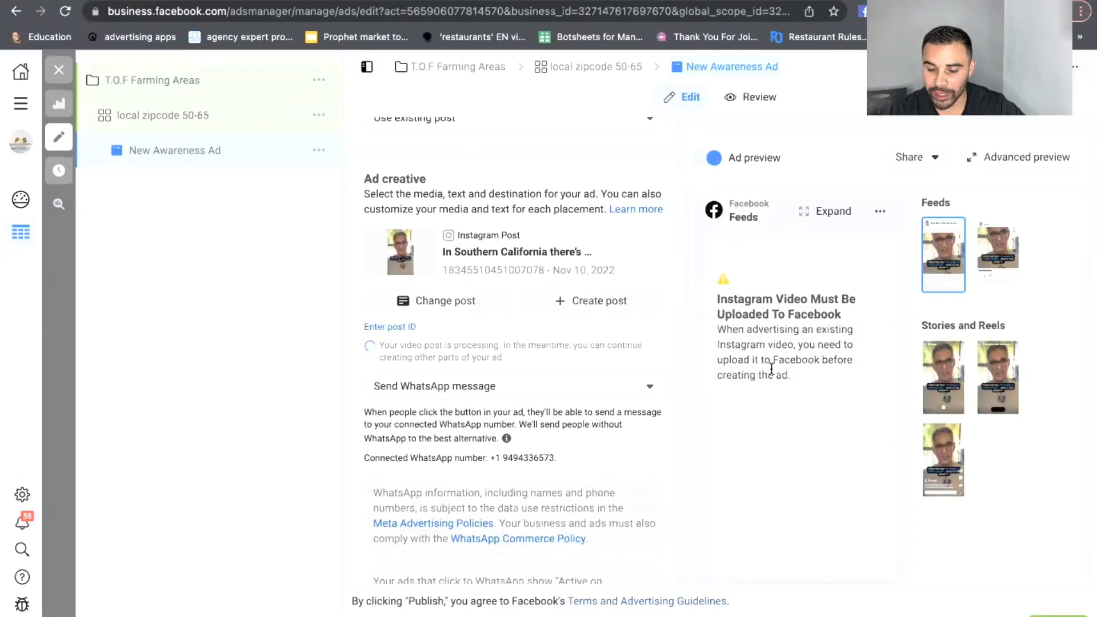
{"action": "scroll", "coordinate": [770, 343], "scroll_direction": "down", "scroll_amount": 1}
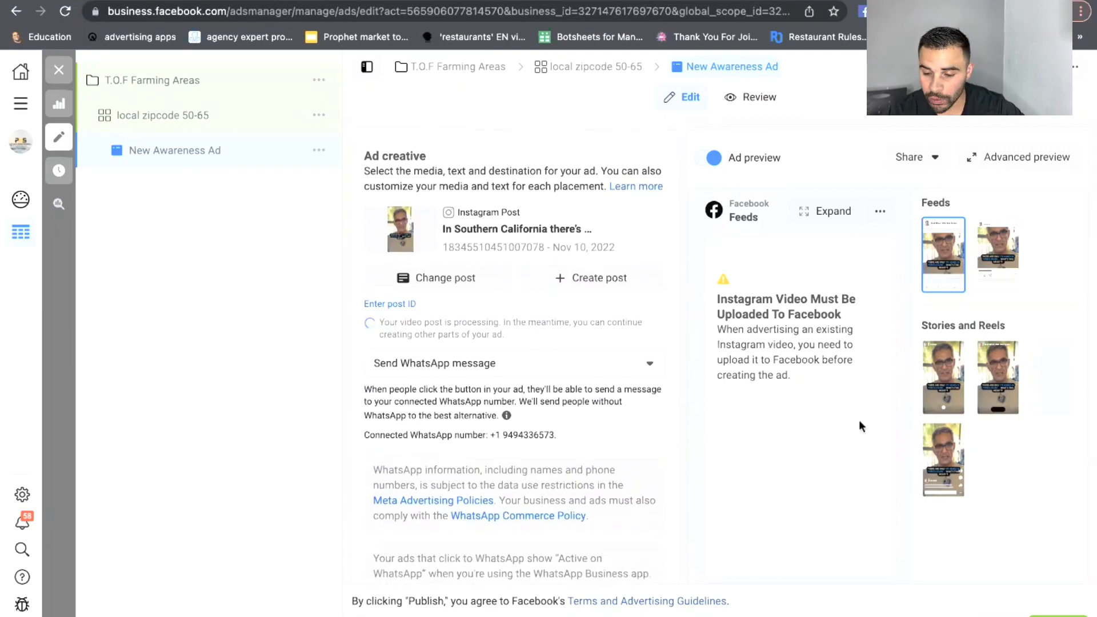
{"action": "left_click", "coordinate": [1000, 273]}
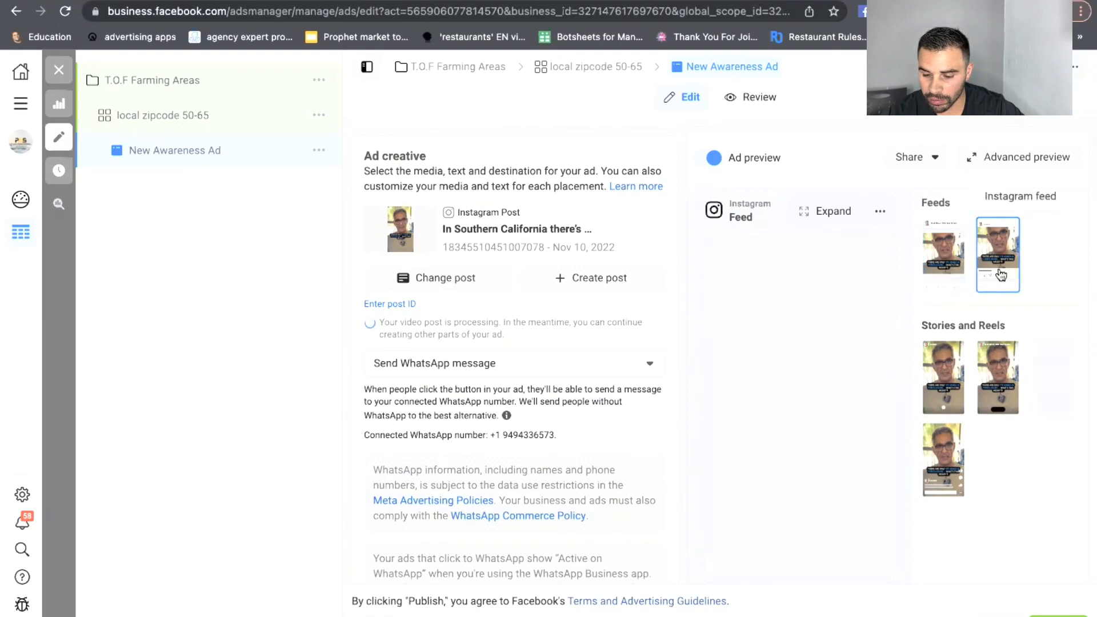
{"action": "left_click", "coordinate": [940, 355]}
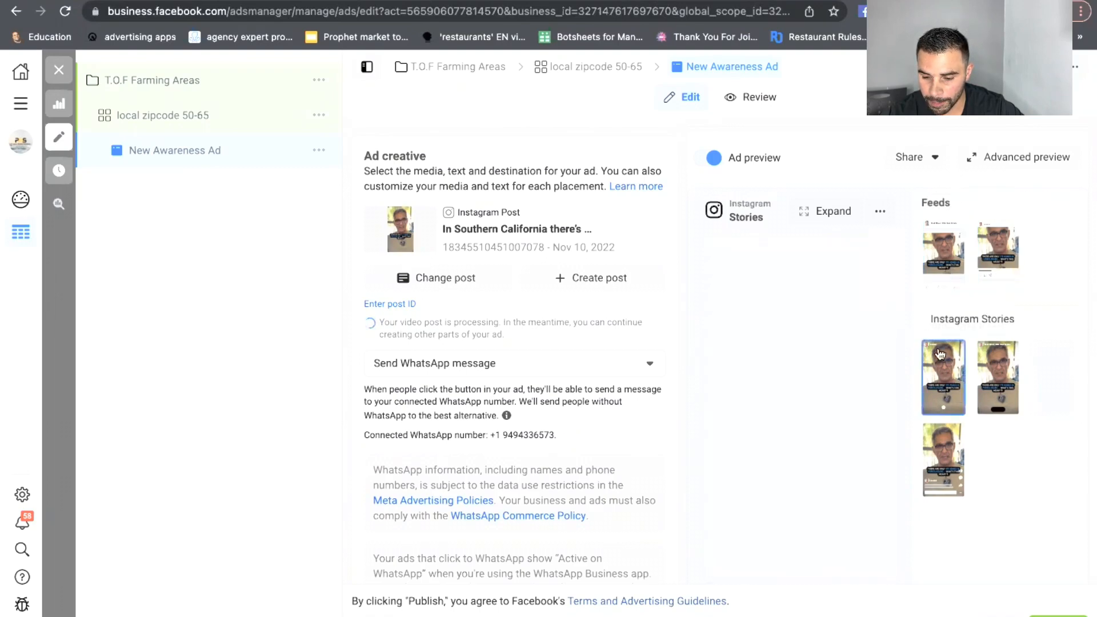
{"action": "left_click", "coordinate": [997, 372]}
{"action": "left_click", "coordinate": [942, 261]}
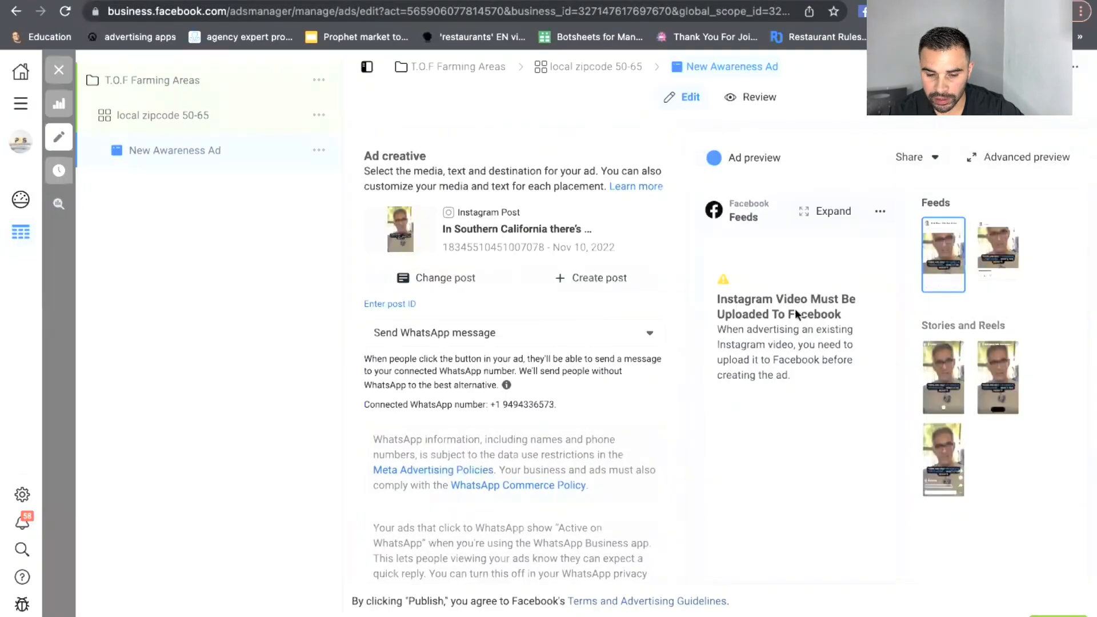
Publish the campaign and reload the page during publishing, confirming the reload
{"action": "left_click", "coordinate": [1058, 615]}
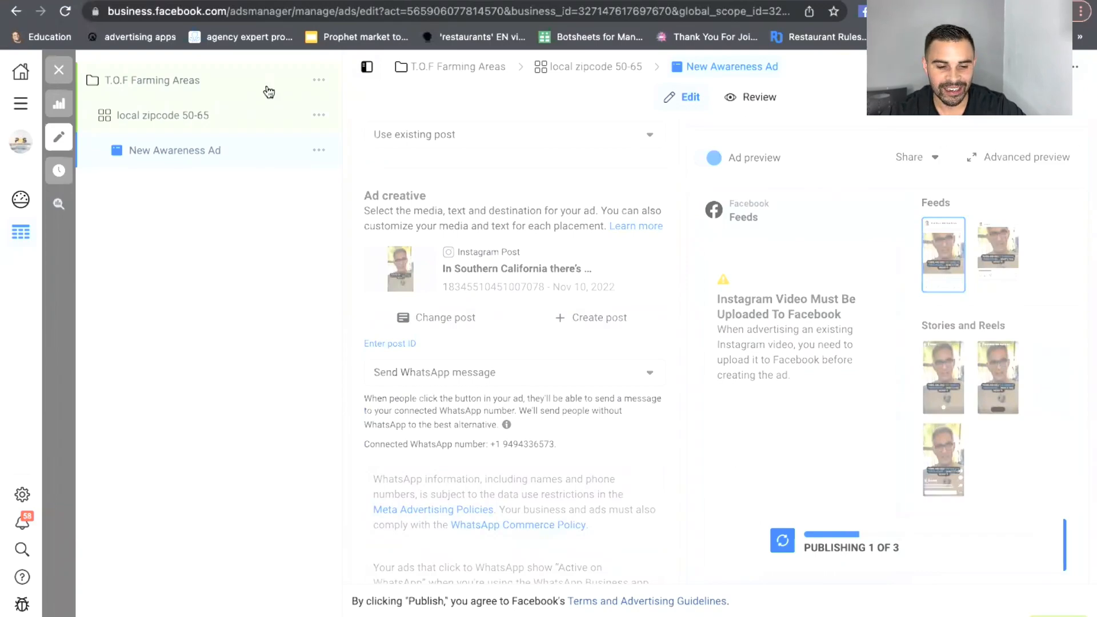
{"action": "left_click", "coordinate": [65, 11]}
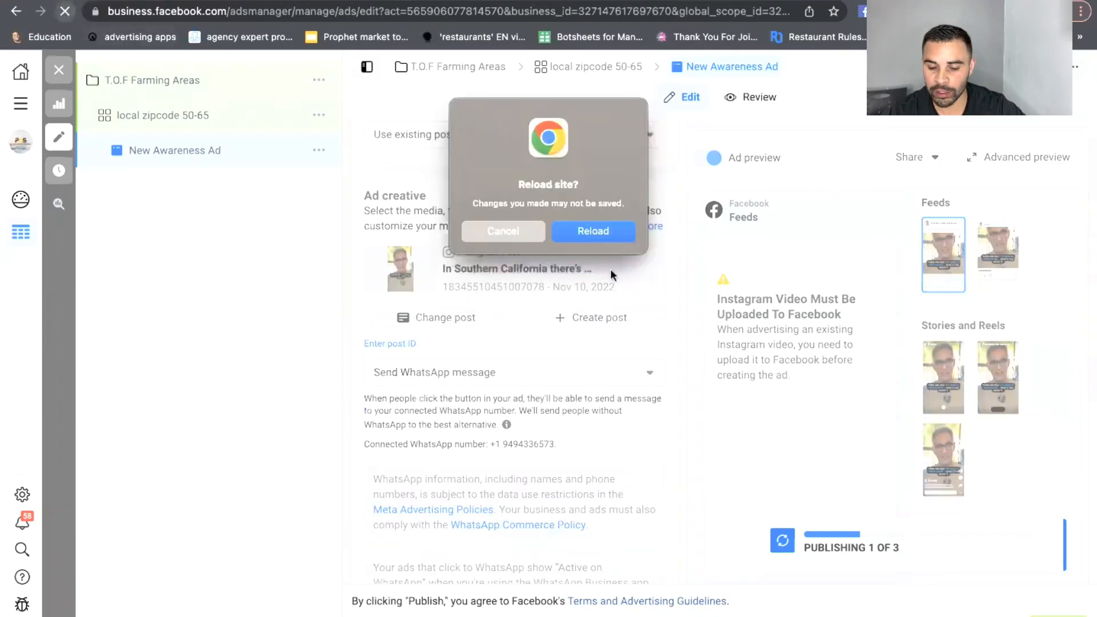
{"action": "left_click", "coordinate": [593, 229]}
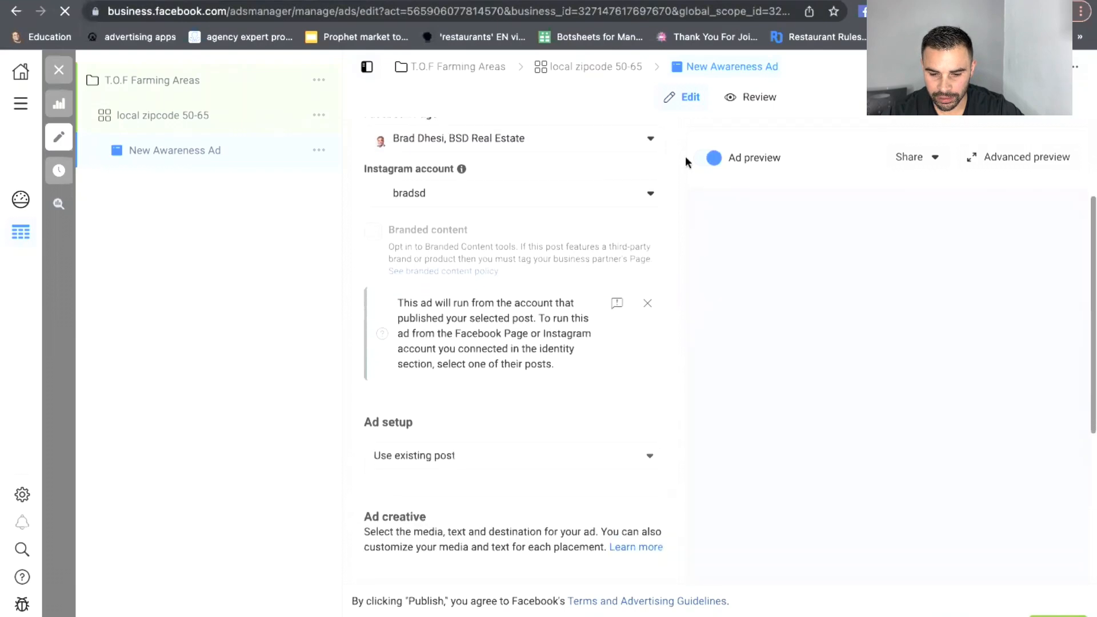
Play and pause the reel in the Facebook Feeds preview, and review the ad's post, message and tracking settings
{"action": "scroll", "coordinate": [687, 163], "scroll_direction": "up", "scroll_amount": 3}
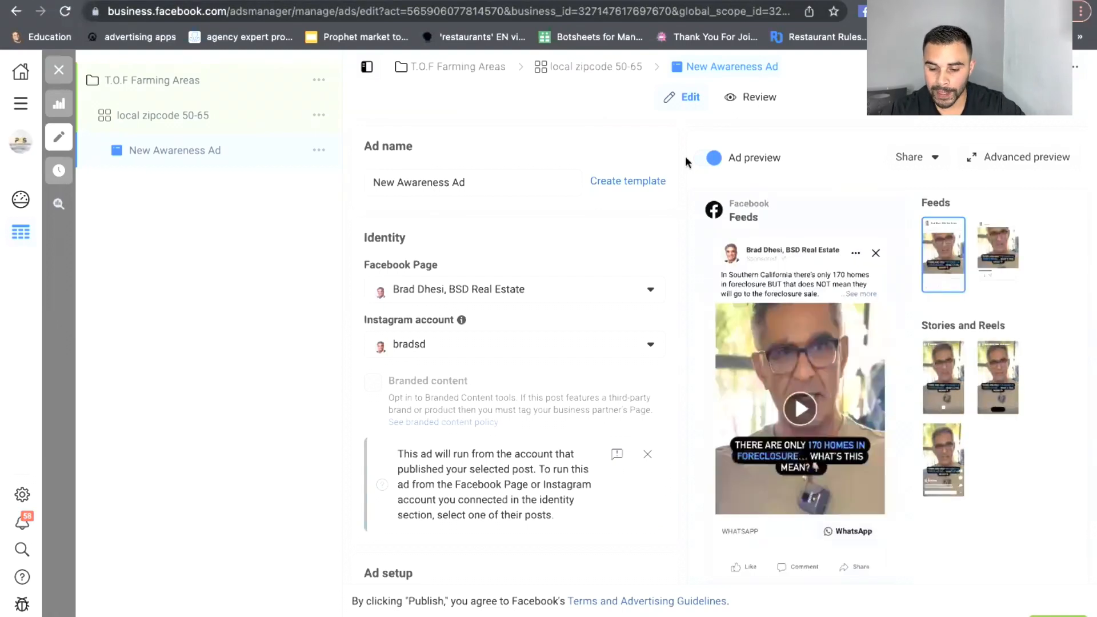
{"action": "left_click", "coordinate": [800, 407]}
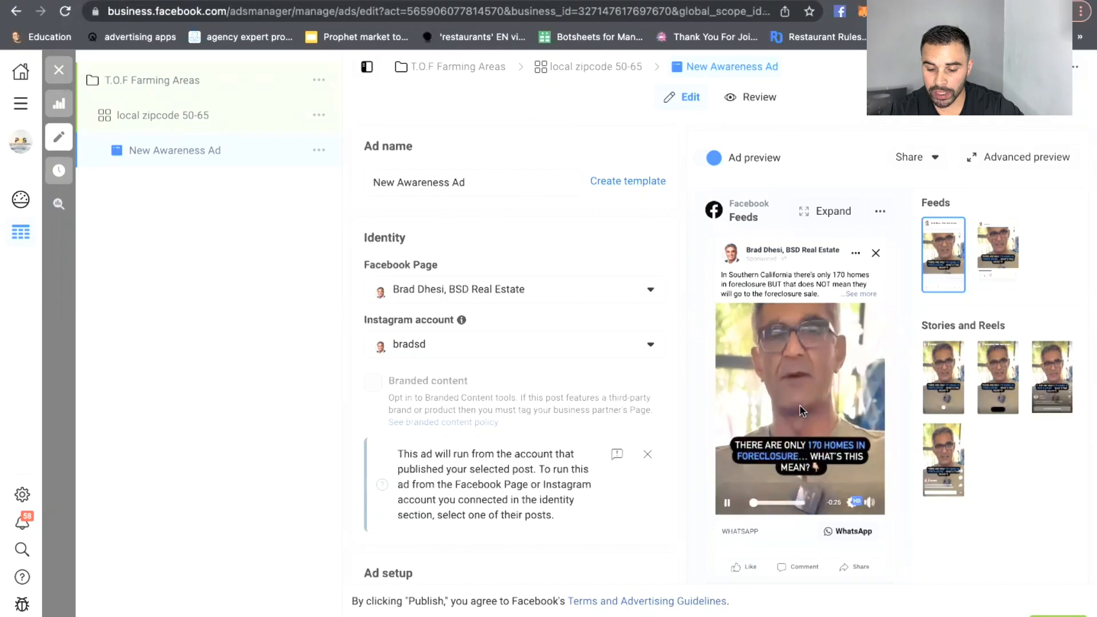
{"action": "left_click", "coordinate": [727, 503]}
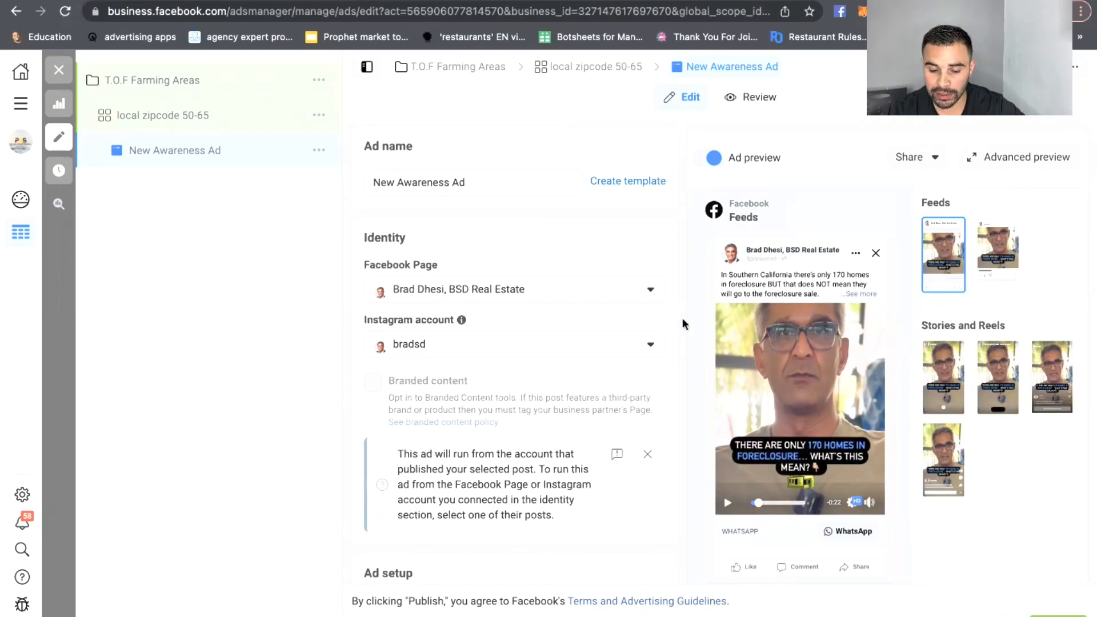
{"action": "scroll", "coordinate": [682, 318], "scroll_direction": "down", "scroll_amount": 3}
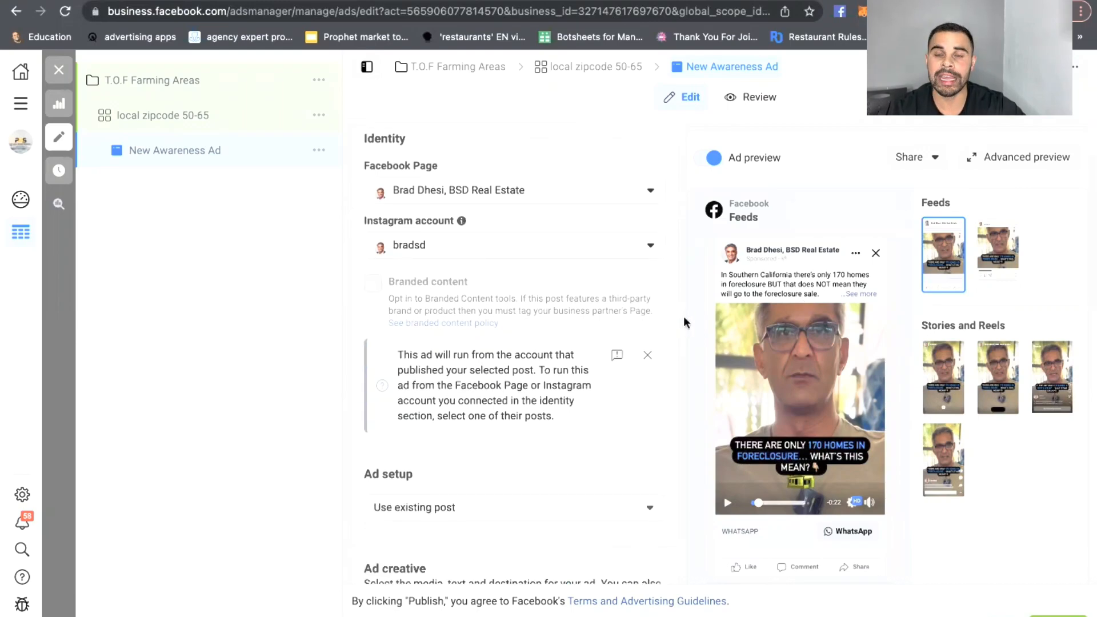
{"action": "scroll", "coordinate": [691, 301], "scroll_direction": "down", "scroll_amount": 10}
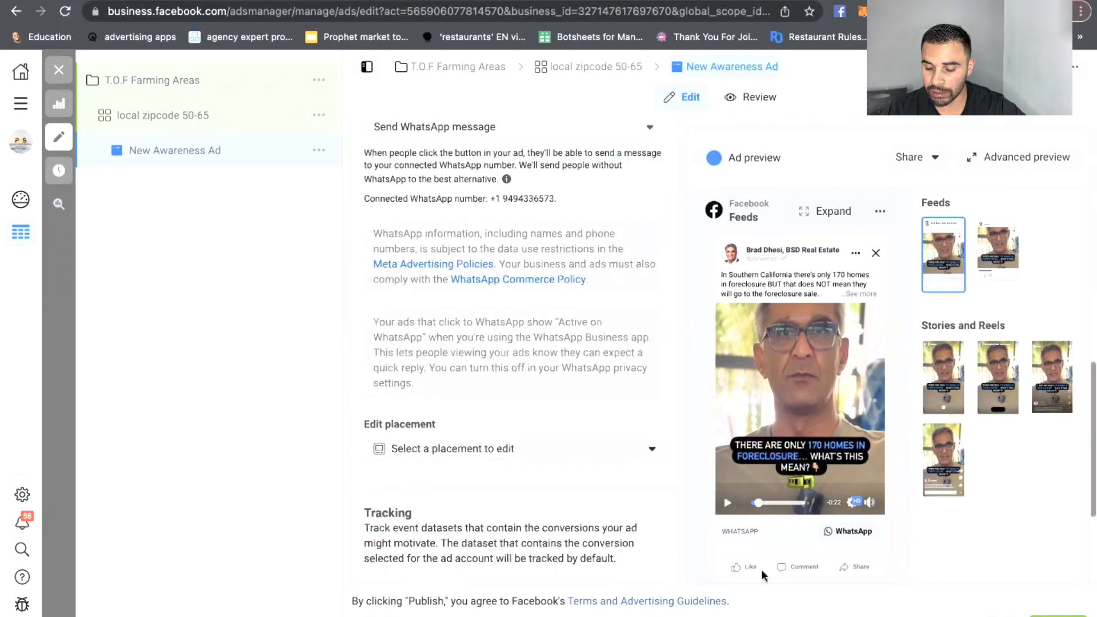
{"action": "scroll", "coordinate": [619, 347], "scroll_direction": "up", "scroll_amount": 12}
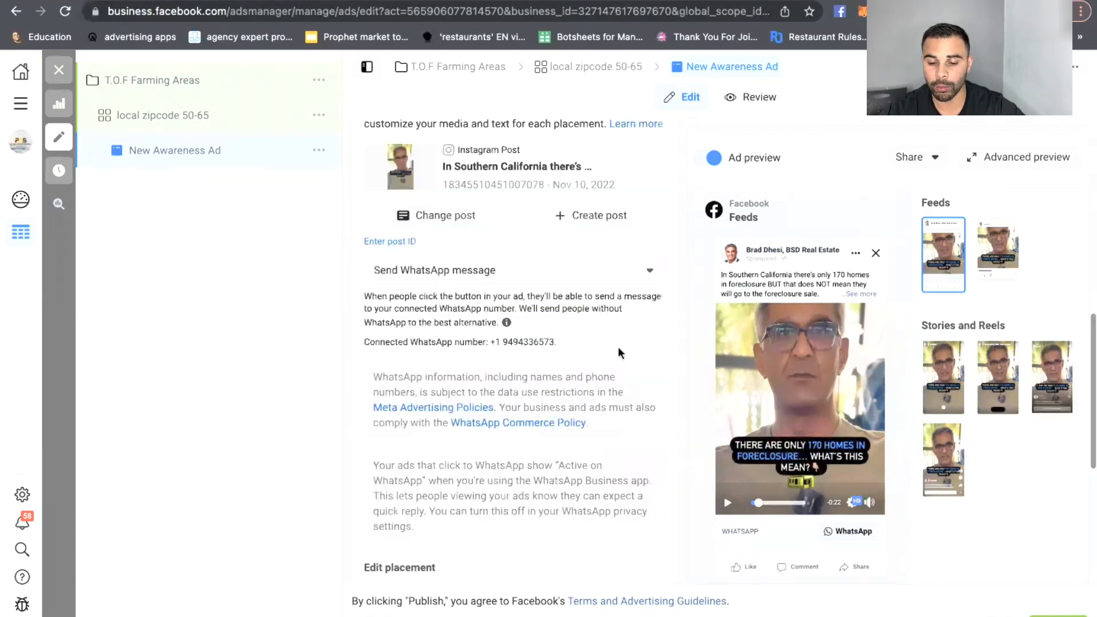
Rename the awareness ad as 170 foreclosures
{"action": "triple_click", "coordinate": [482, 175]}
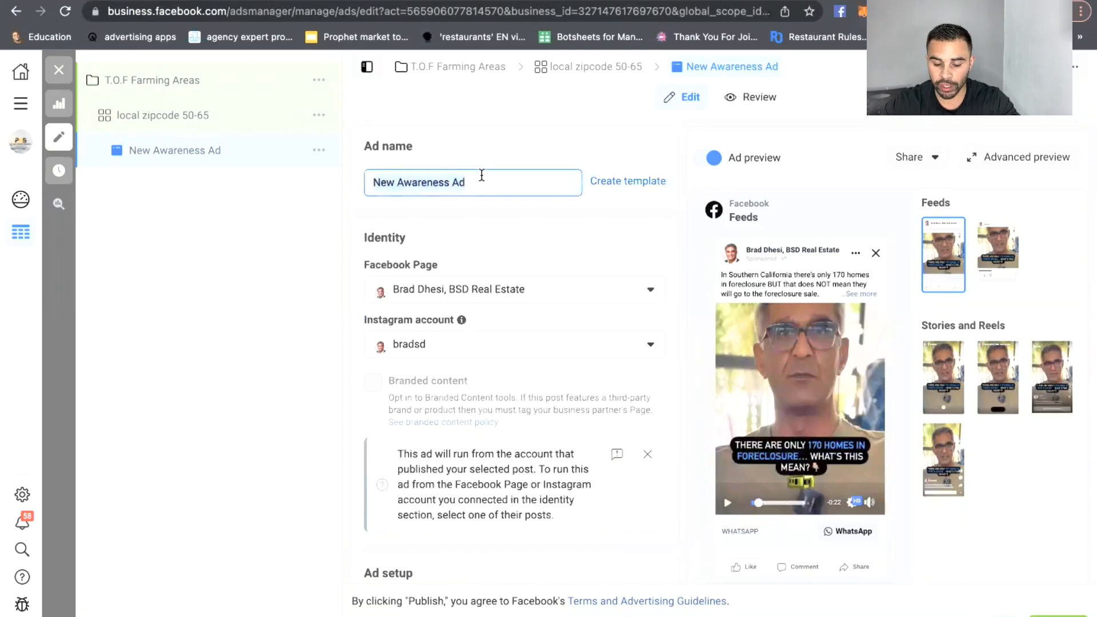
{"action": "type", "text": "1"}
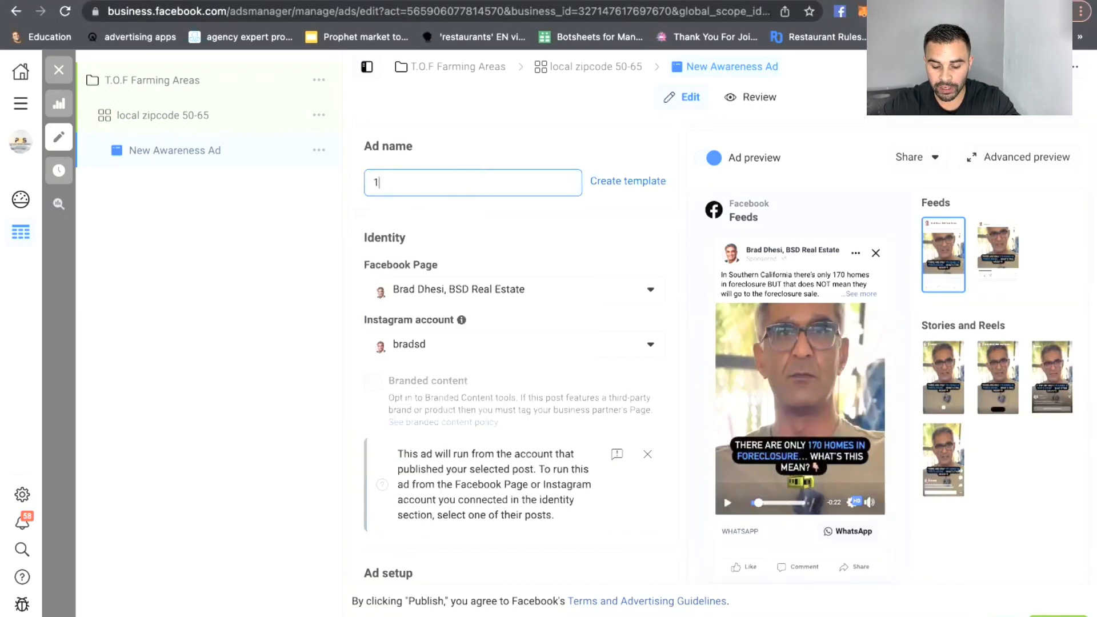
{"action": "type", "text": "70 forecl"}
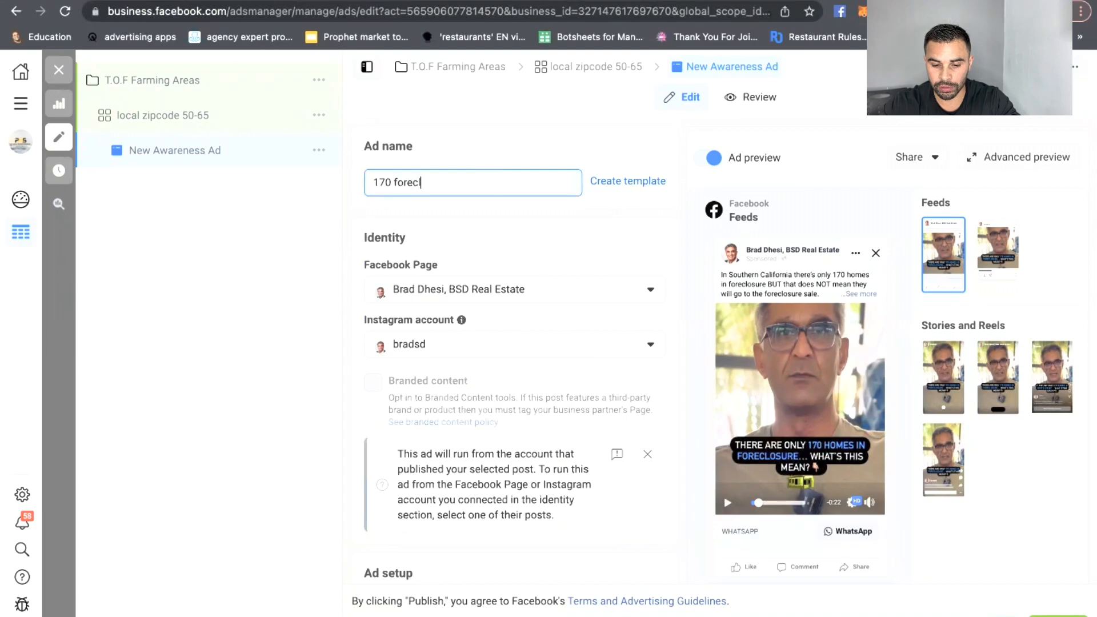
{"action": "type", "text": "osures"}
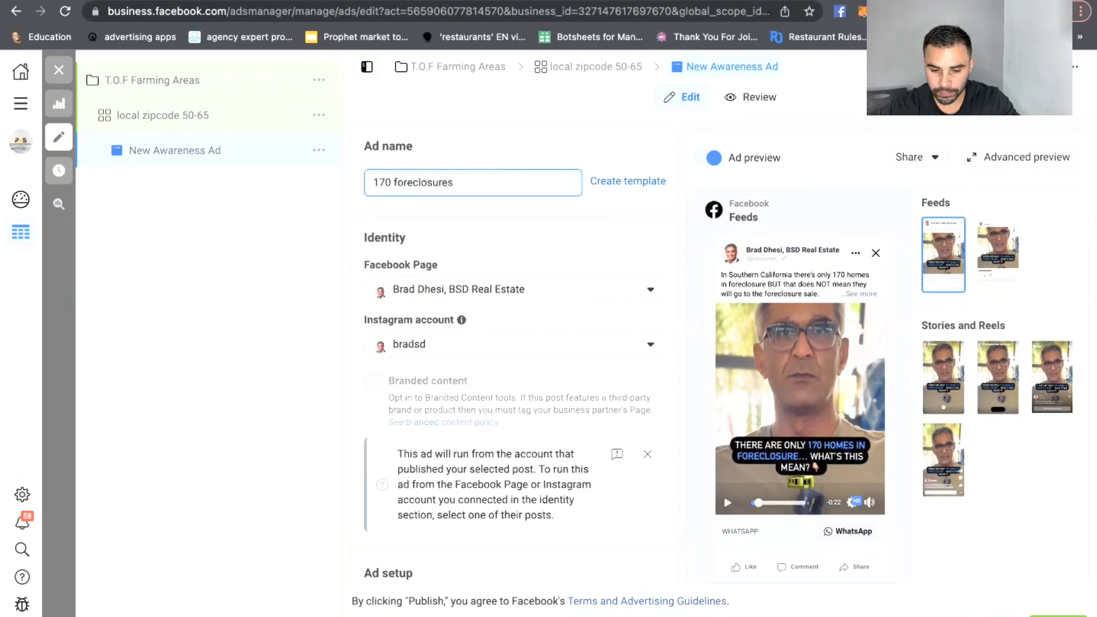
{"action": "left_click", "coordinate": [522, 223]}
Publish the T.O.F Farming Areas campaign with its ad set and ad, close the editor and deselect the ad
{"action": "scroll", "coordinate": [708, 310], "scroll_direction": "down", "scroll_amount": 5}
{"action": "scroll", "coordinate": [708, 310], "scroll_direction": "down", "scroll_amount": 5}
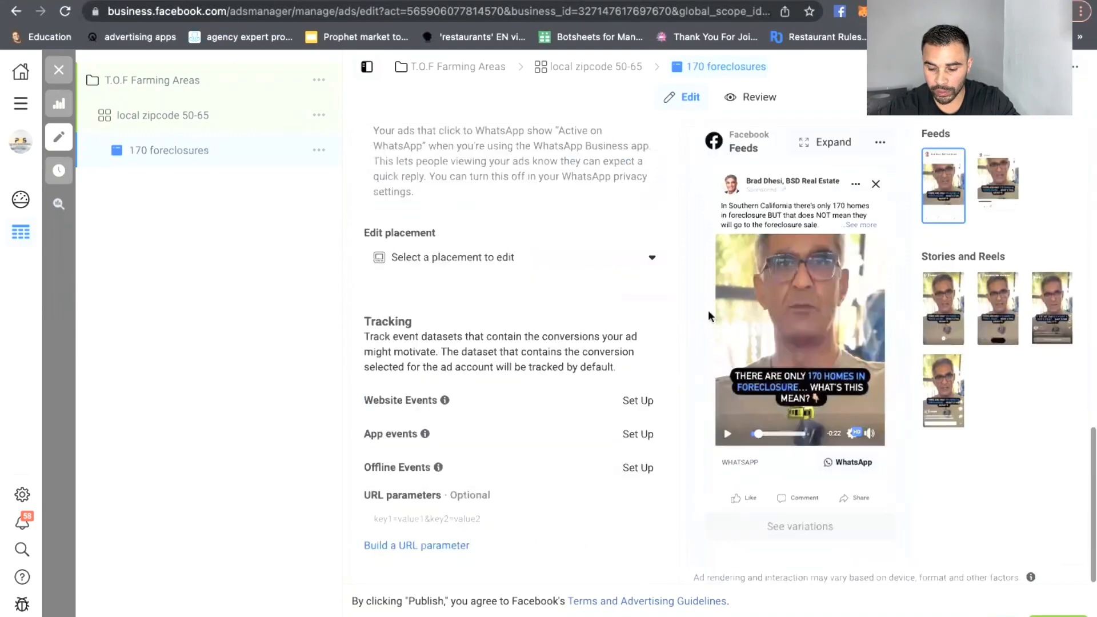
{"action": "left_click", "coordinate": [1058, 616]}
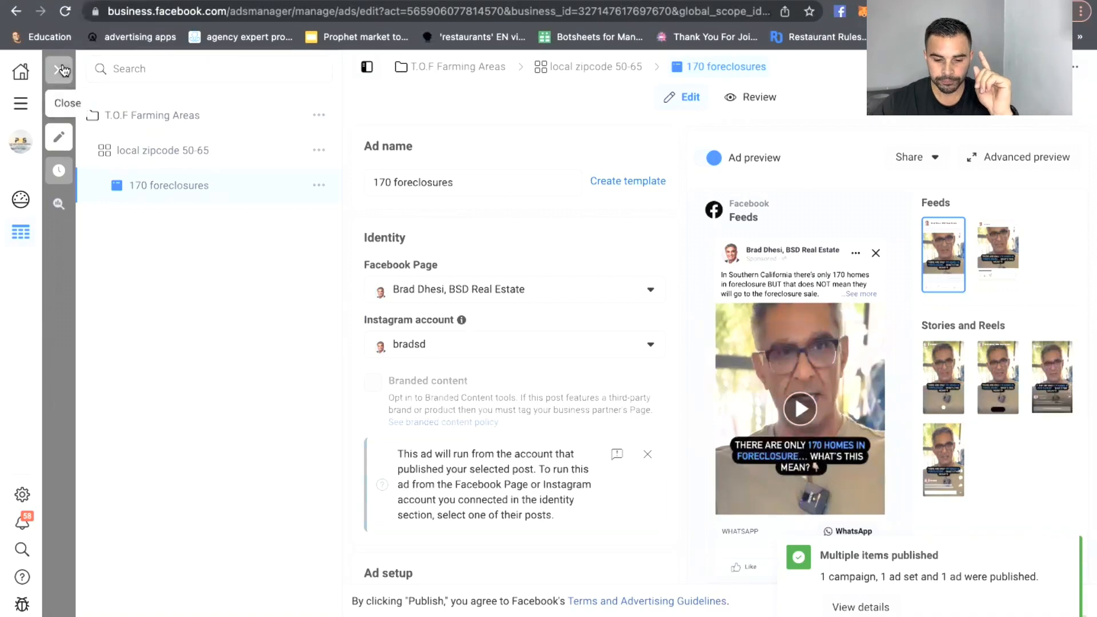
{"action": "left_click", "coordinate": [63, 70]}
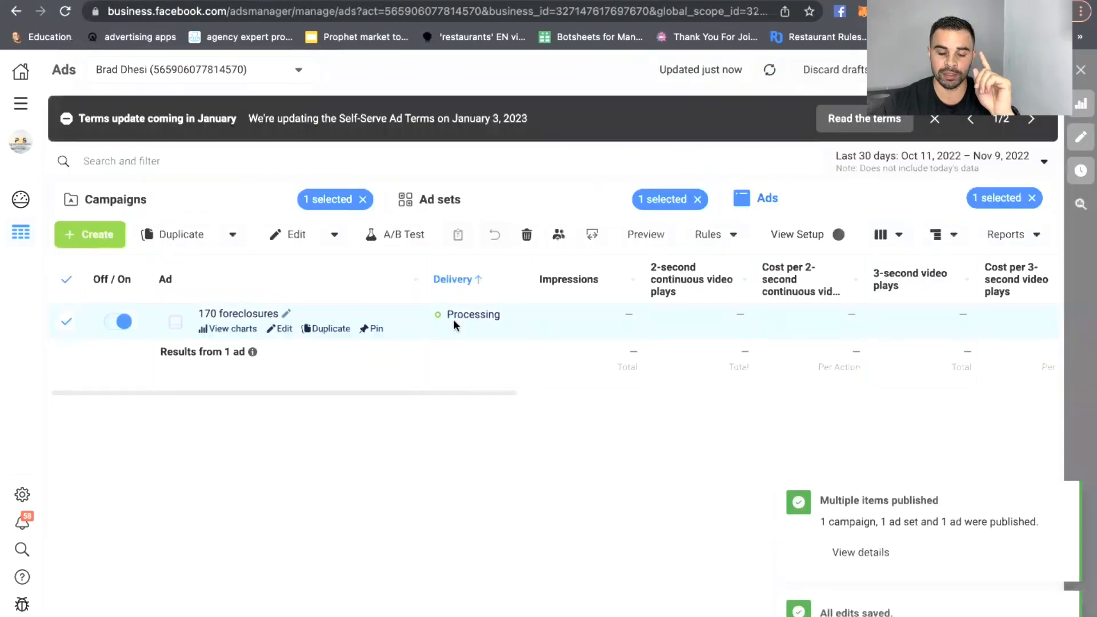
{"action": "left_click", "coordinate": [66, 322]}
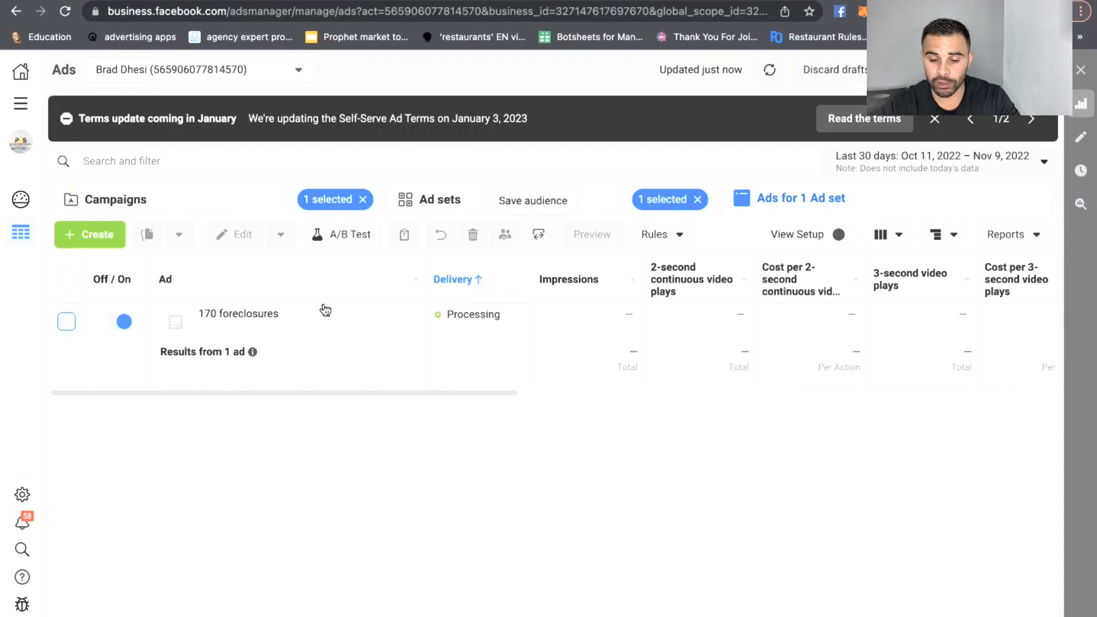
Reopen the 170 foreclosures ad to review its settings, and close the editor
{"action": "left_click", "coordinate": [284, 330]}
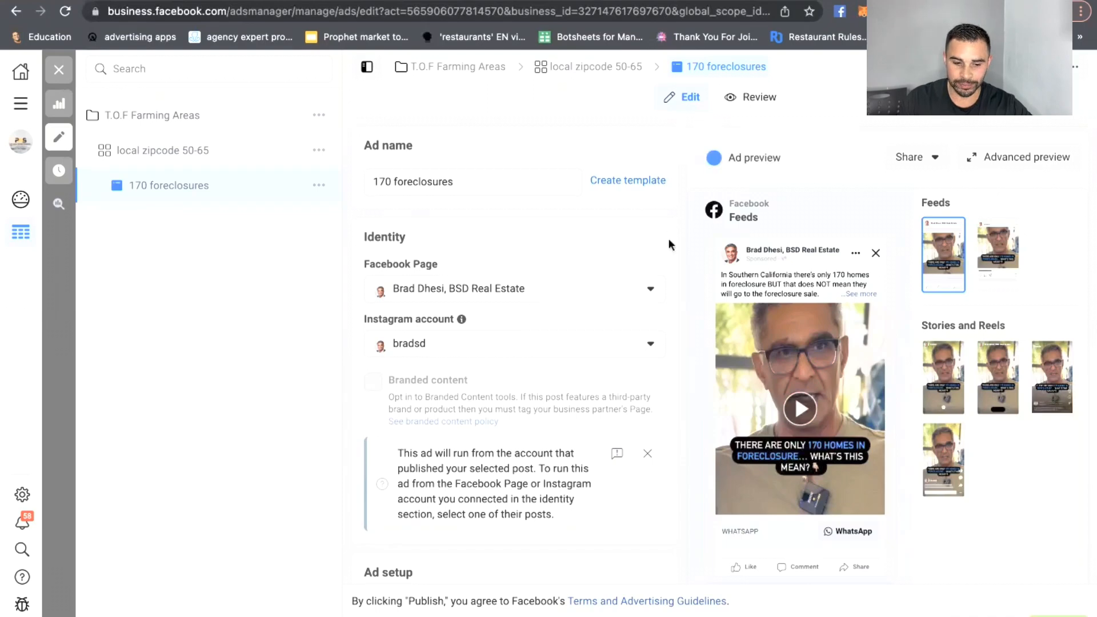
{"action": "scroll", "coordinate": [668, 238], "scroll_direction": "down", "scroll_amount": 3}
{"action": "left_click", "coordinate": [54, 69]}
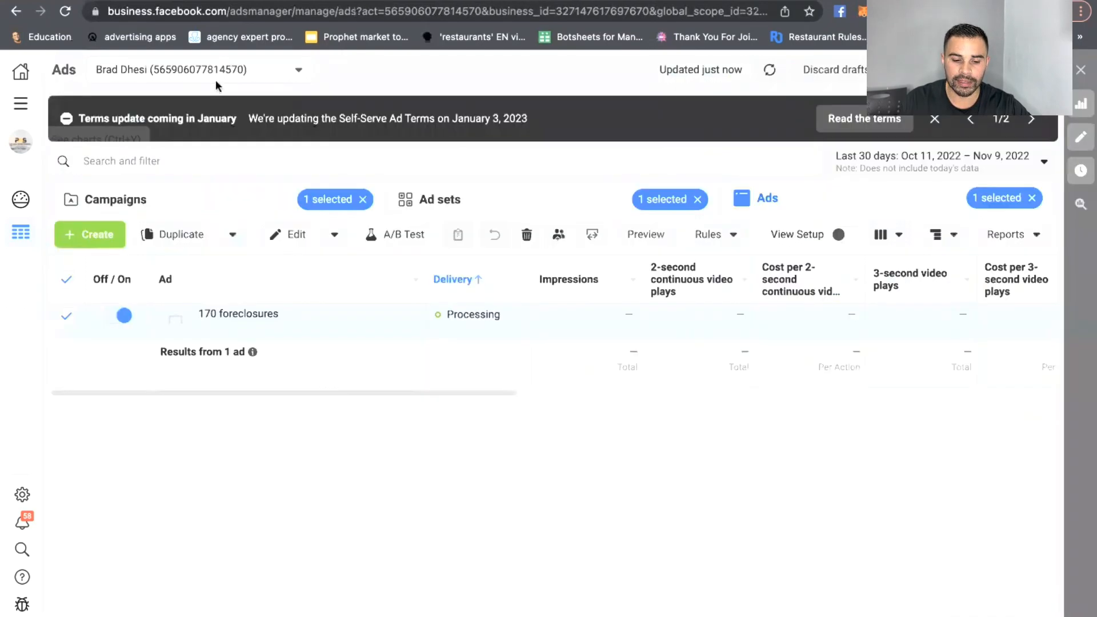
Deselect the T.O.F Farming Areas campaign and list the ads of the CBO TOF (Passed) 44/55 campaign instead
{"action": "left_click", "coordinate": [175, 201]}
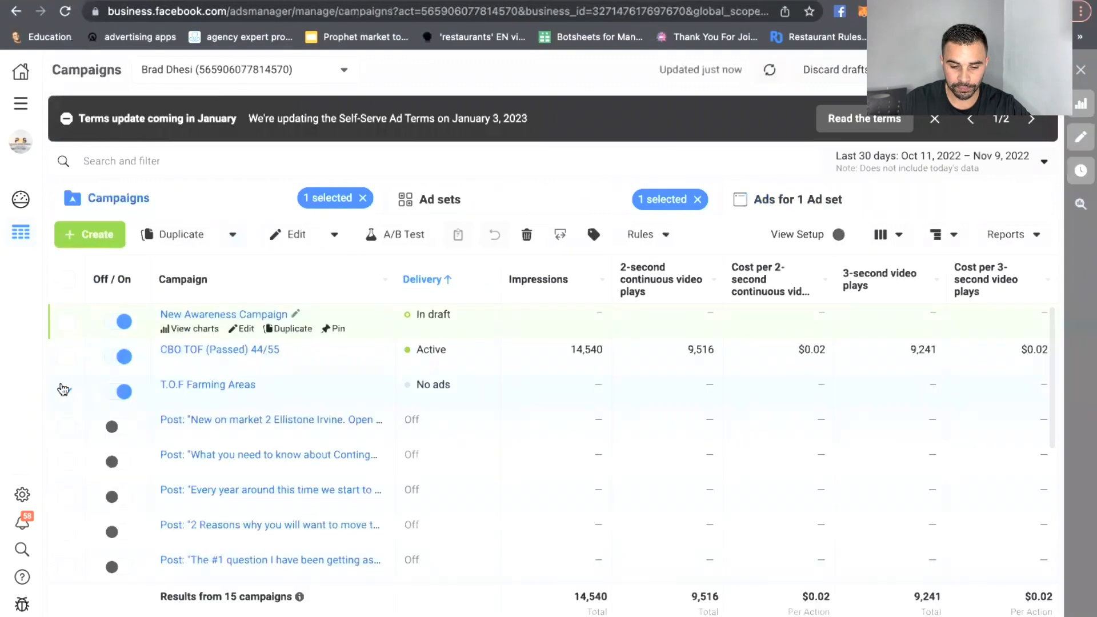
{"action": "left_click", "coordinate": [67, 392]}
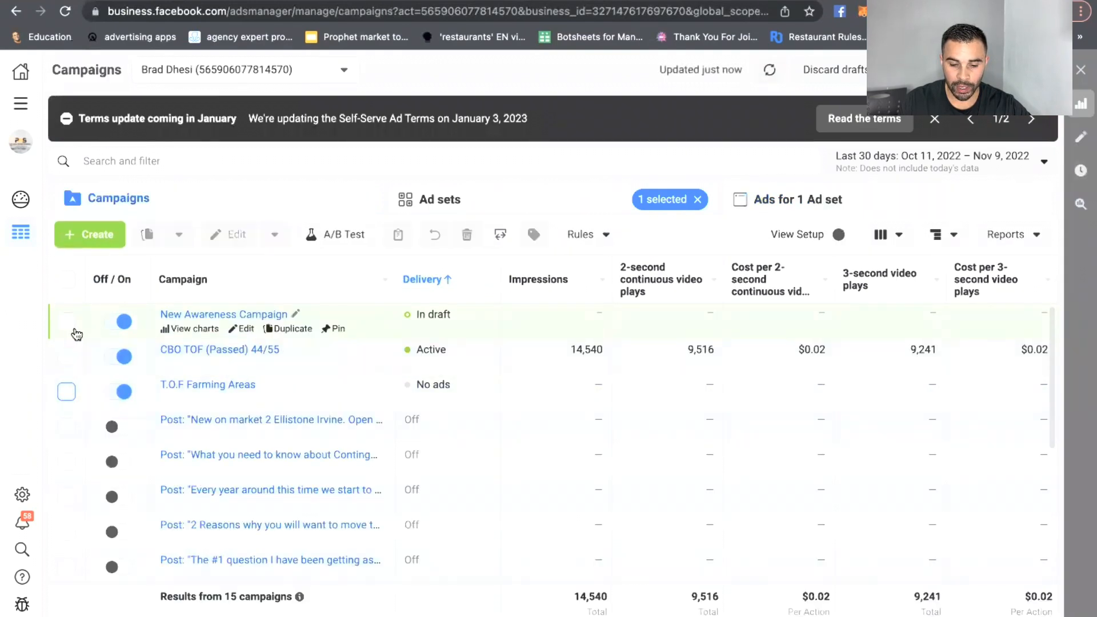
{"action": "left_click", "coordinate": [67, 357]}
{"action": "left_click", "coordinate": [805, 199]}
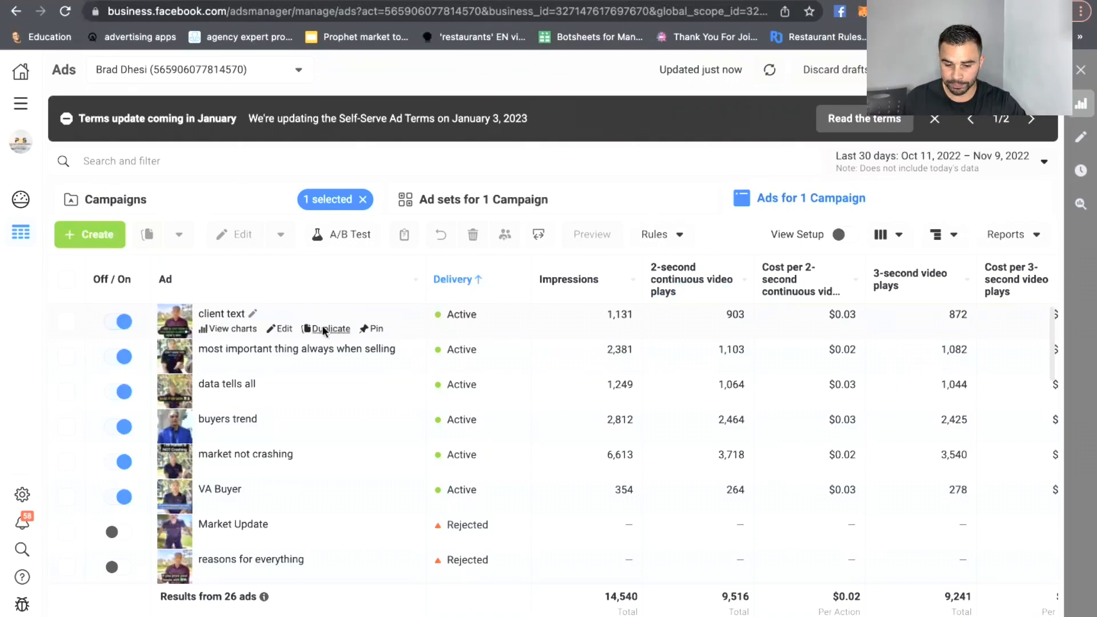
Duplicate the client text ad once within its original campaign and assign the BSD Real Estate Facebook Page to the copy
{"action": "left_click", "coordinate": [324, 330]}
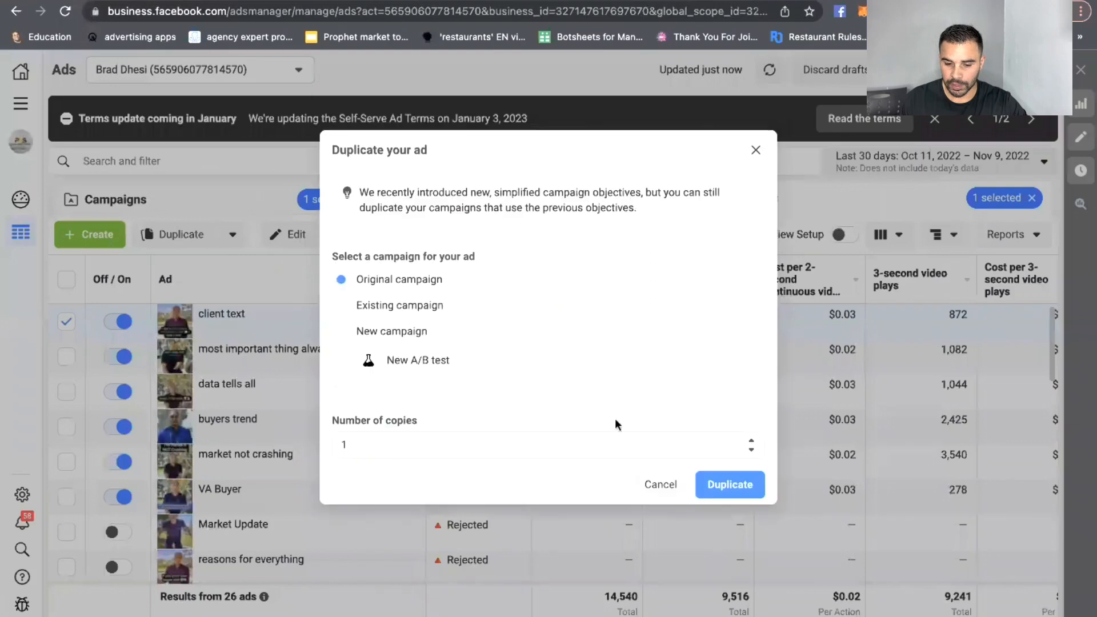
{"action": "left_click", "coordinate": [722, 491]}
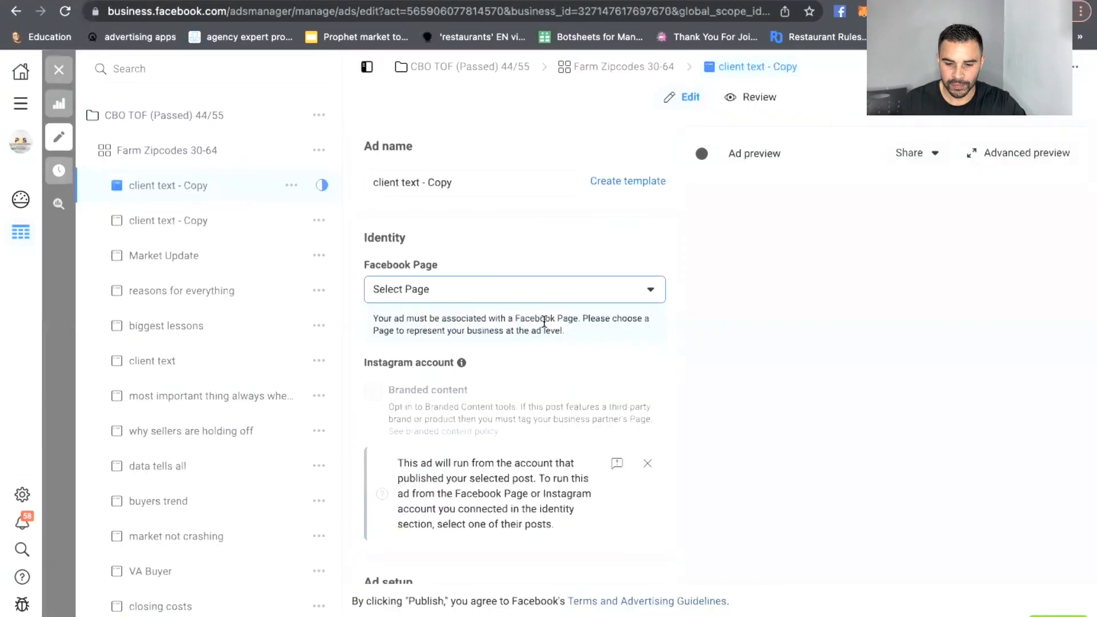
{"action": "scroll", "coordinate": [524, 324], "scroll_direction": "down", "scroll_amount": 2}
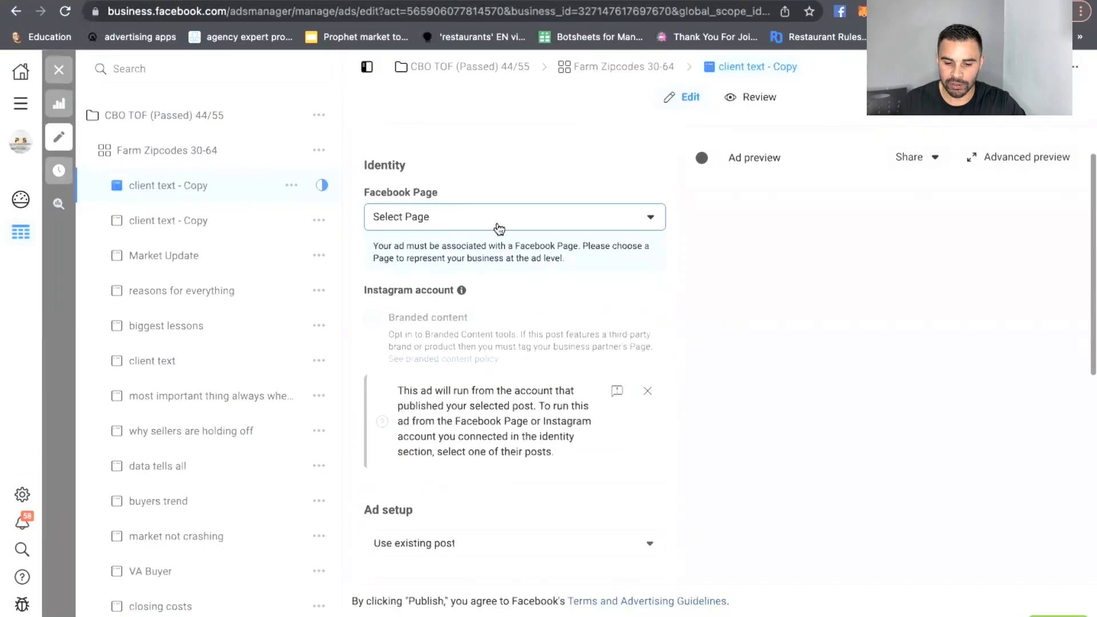
{"action": "left_click", "coordinate": [492, 222]}
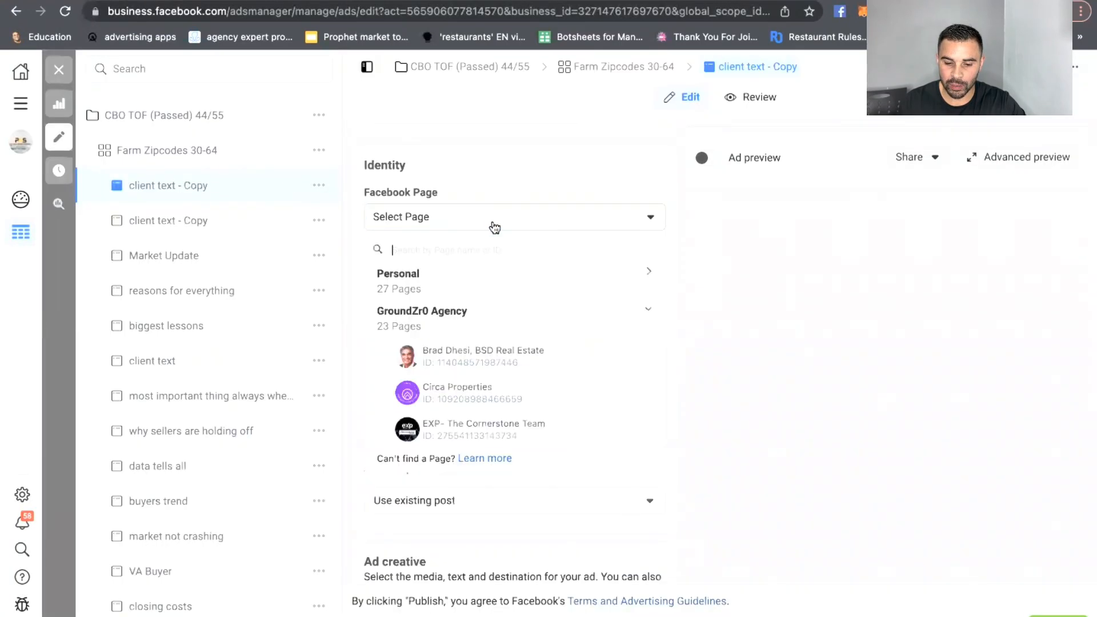
{"action": "left_click", "coordinate": [473, 356]}
{"action": "scroll", "coordinate": [461, 323], "scroll_direction": "down", "scroll_amount": 2}
{"action": "scroll", "coordinate": [462, 324], "scroll_direction": "down", "scroll_amount": 3}
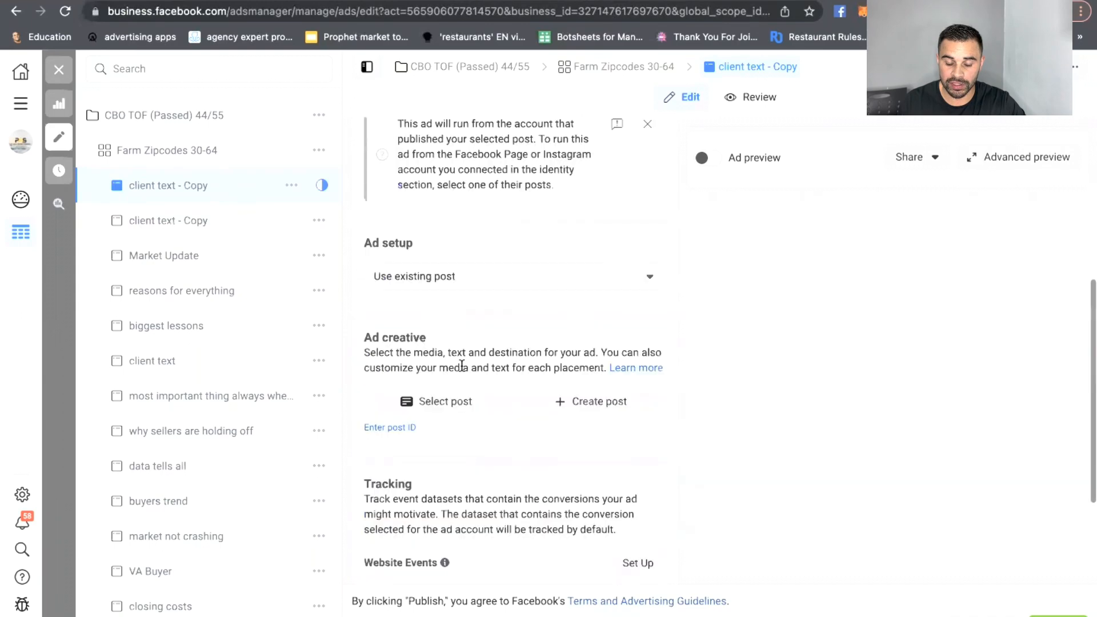
{"action": "left_click", "coordinate": [451, 400]}
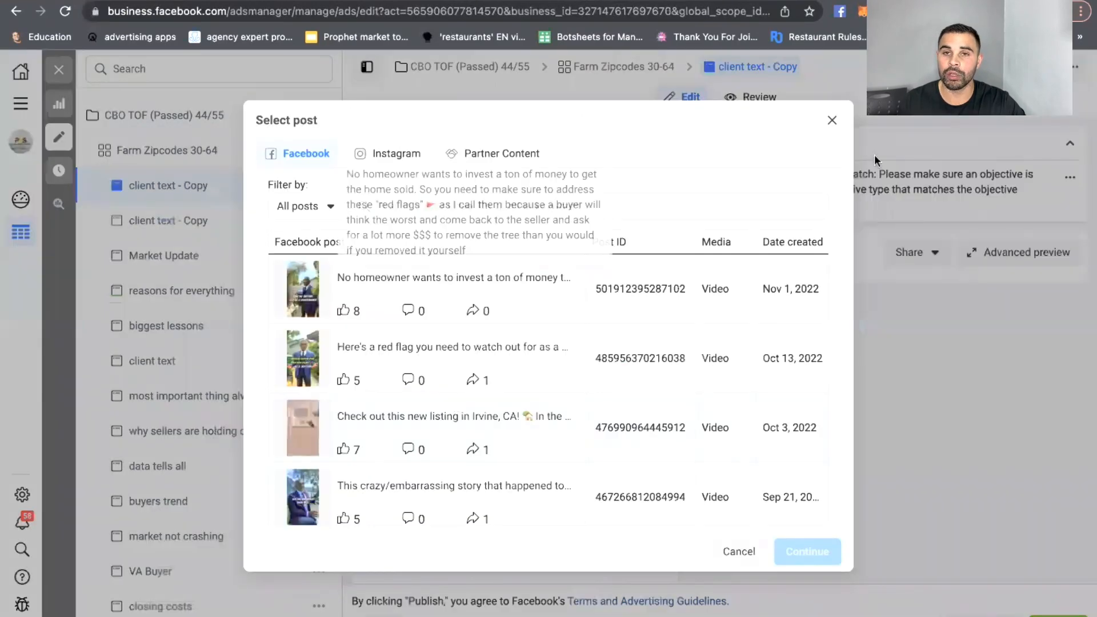
{"action": "left_click", "coordinate": [833, 122]}
{"action": "scroll", "coordinate": [755, 403], "scroll_direction": "down", "scroll_amount": 3}
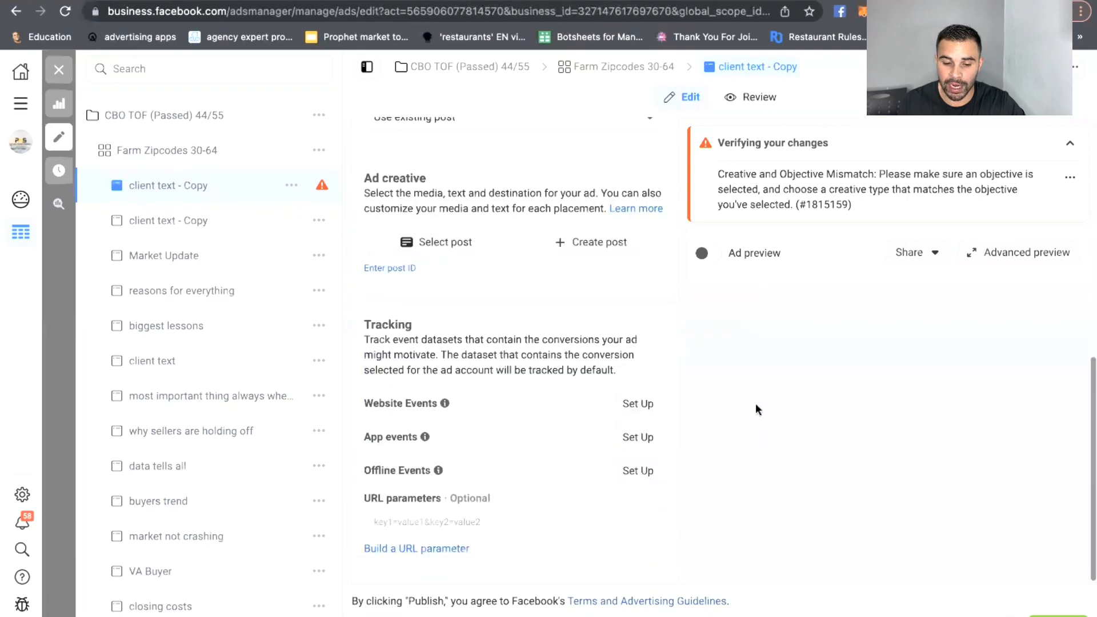
Use the Nov 10 Instagram reel about only 170 Southern California homes in foreclosure as the duplicated ad's post, and publish the ad
{"action": "scroll", "coordinate": [756, 403], "scroll_direction": "up", "scroll_amount": 8}
{"action": "scroll", "coordinate": [756, 403], "scroll_direction": "down", "scroll_amount": 4}
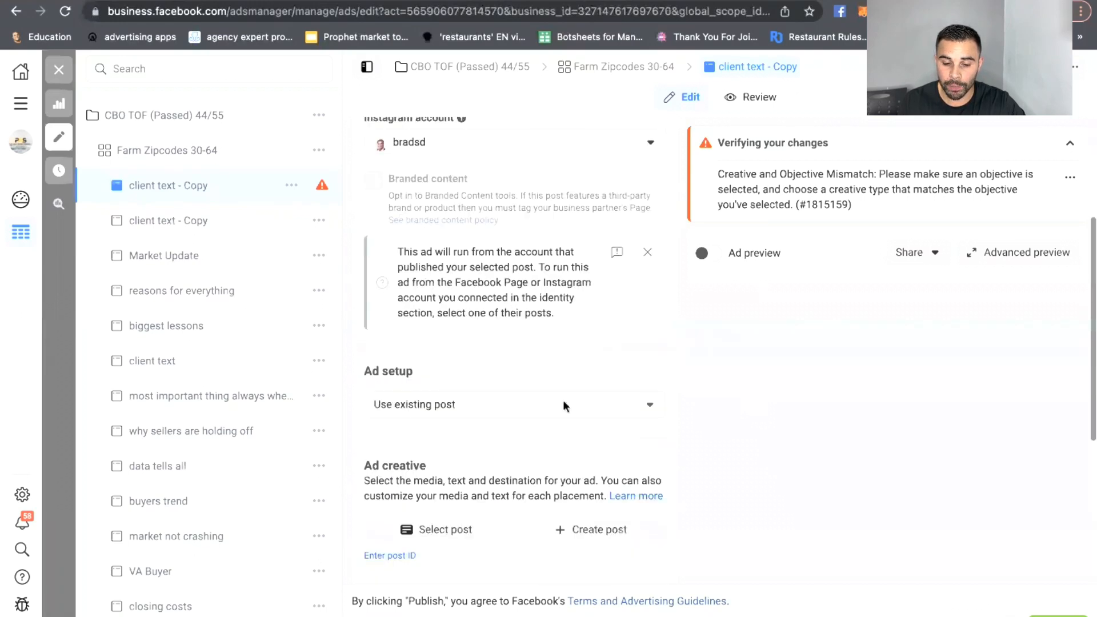
{"action": "scroll", "coordinate": [449, 412], "scroll_direction": "down", "scroll_amount": 2}
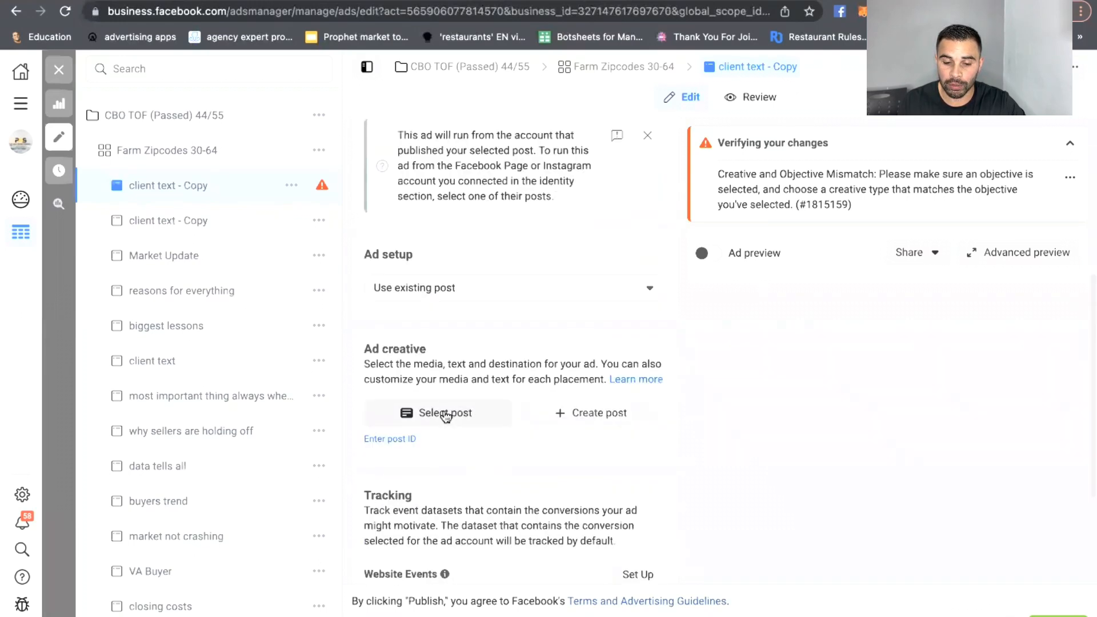
{"action": "left_click", "coordinate": [446, 414]}
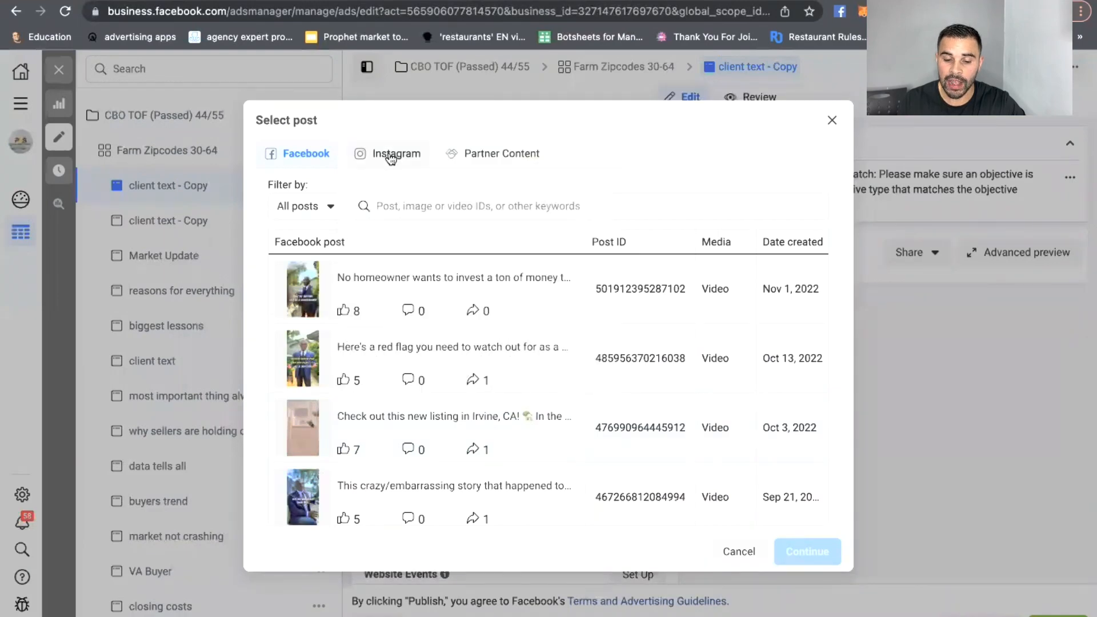
{"action": "left_click", "coordinate": [391, 159]}
{"action": "scroll", "coordinate": [443, 412], "scroll_direction": "down", "scroll_amount": 4}
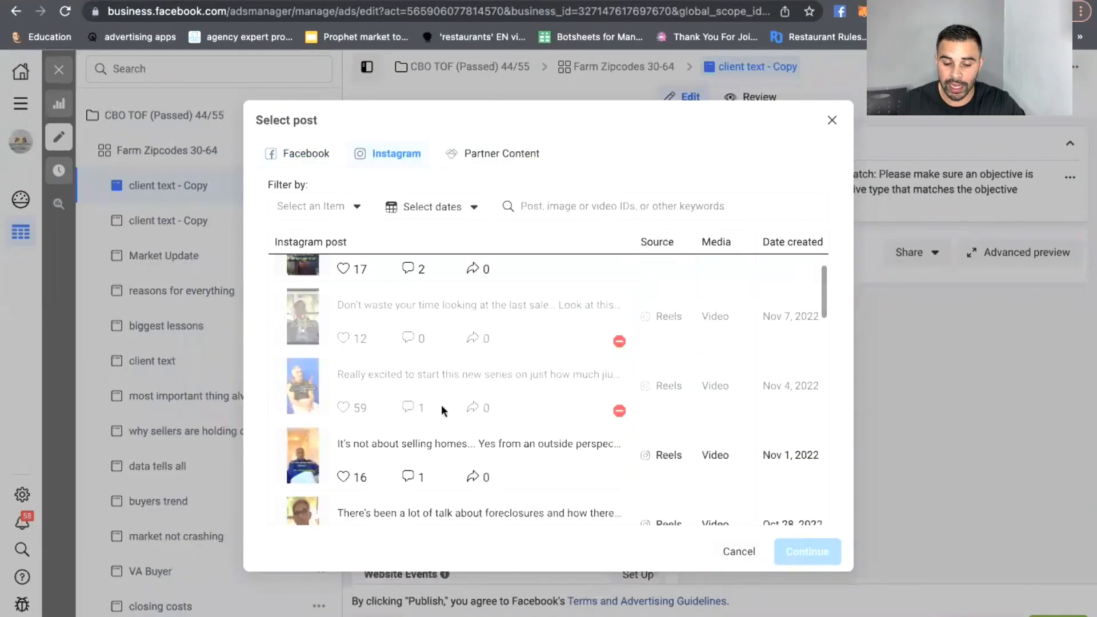
{"action": "scroll", "coordinate": [440, 391], "scroll_direction": "up", "scroll_amount": 4}
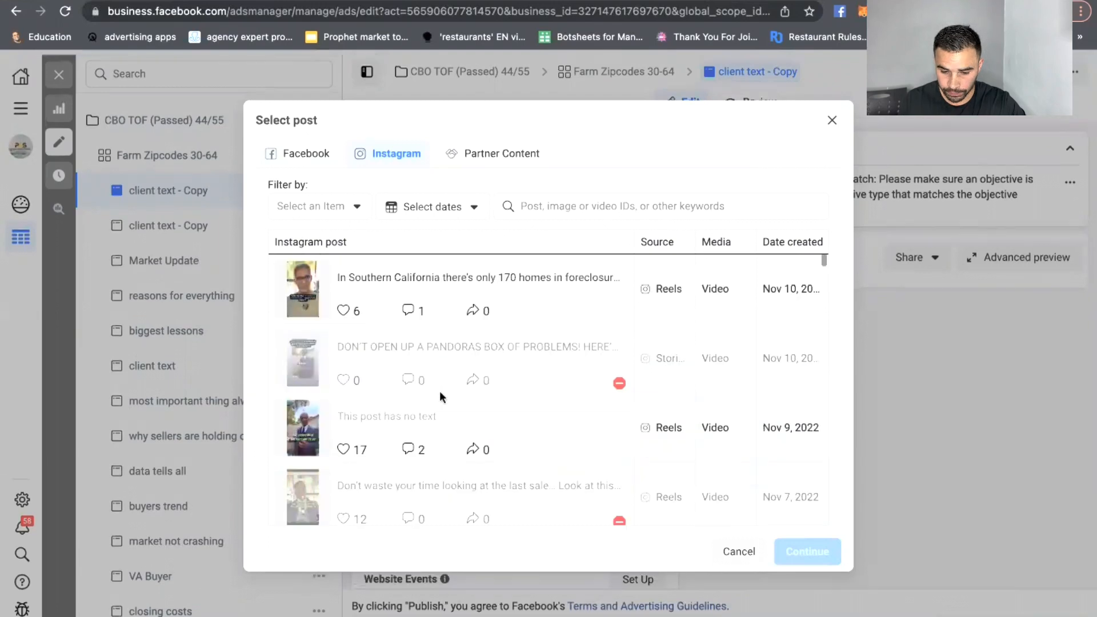
{"action": "left_click", "coordinate": [420, 280]}
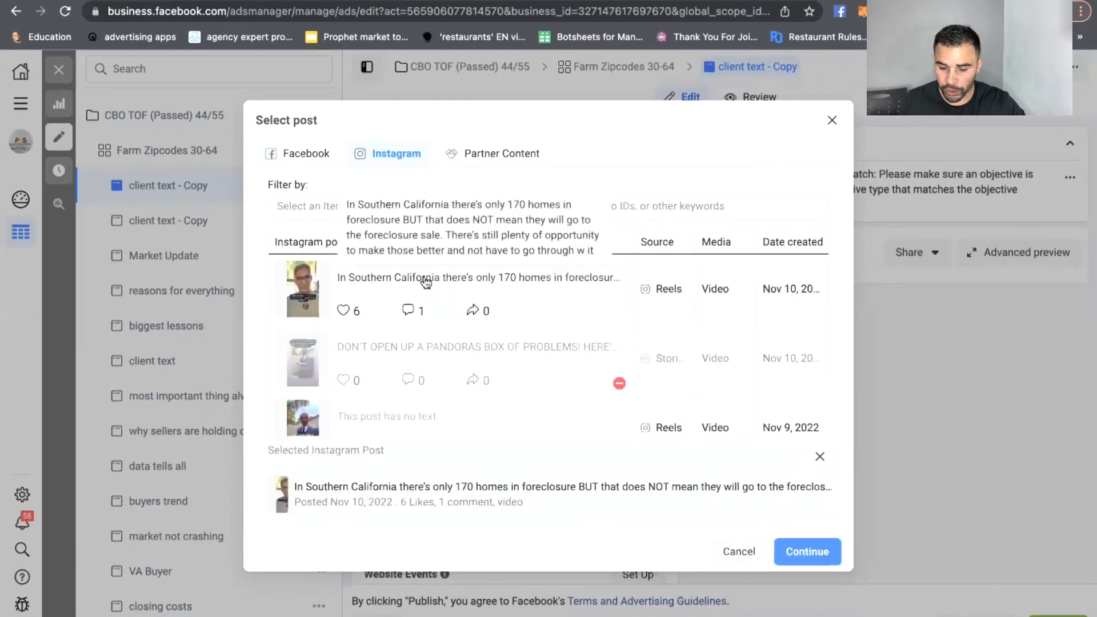
{"action": "left_click", "coordinate": [814, 554]}
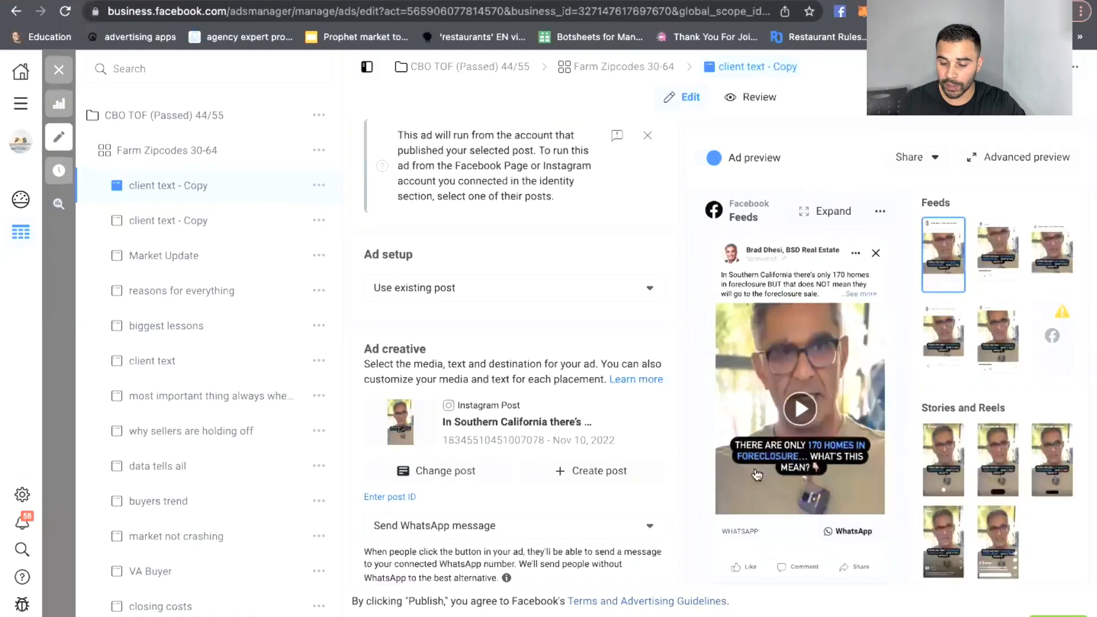
{"action": "left_click", "coordinate": [1057, 615]}
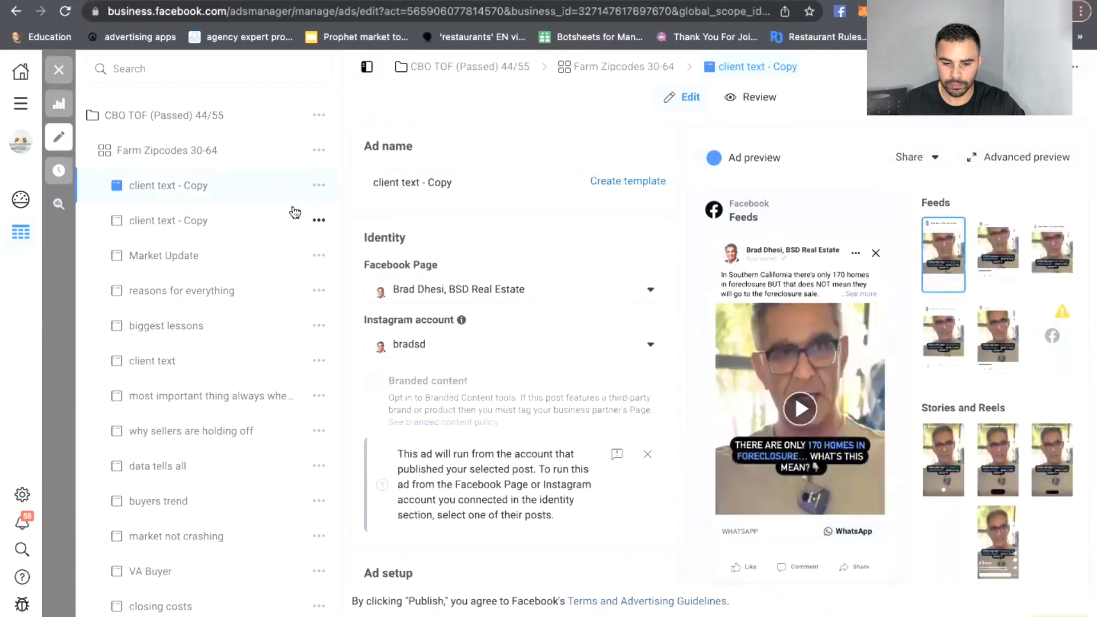
Rename the duplicated client text ad as 17o foreclosures
{"action": "left_click", "coordinate": [478, 182]}
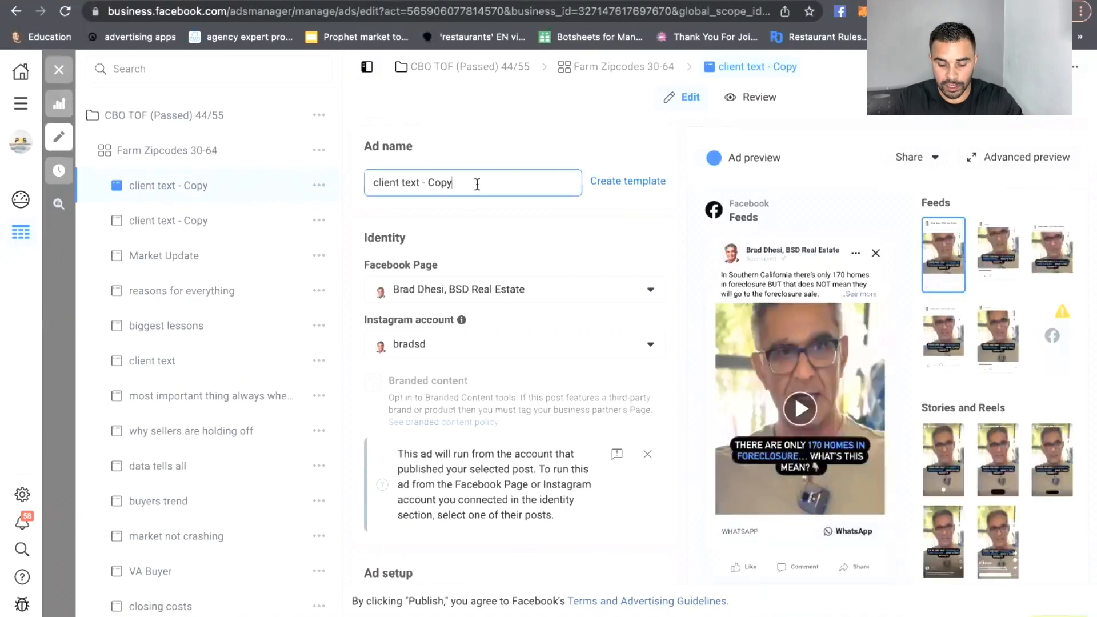
{"action": "key", "text": "super+a"}
{"action": "type", "text": "17"}
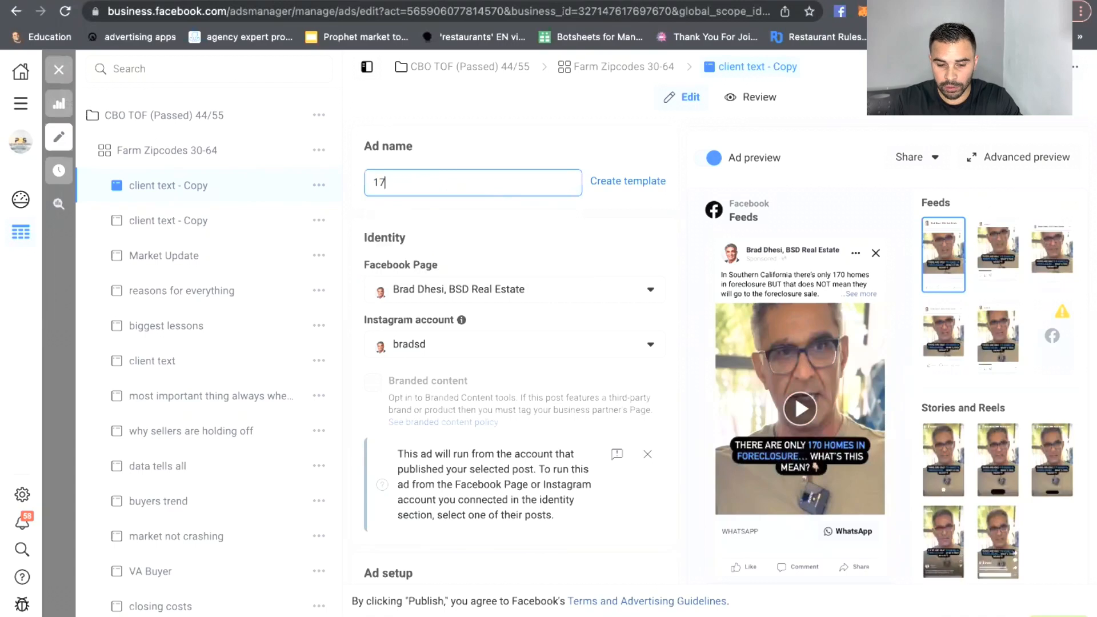
{"action": "type", "text": "o foreclosures"}
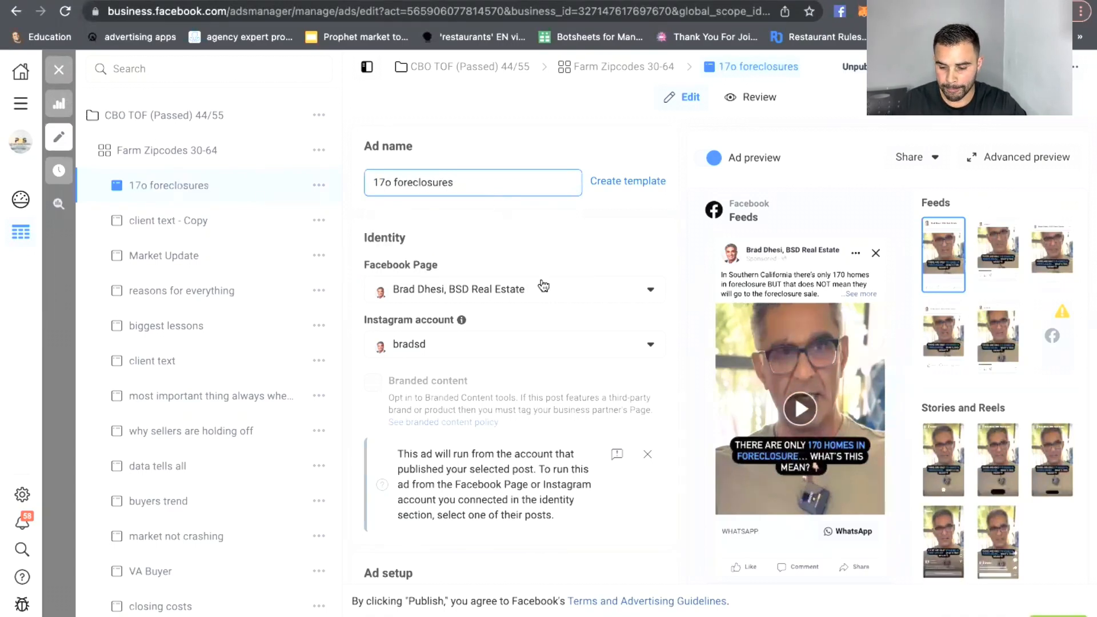
Publish the renamed duplicate, close the editor and deselect the ad in the ads list
{"action": "left_click", "coordinate": [1059, 616]}
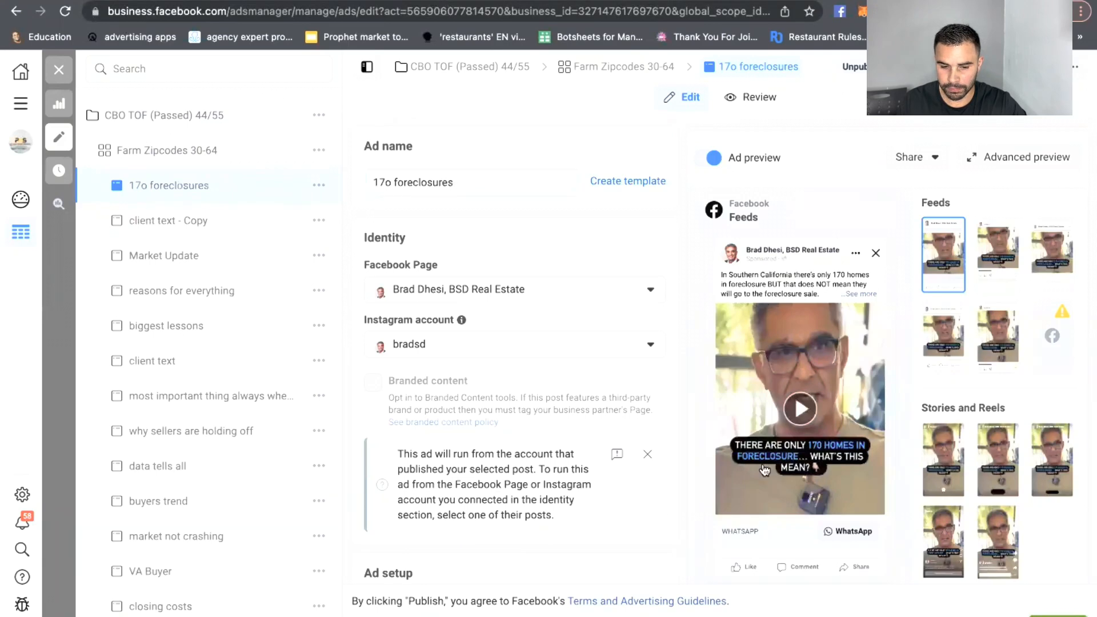
{"action": "left_click", "coordinate": [59, 71]}
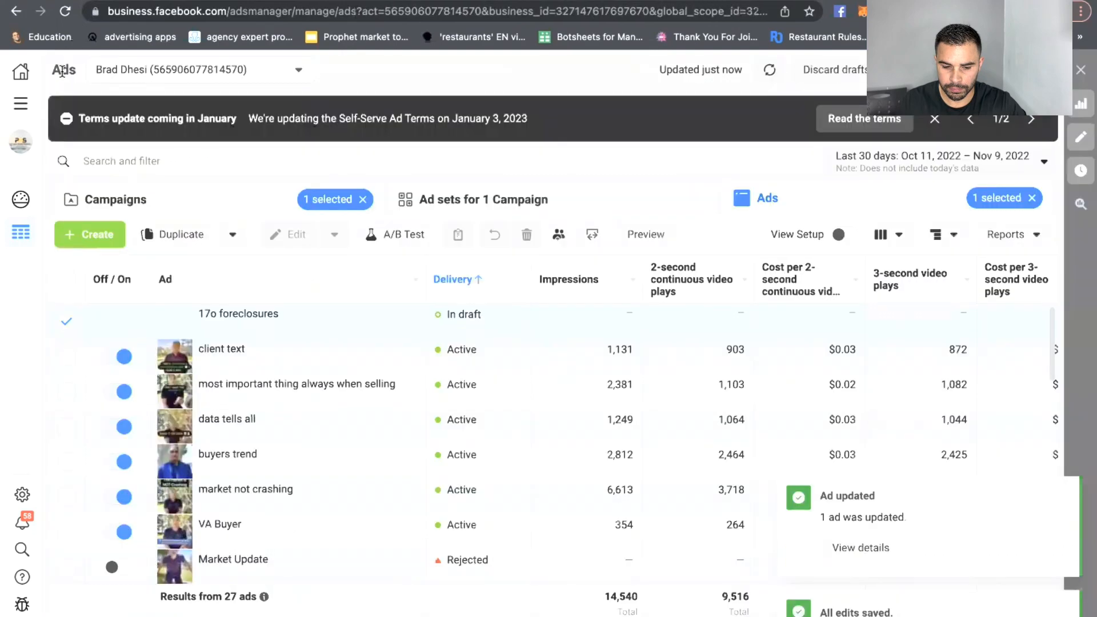
{"action": "left_click", "coordinate": [66, 322]}
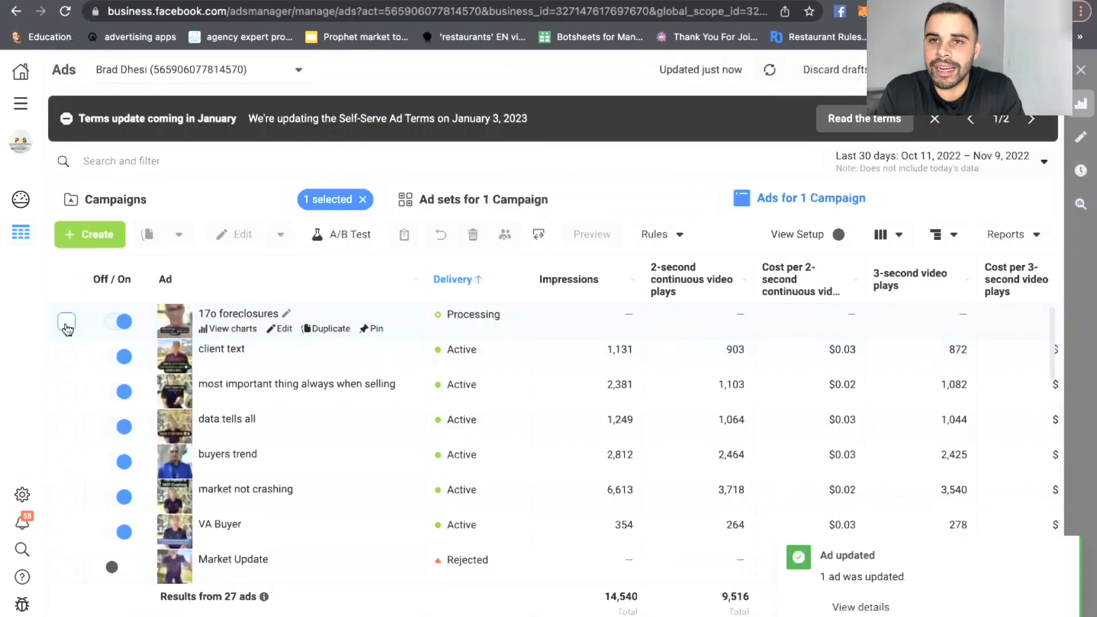